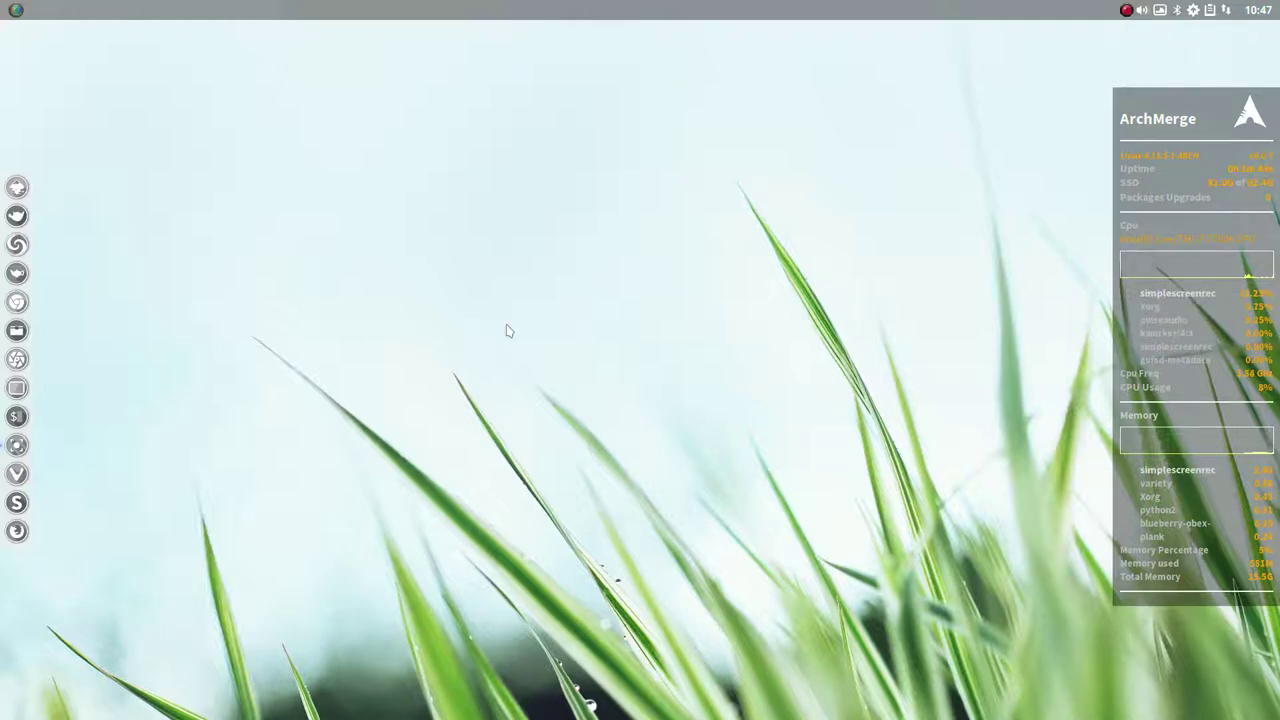
Step: Open a terminal, reposition it, glance at the desktop menu, then close the terminal
key(ctrl+alt+t)
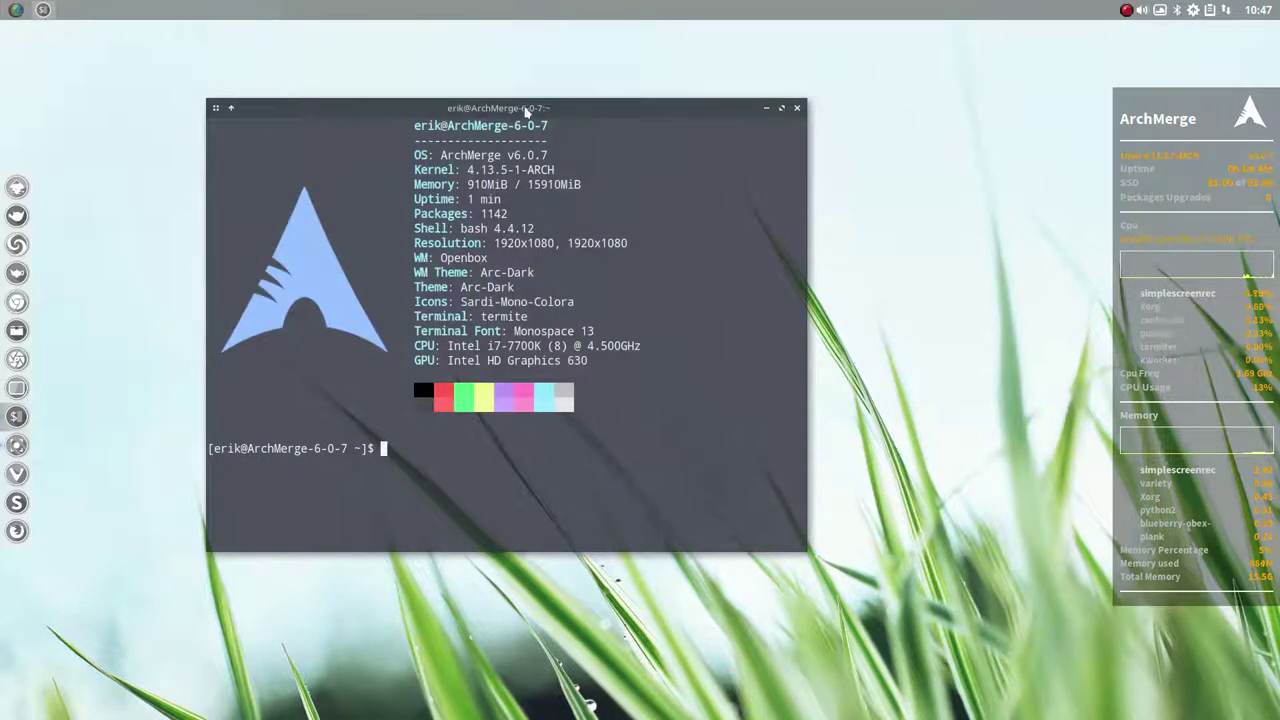
drag(528, 108, 649, 135)
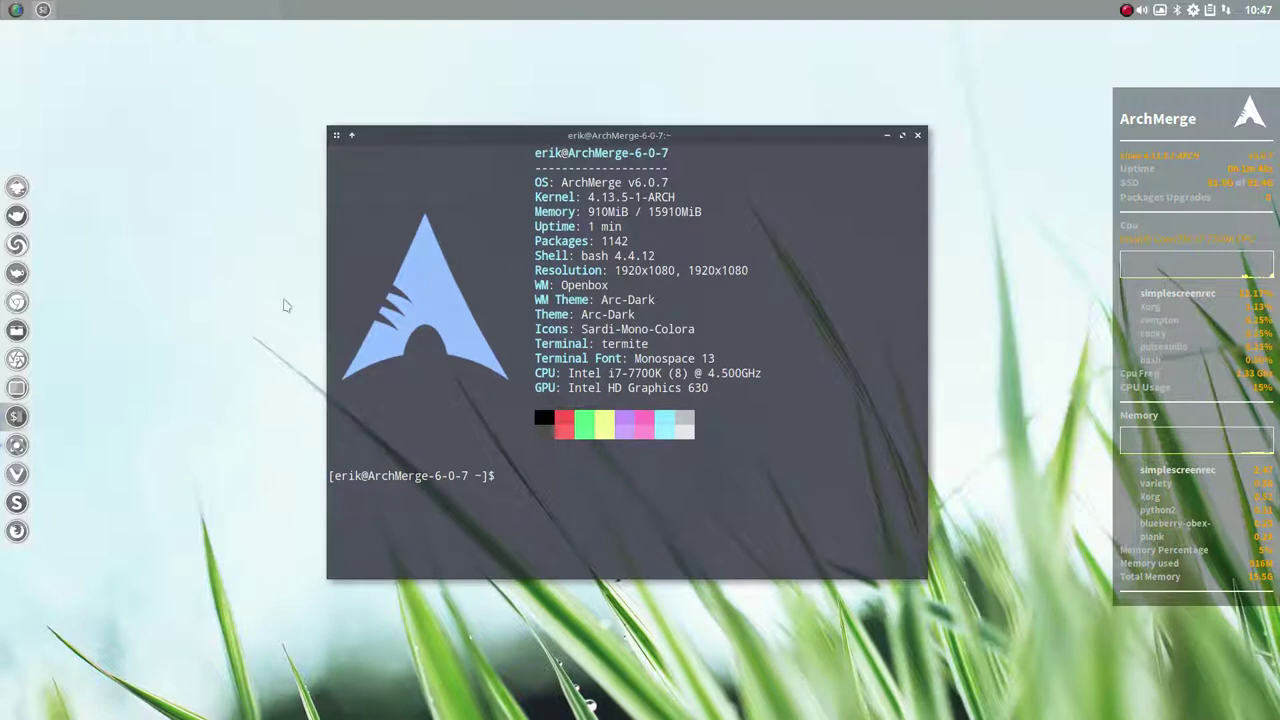
right_click(165, 368)
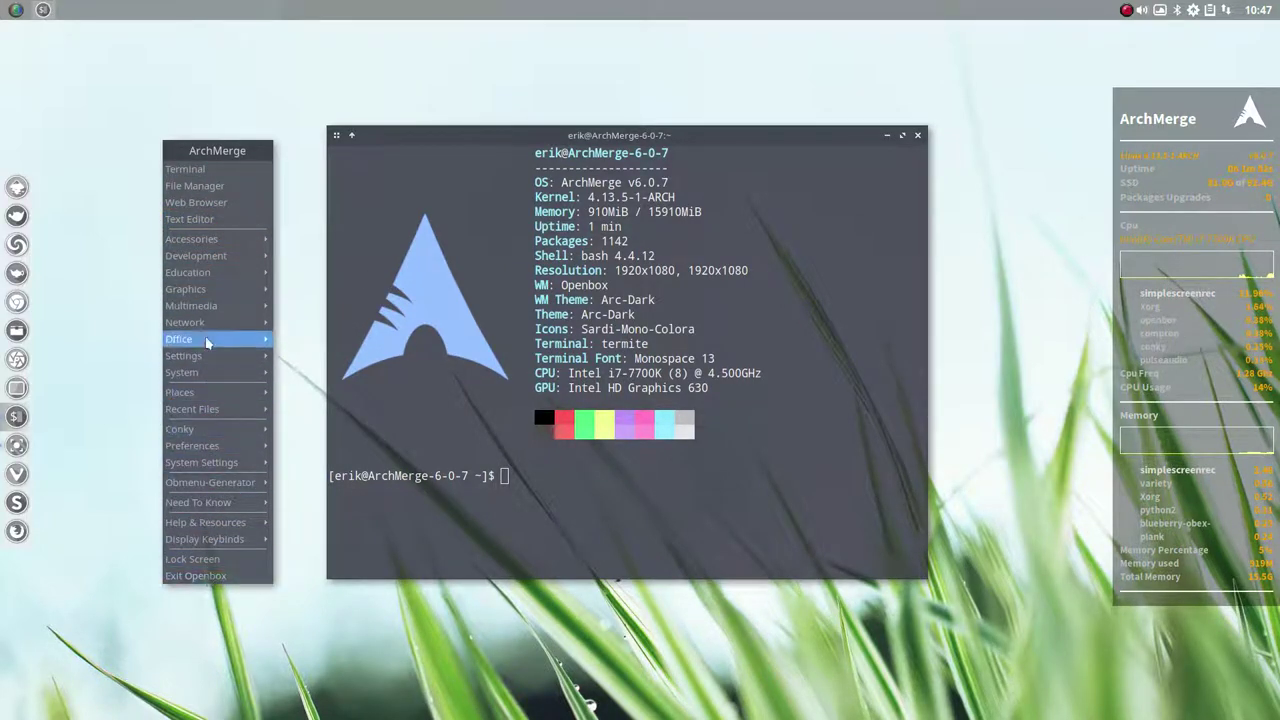
mouse_move(208, 242)
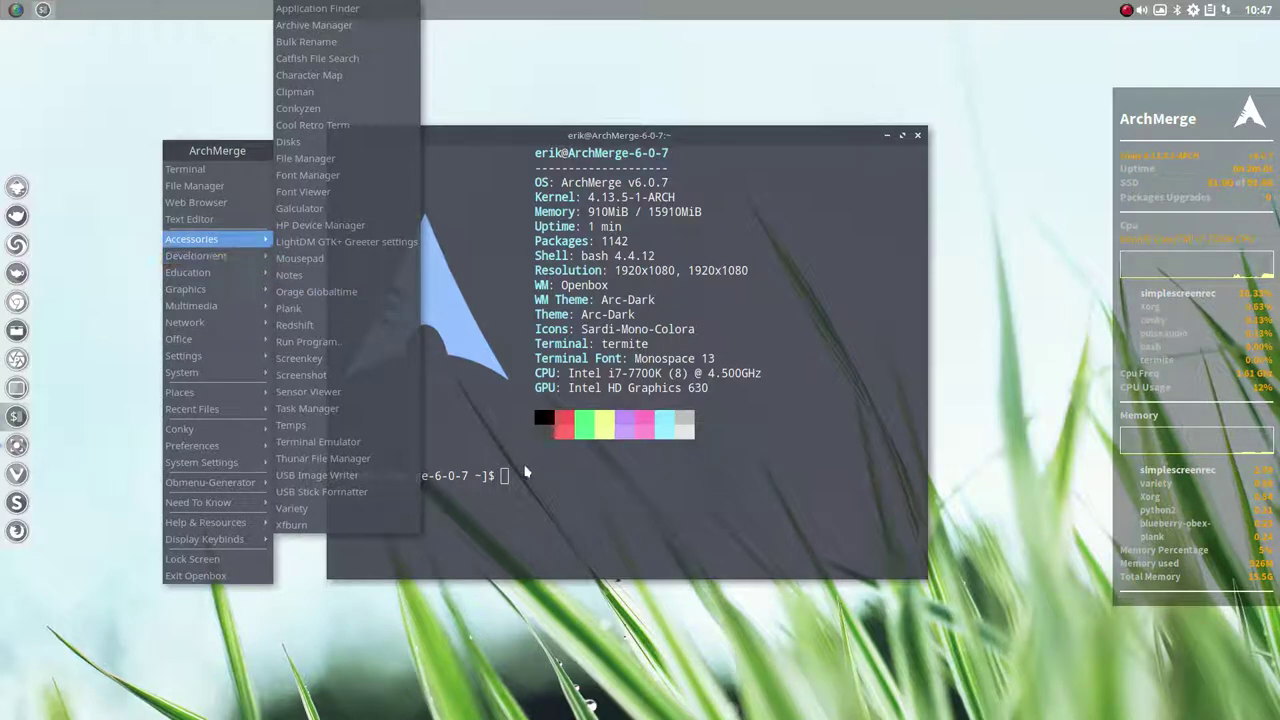
click(584, 466)
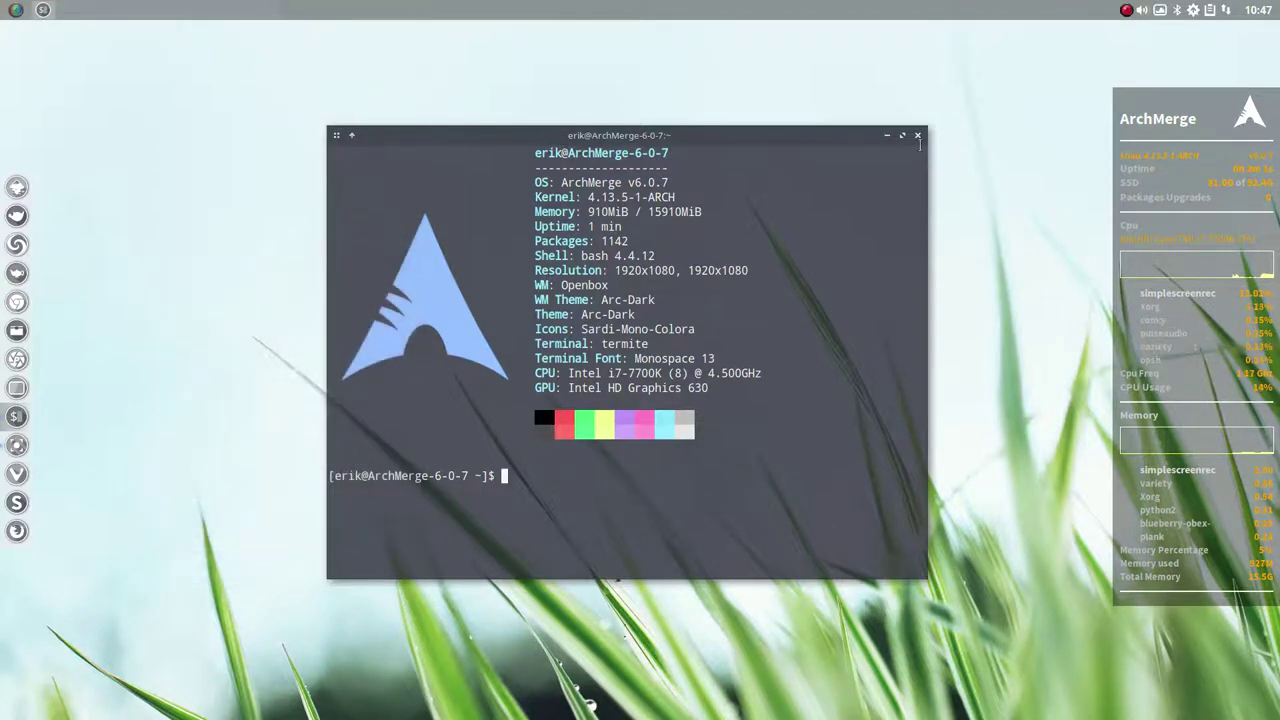
click(918, 137)
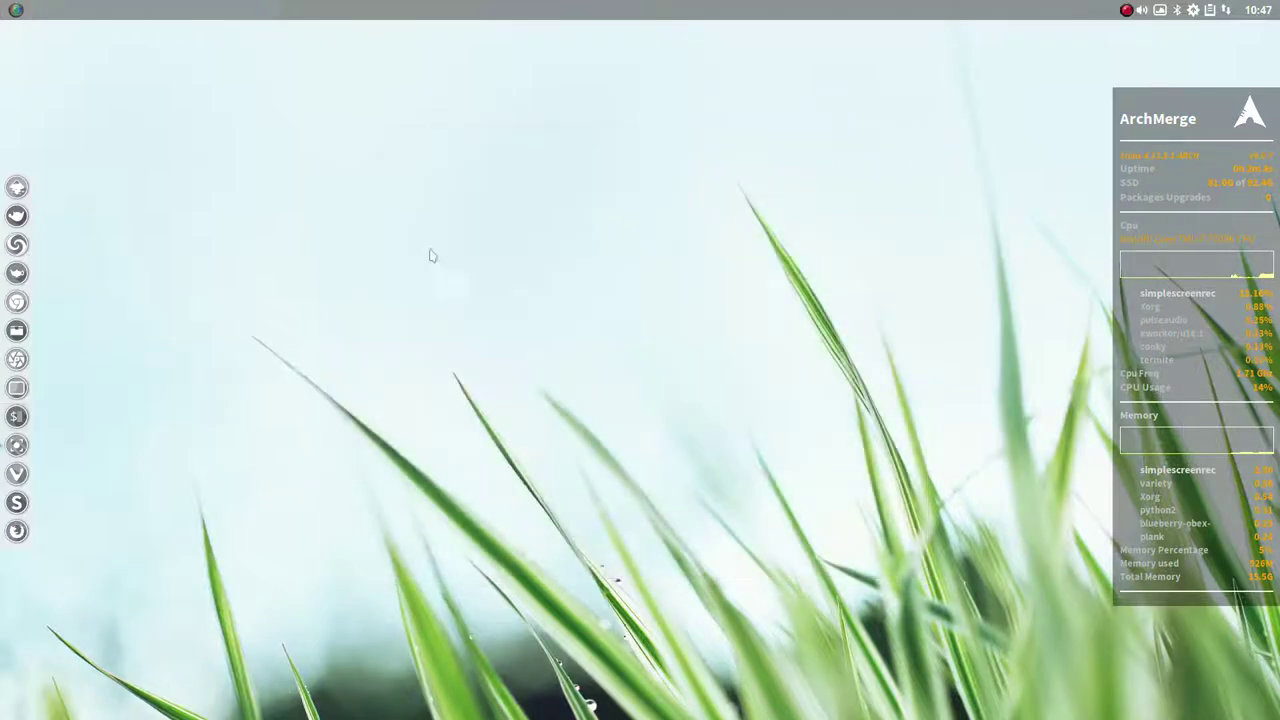
Step: Open Thunar on the home folder with hidden files shown and launch screenkey via dmenu
click(10, 338)
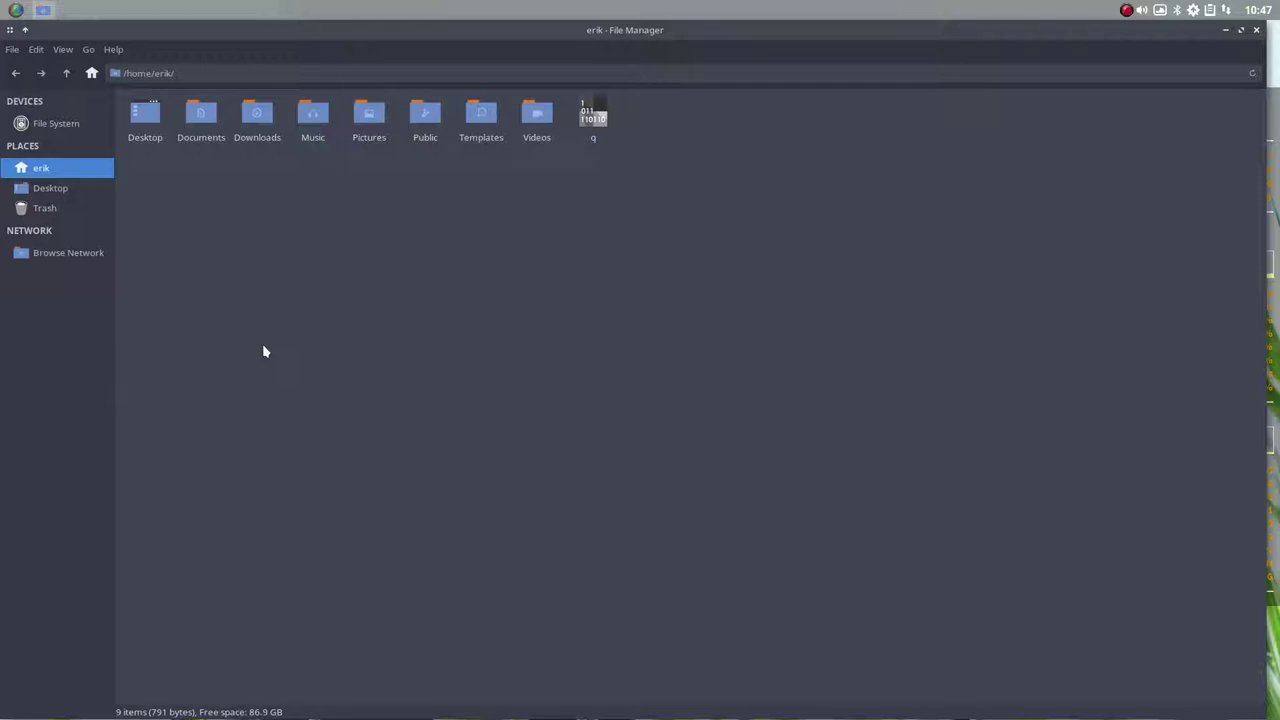
key(ctrl+h)
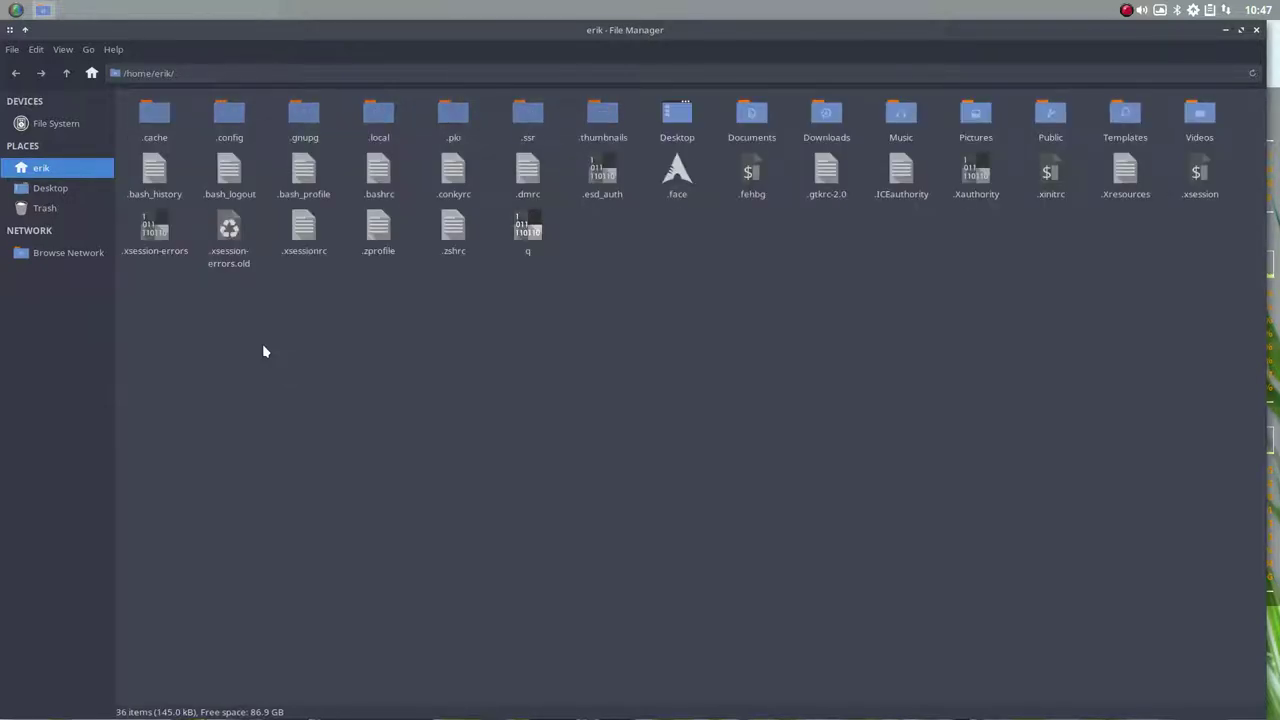
key(super+d)
text(screen)
key(Return)
Step: Toggle the hidden dotfiles off and back on in the home folder
key(super+shift+g)
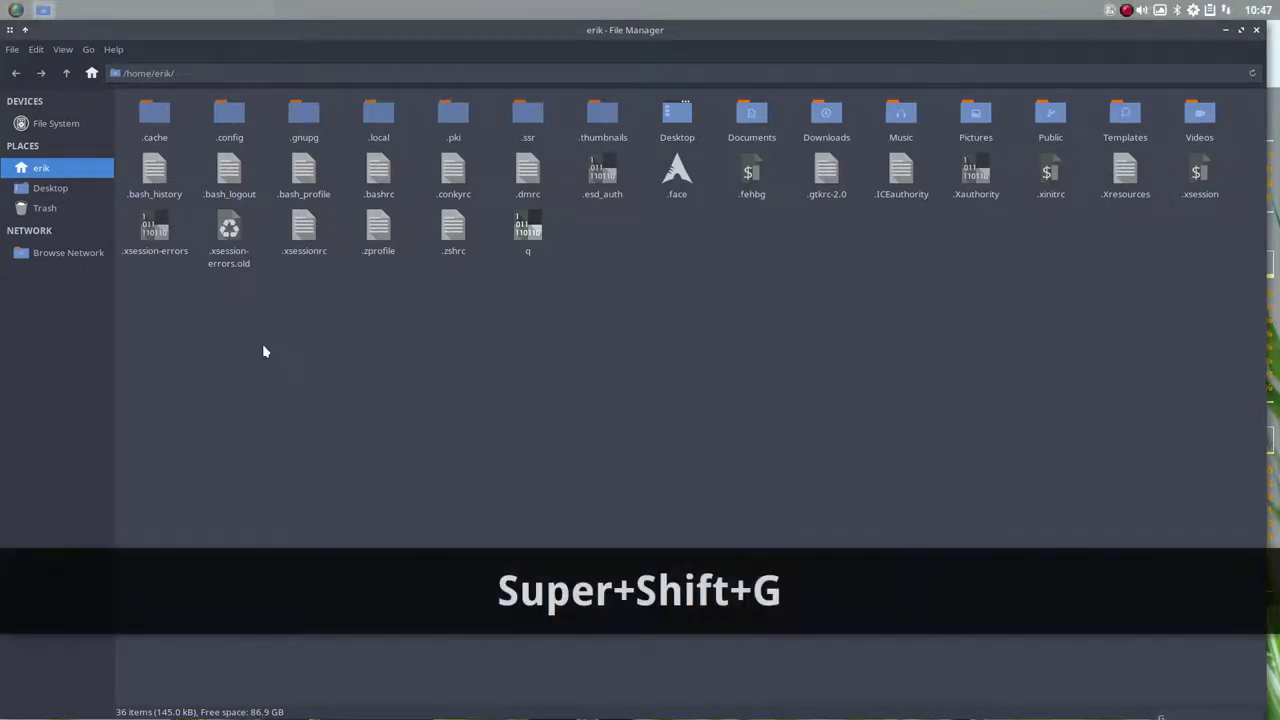
key(super+shift+h)
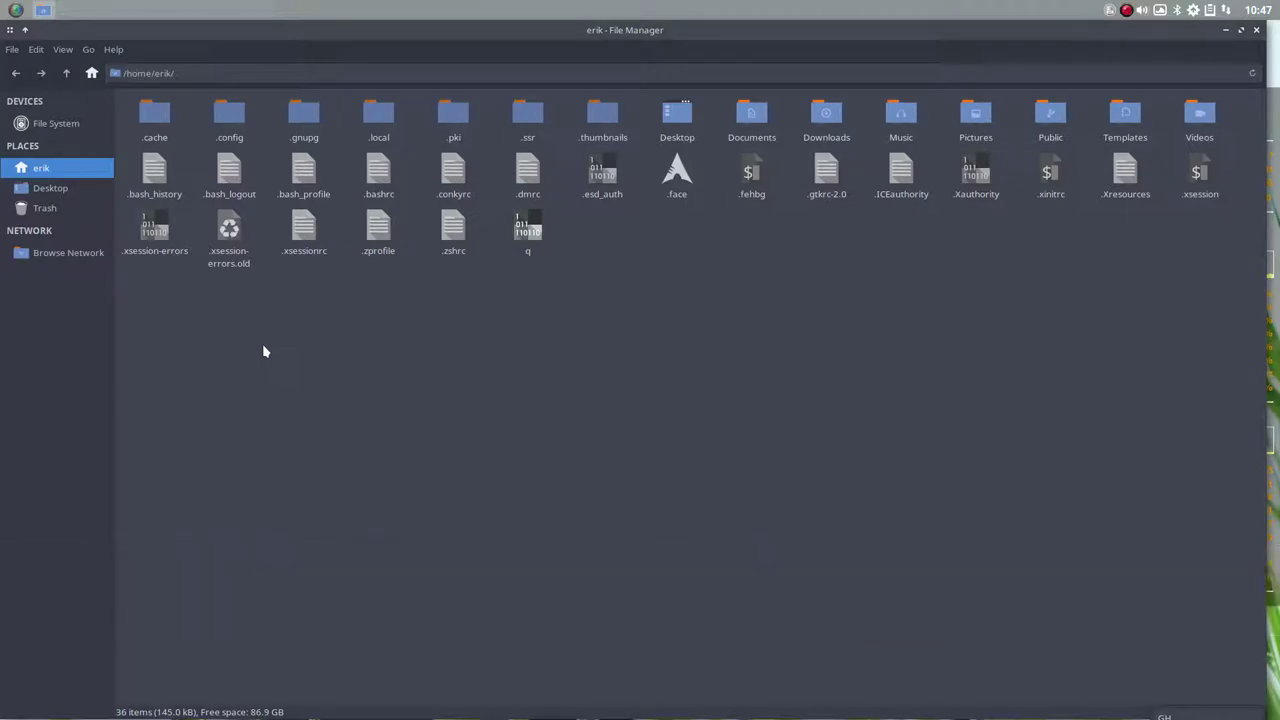
key(ctrl+h)
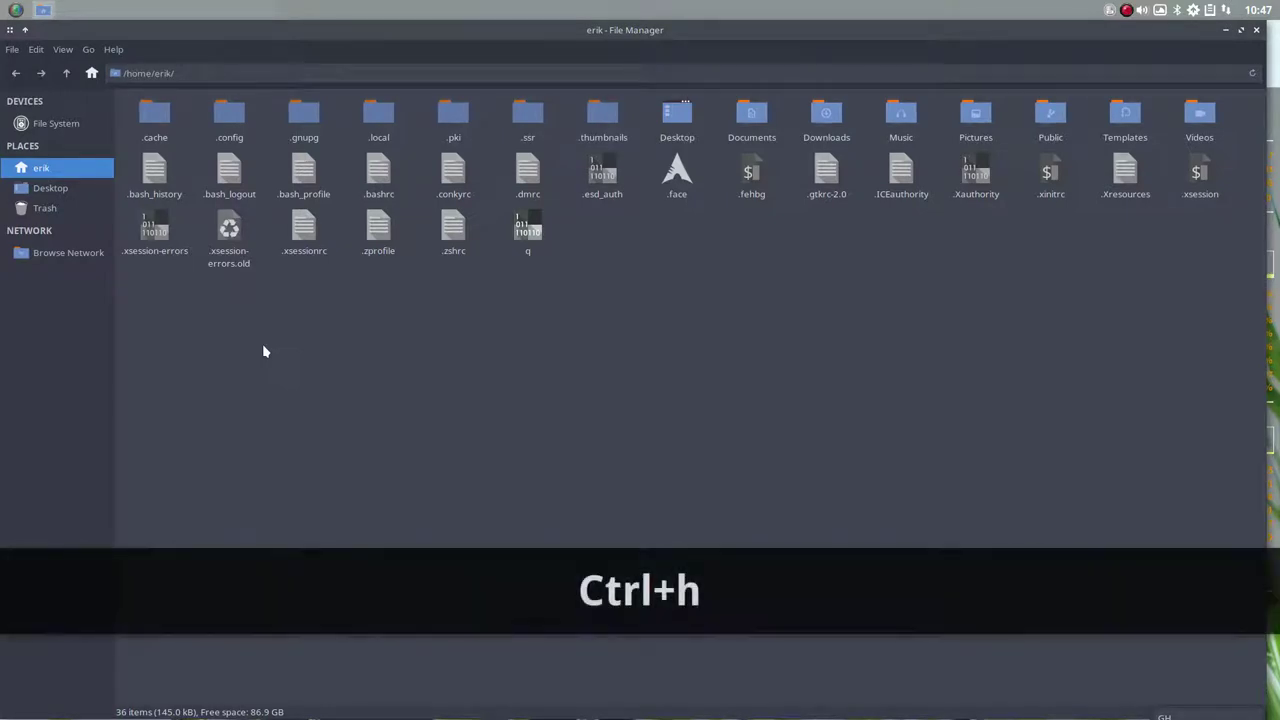
key(ctrl+h)
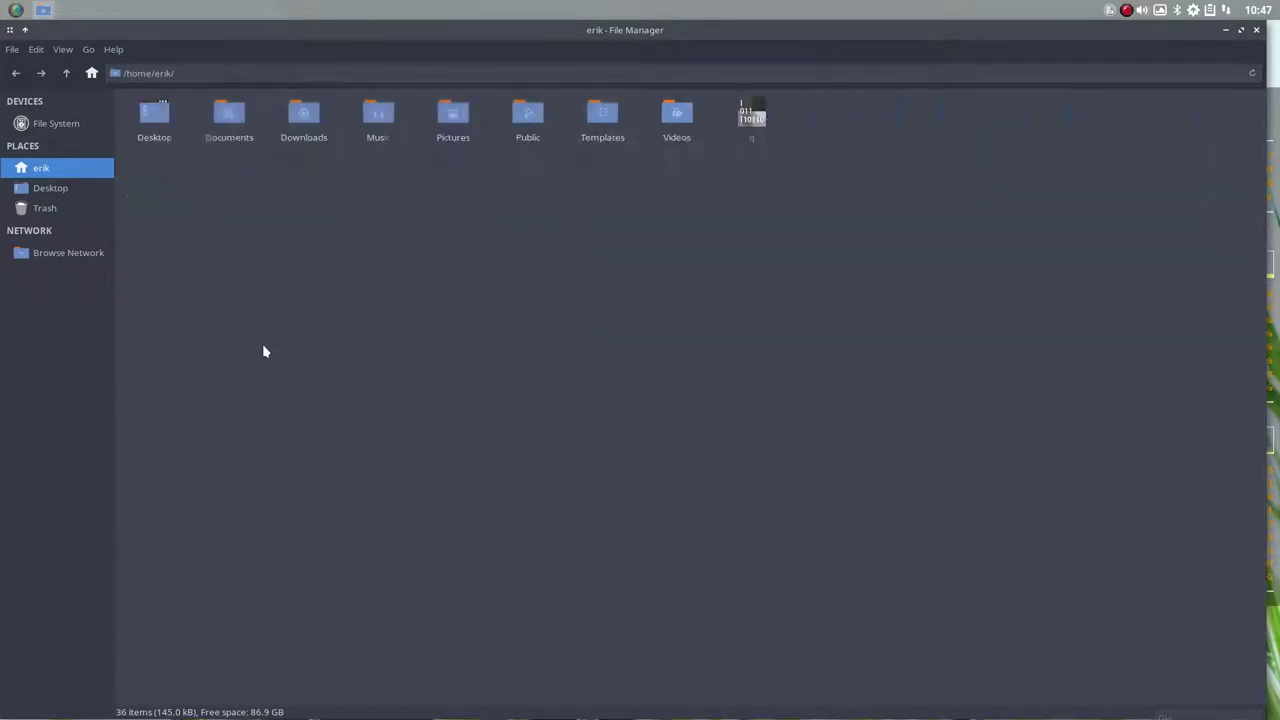
key(ctrl+h)
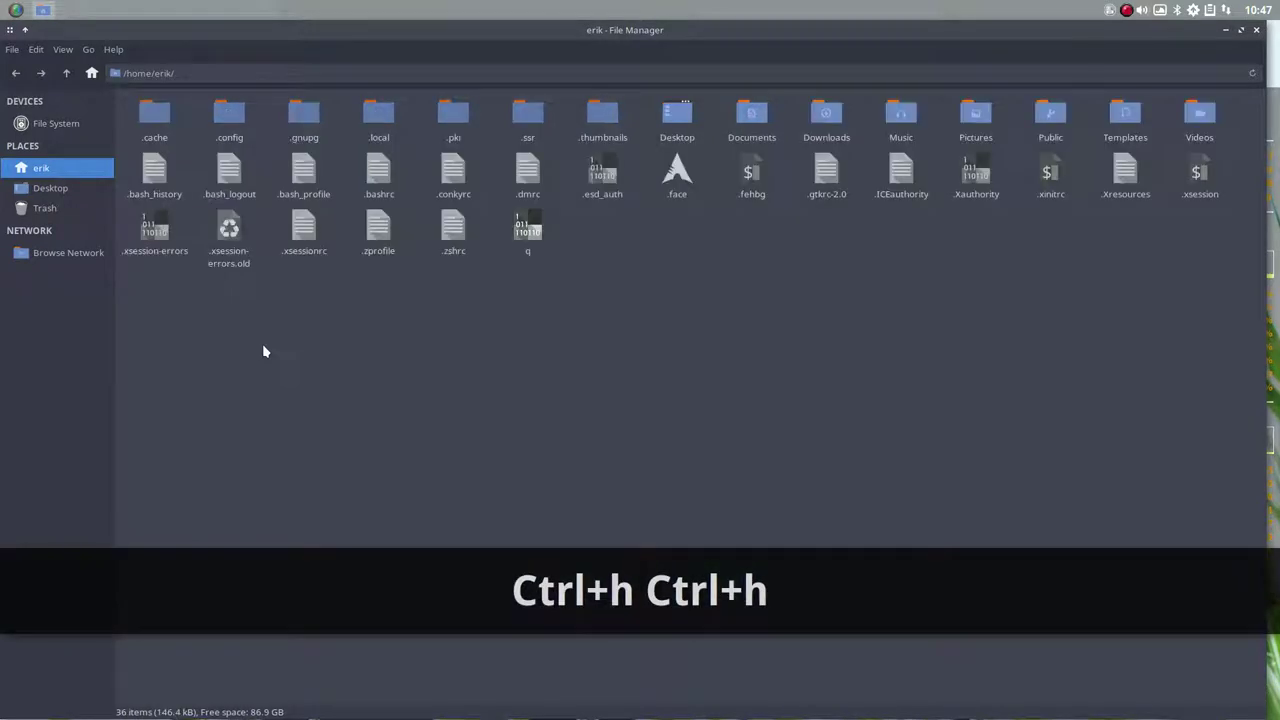
Step: Open .config, then the obmenu-generator folder, and select the files inside it
double_click(229, 115)
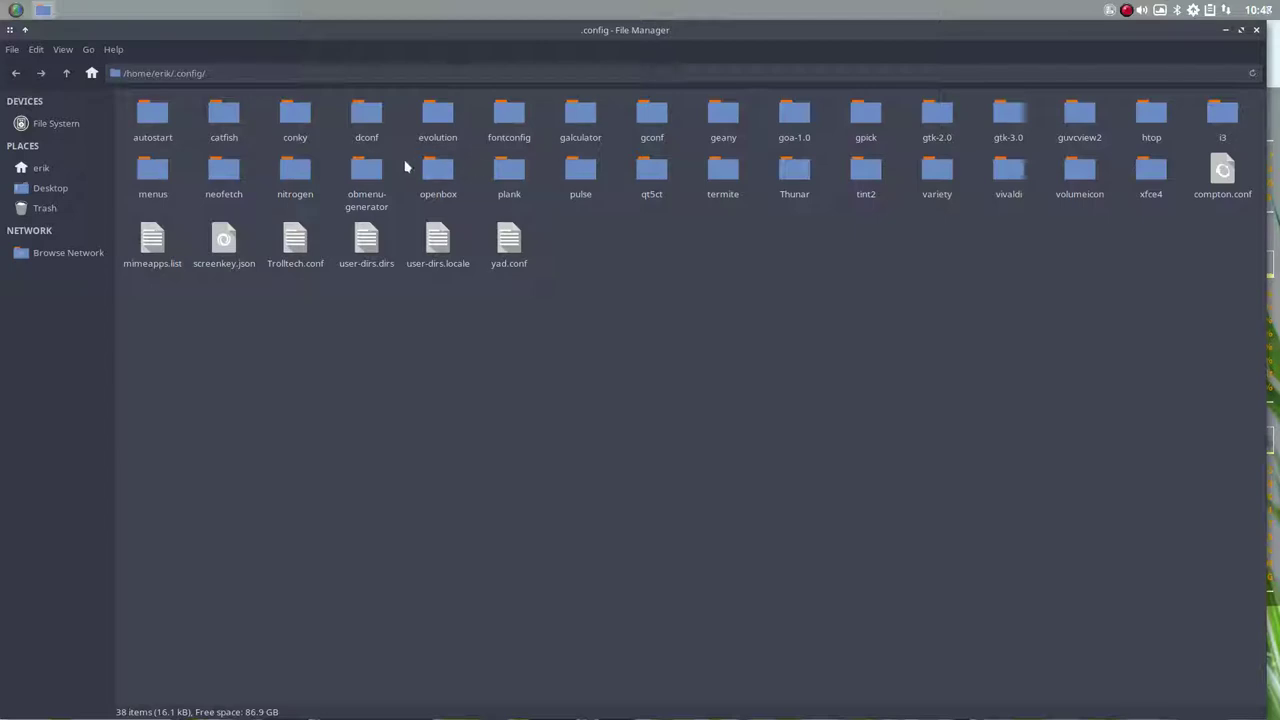
click(364, 168)
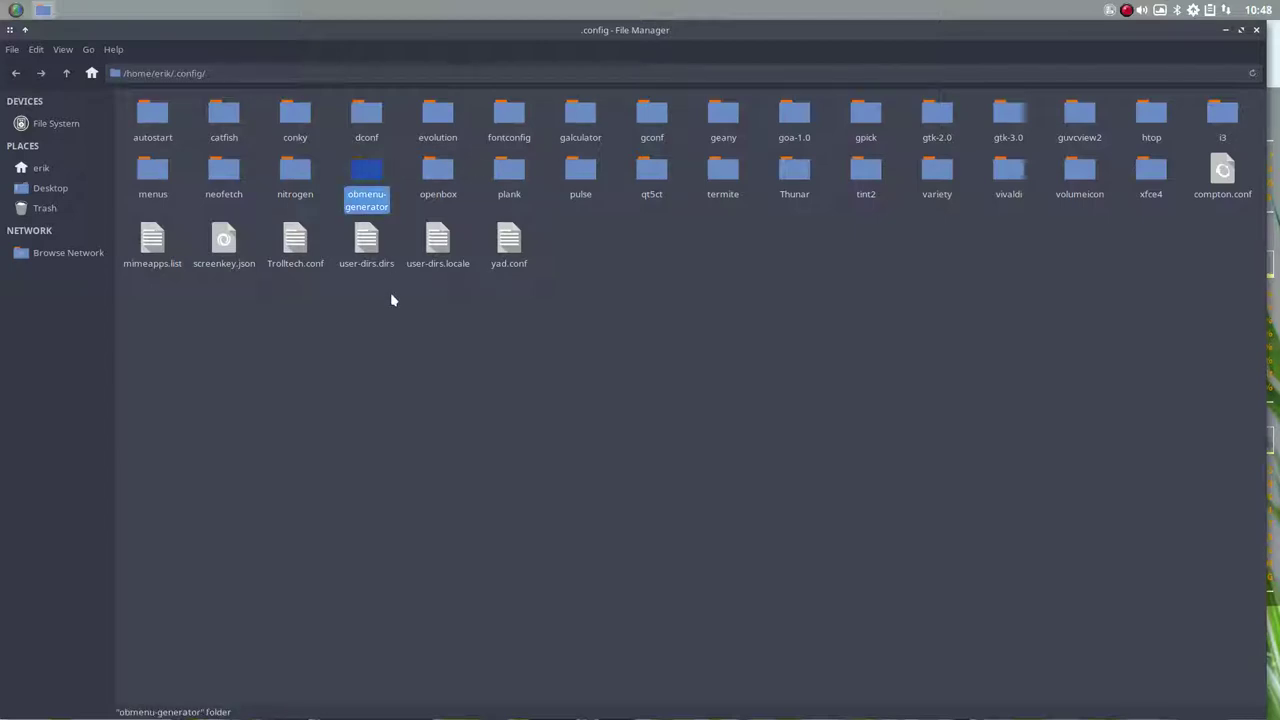
double_click(366, 172)
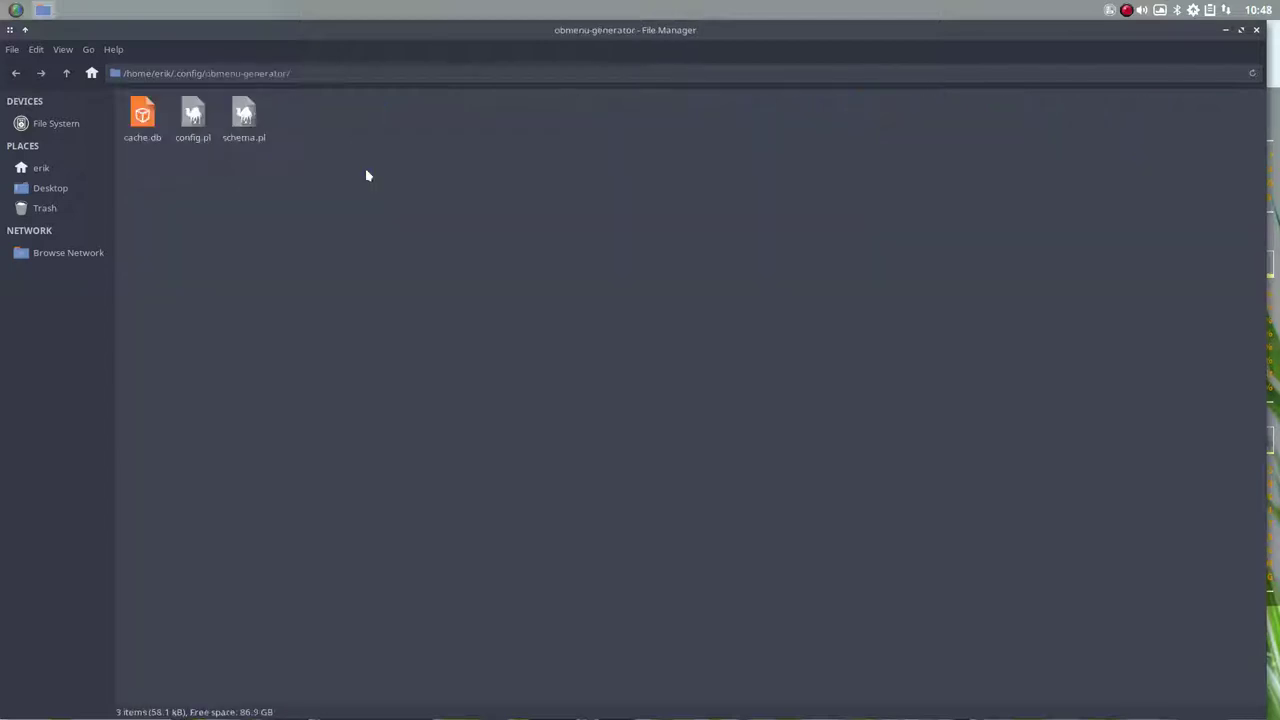
drag(124, 188, 360, 116)
click(193, 115)
click(242, 122)
double_click(193, 114)
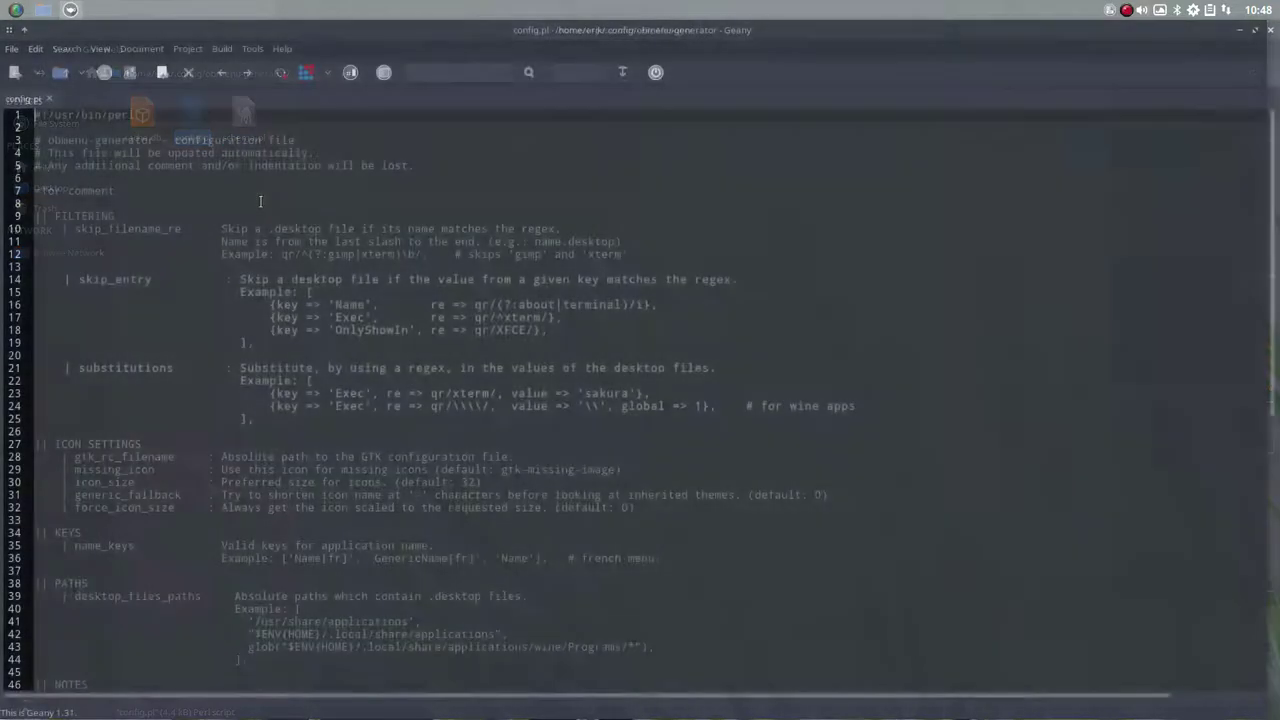
scroll(236, 358, down, 7)
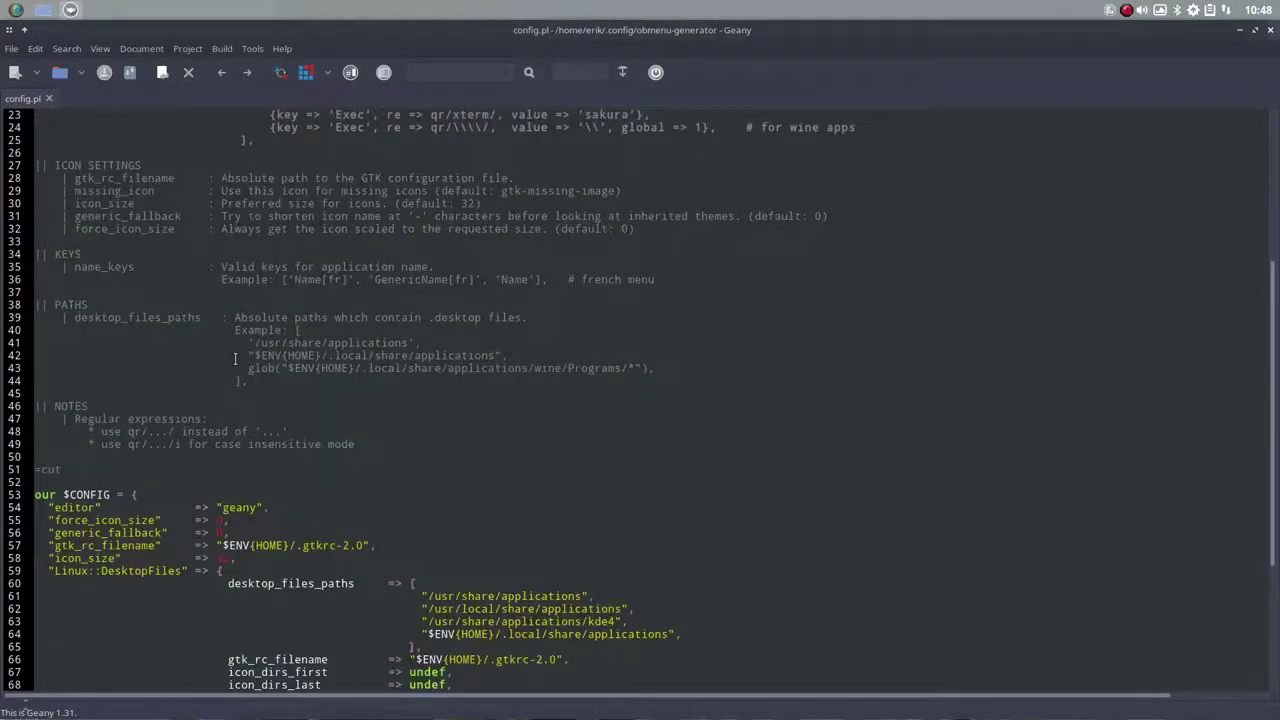
scroll(236, 358, down, 6)
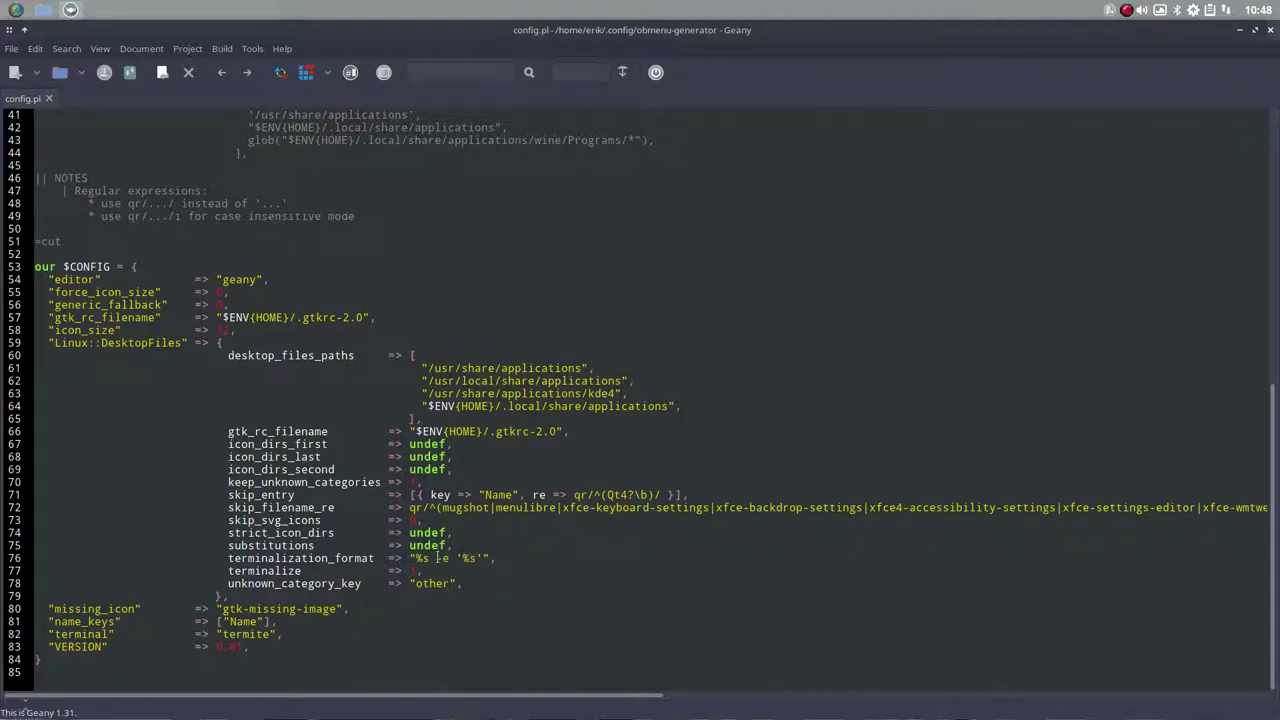
double_click(245, 634)
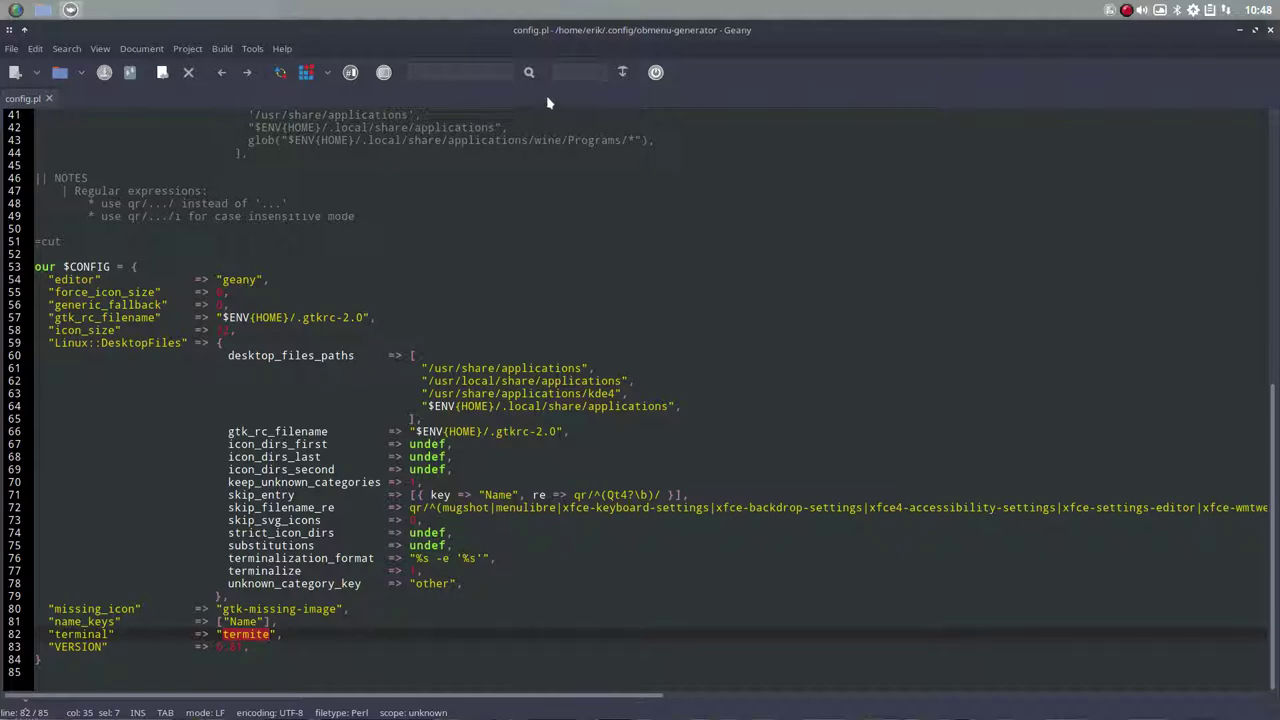
click(1270, 30)
Step: Open schema.pl in Geany, scroll to the ArchMerge line, and compare it with the desktop menu
double_click(243, 117)
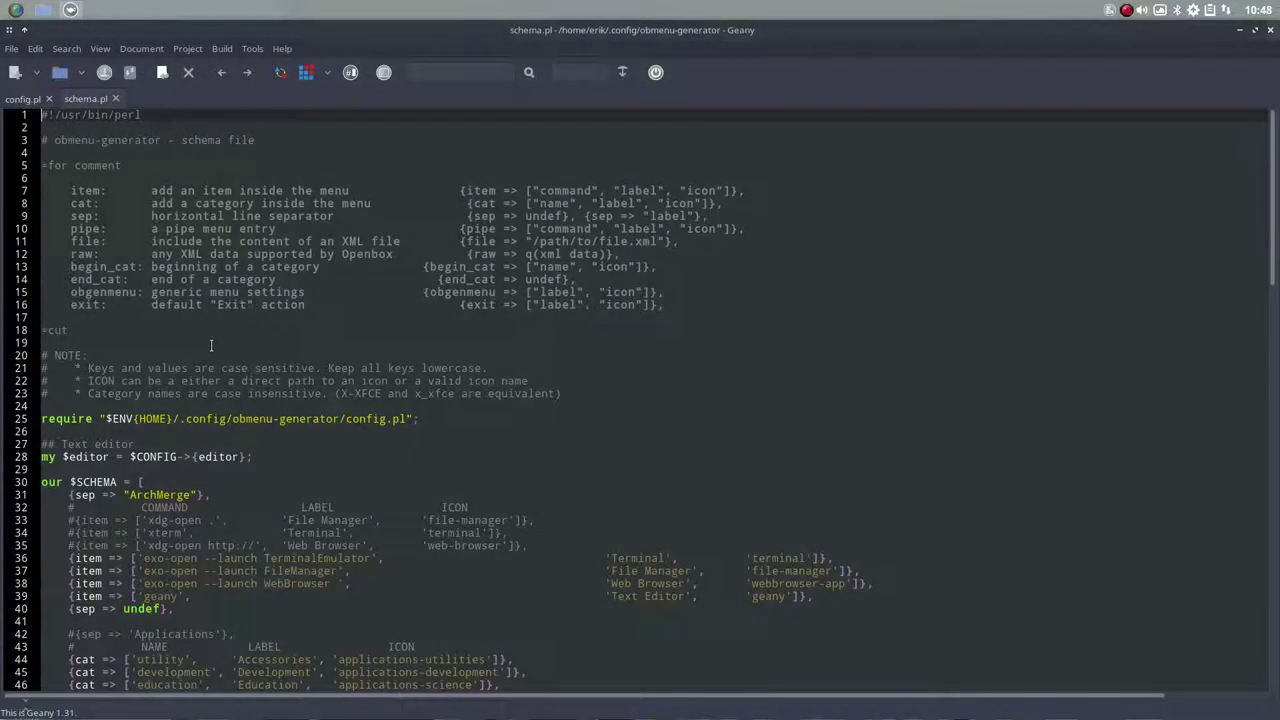
scroll(211, 345, down, 5)
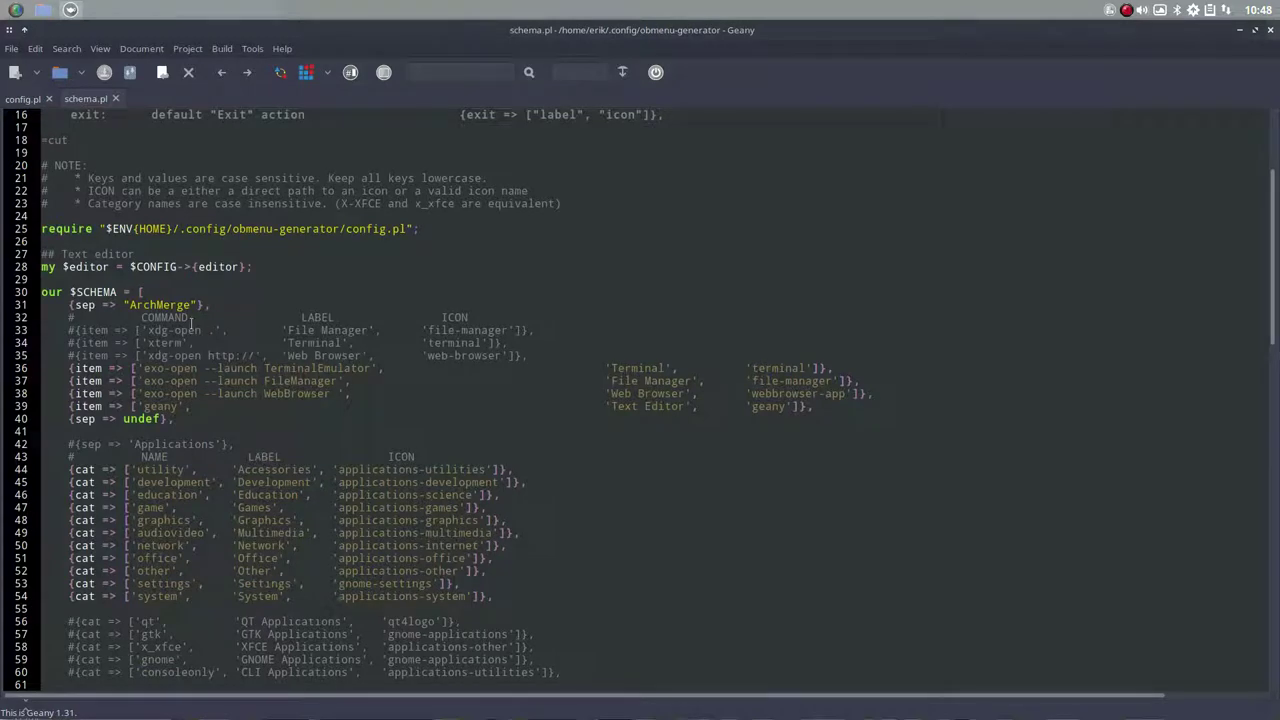
click(150, 292)
click(133, 304)
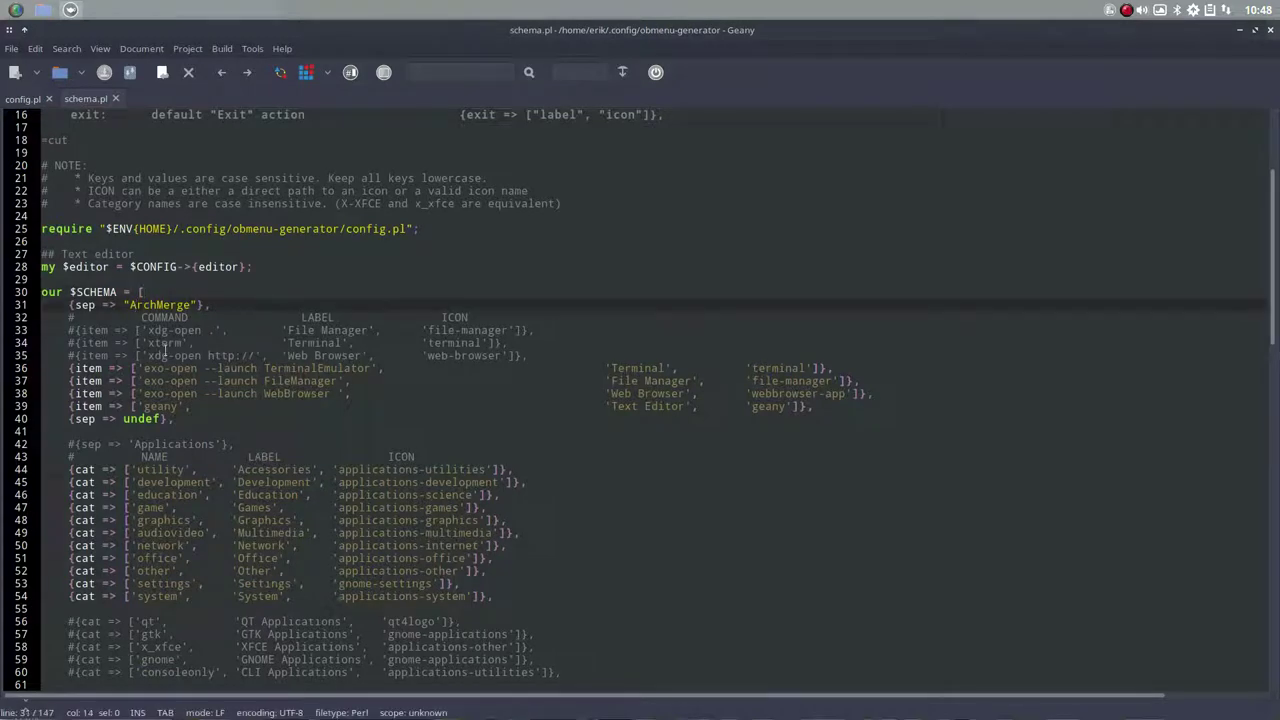
key(super+space)
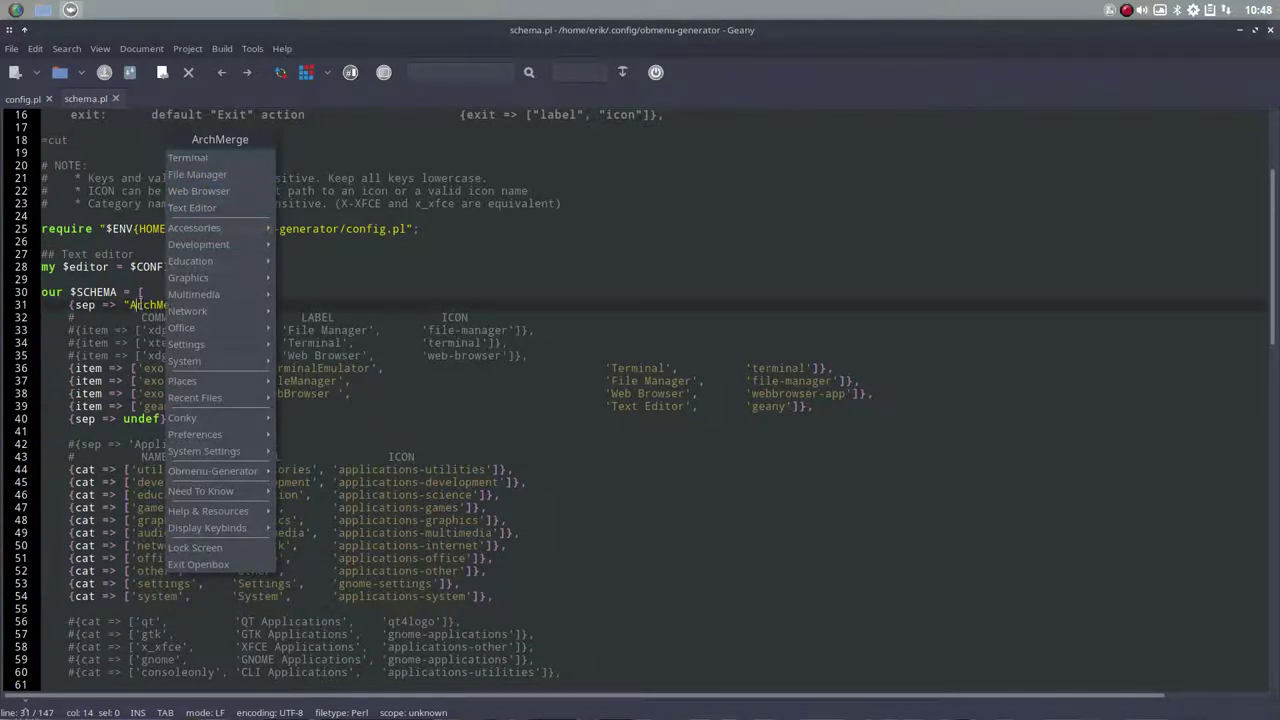
click(145, 304)
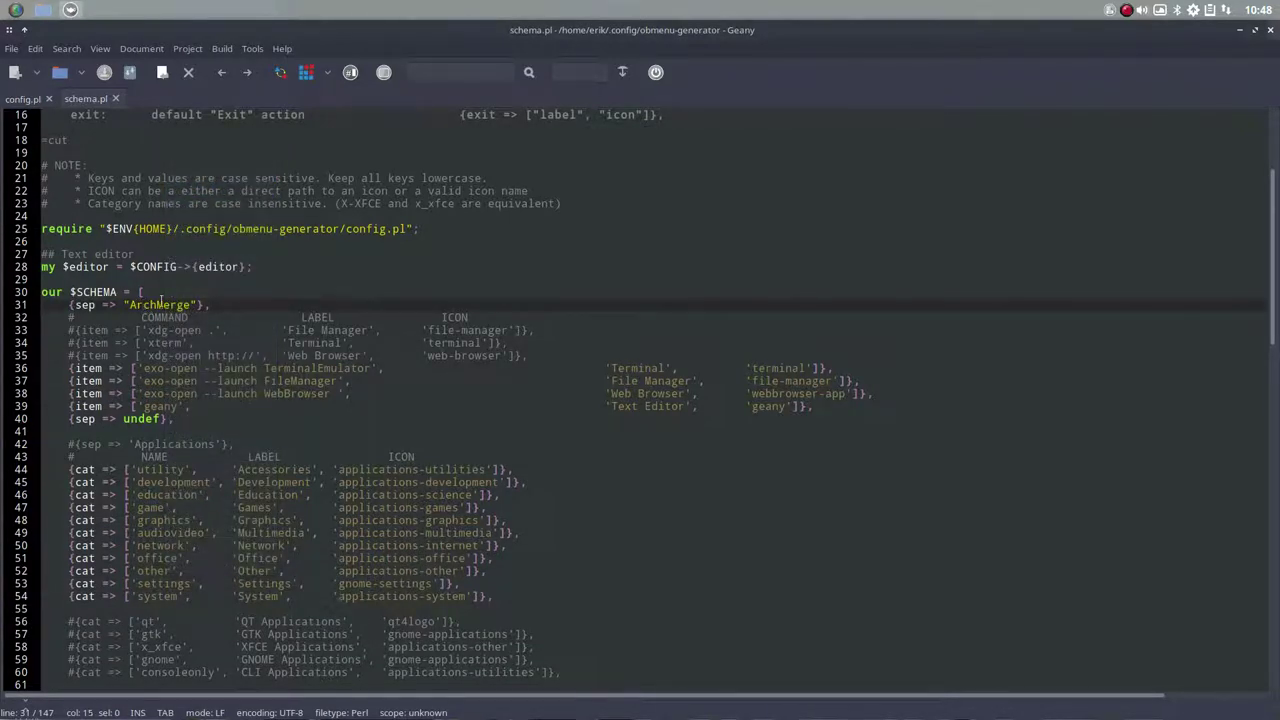
click(158, 304)
Step: Comment out the Terminal entry on line 36 with '#', save, and check the desktop menu
click(67, 368)
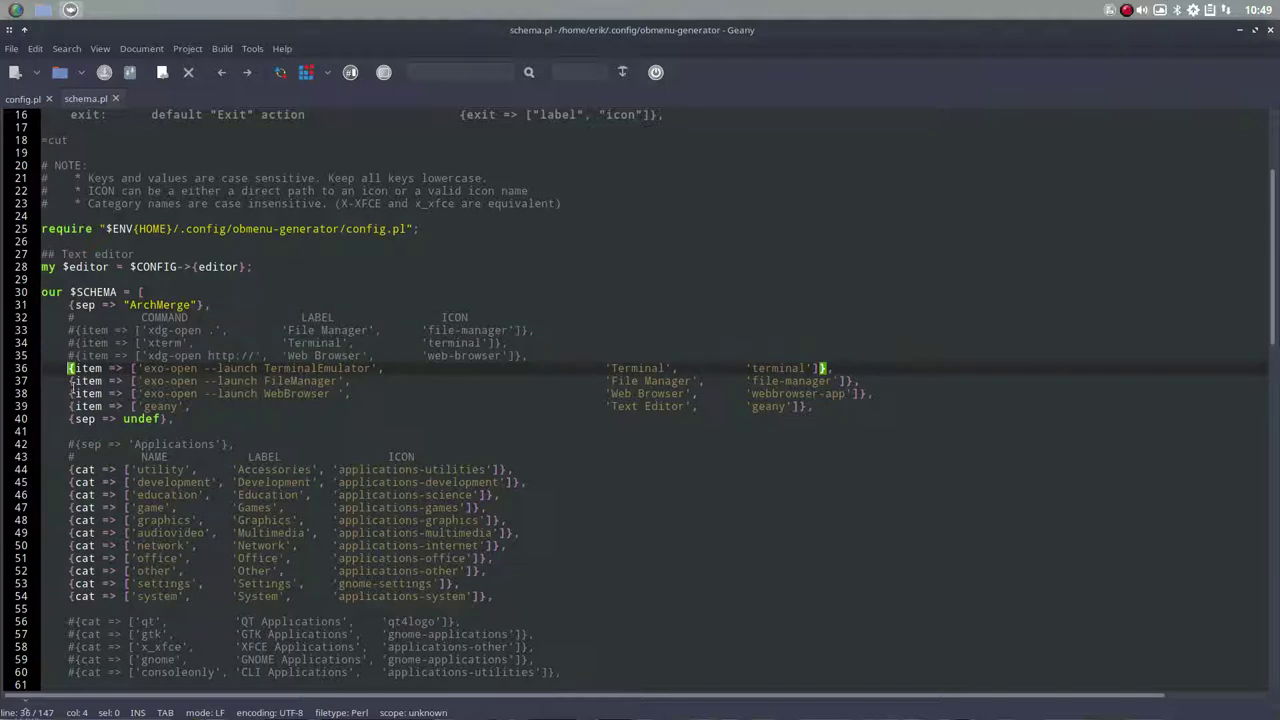
text(#)
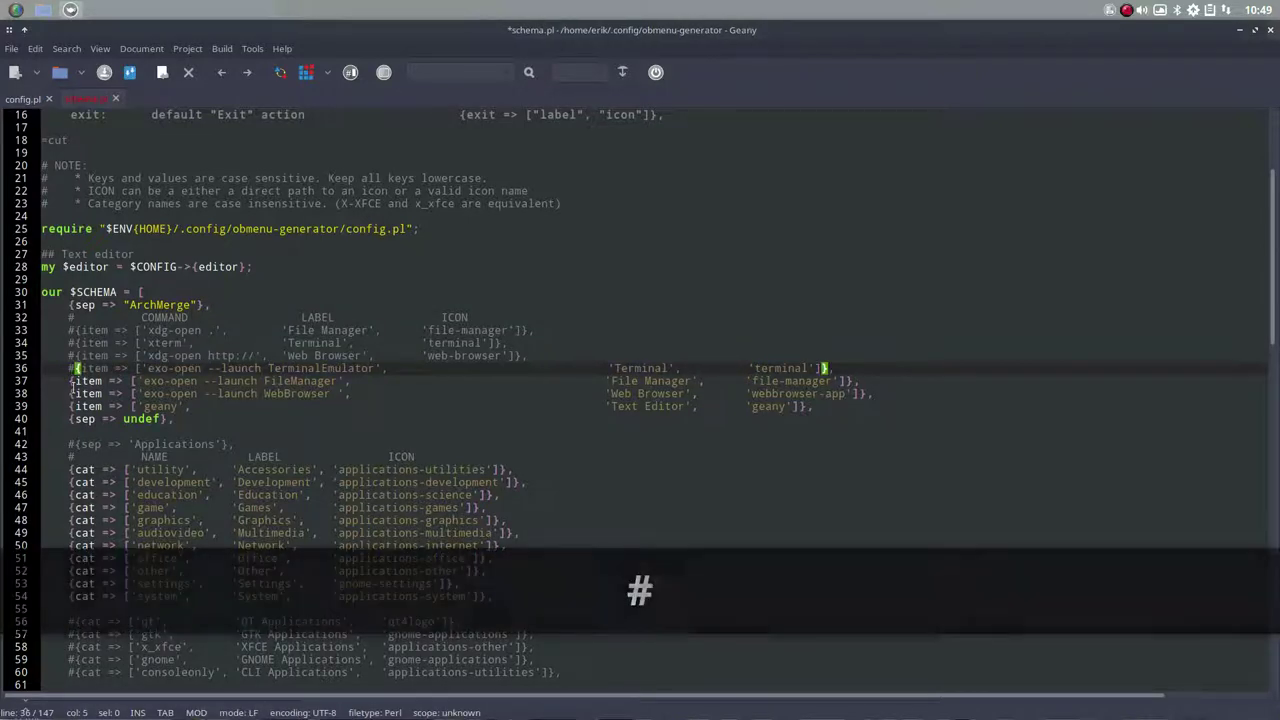
key(ctrl+s)
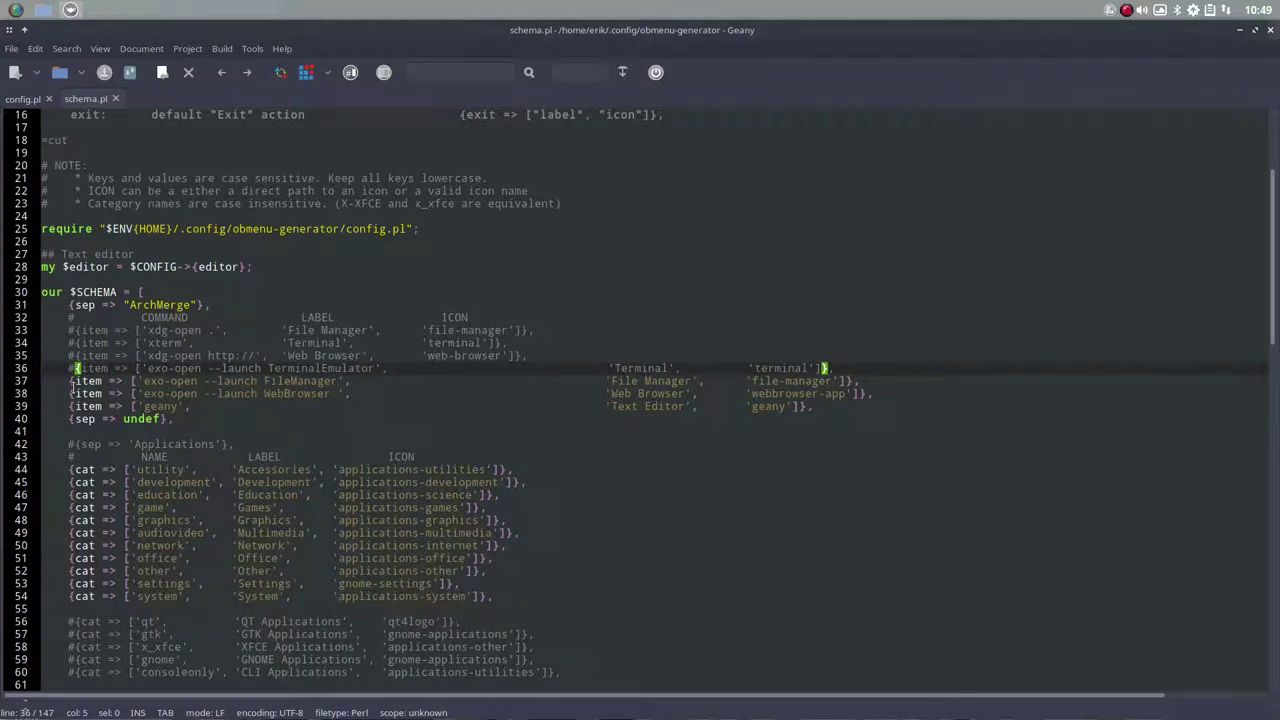
key(super+space)
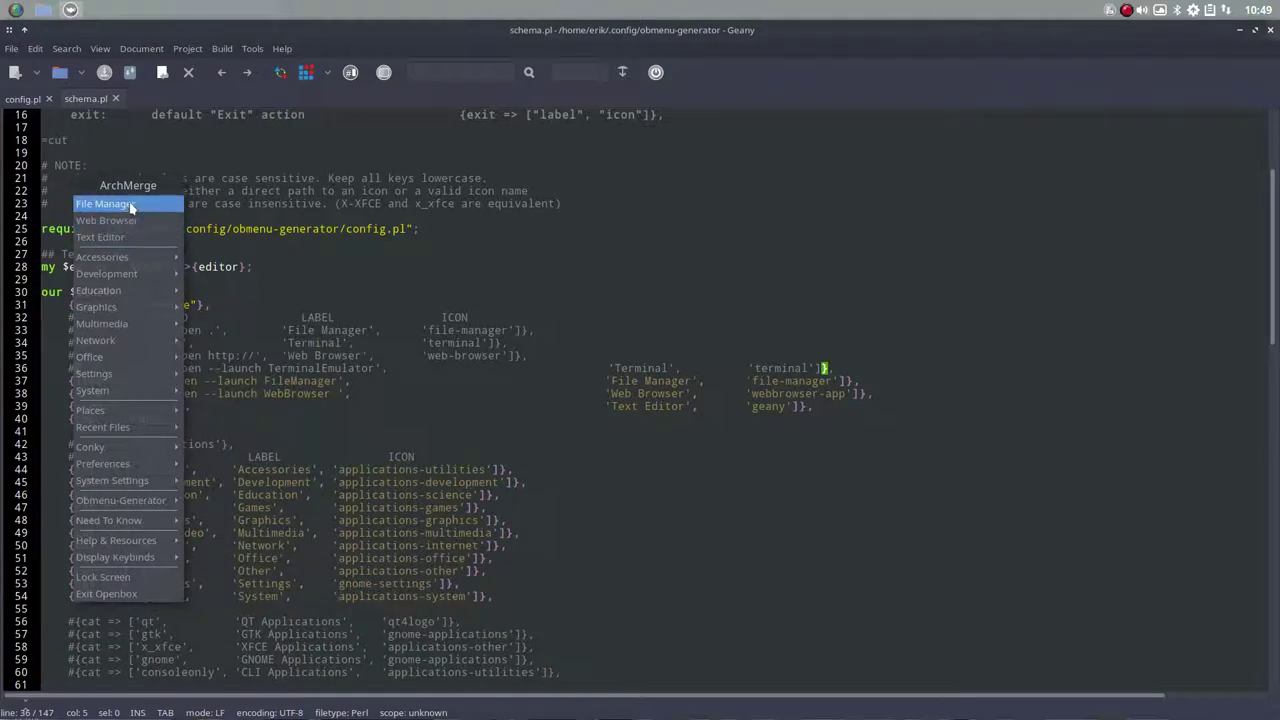
click(125, 238)
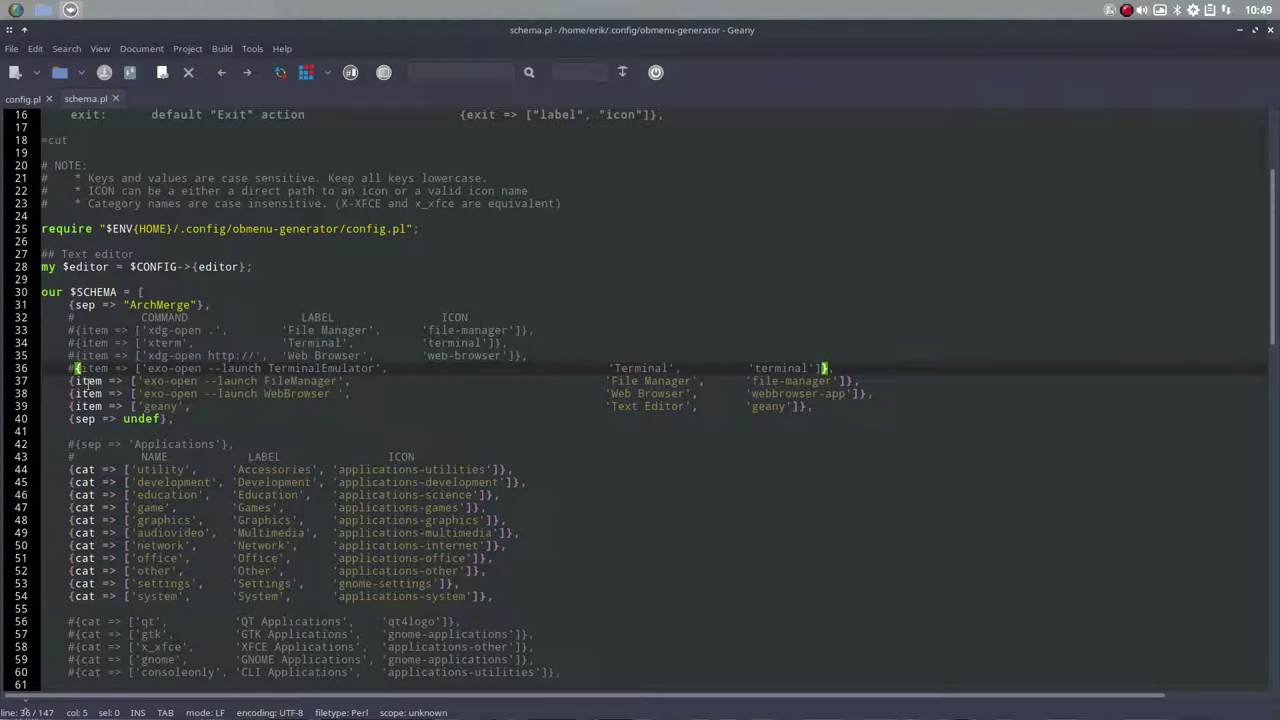
Step: Uncomment line 36 again, save schema.pl, and confirm Terminal is back in the menu
key(BackSpace)
key(ctrl+s)
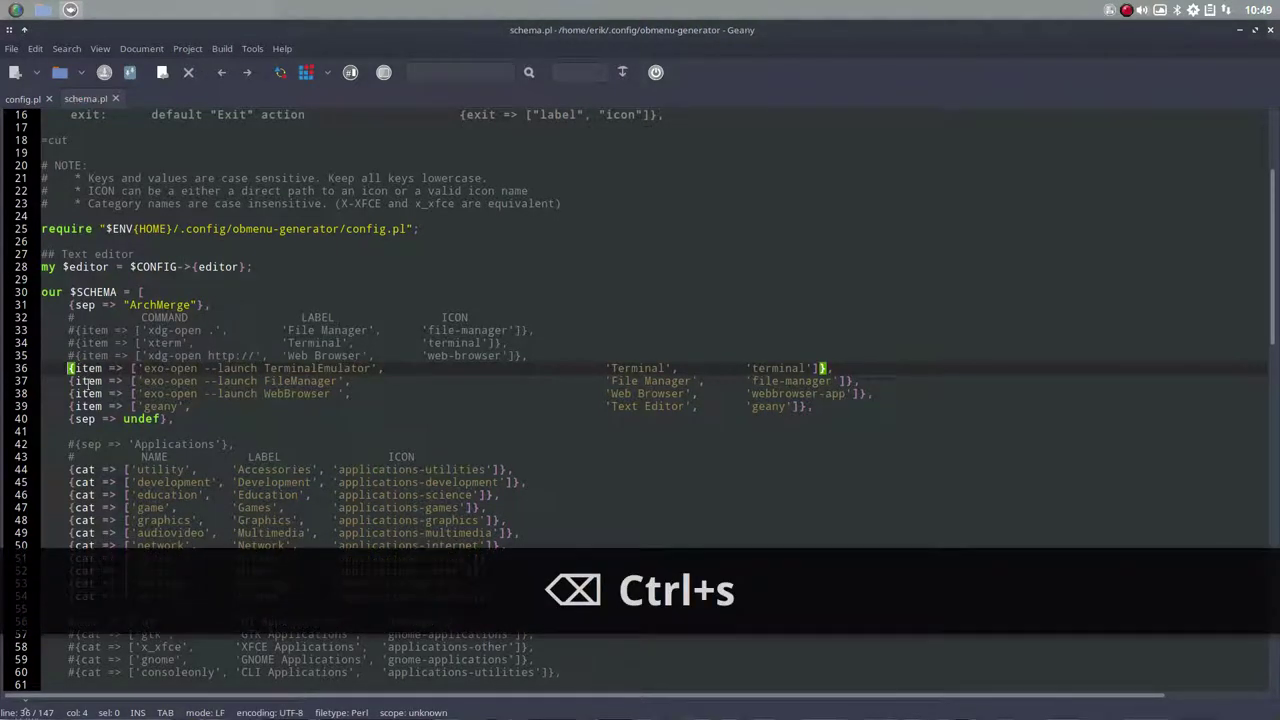
key(super+space)
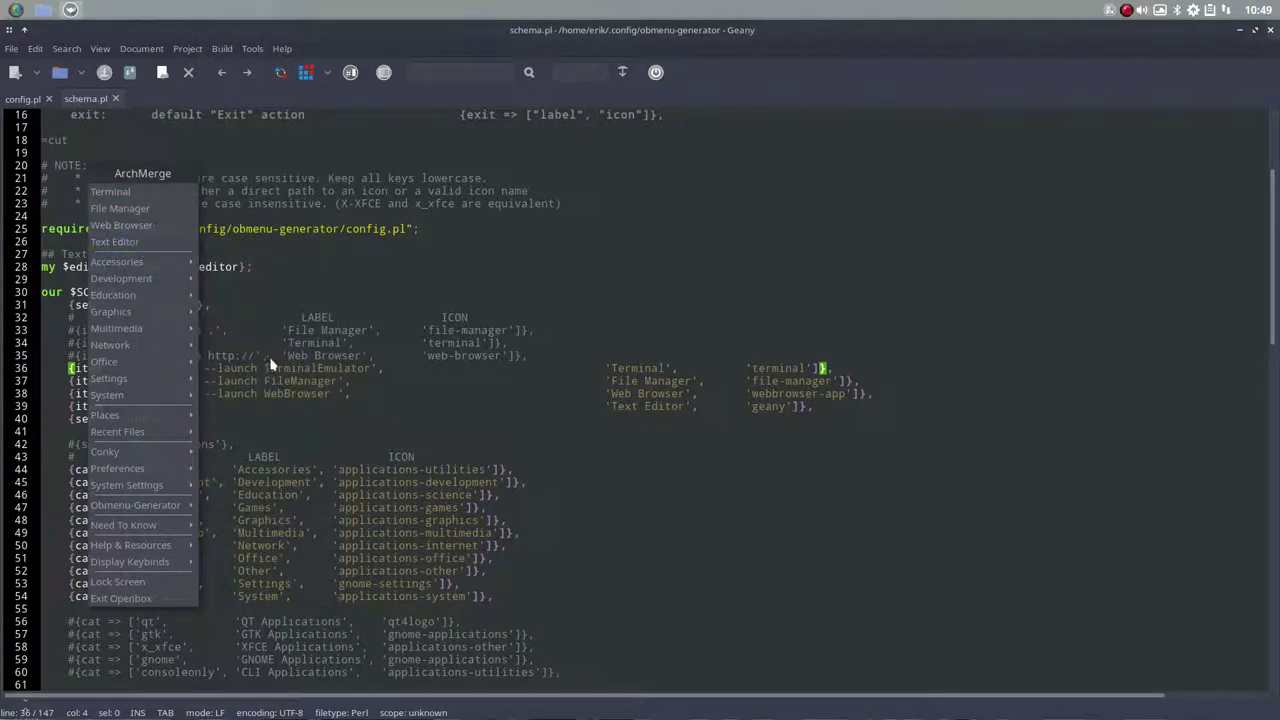
click(316, 372)
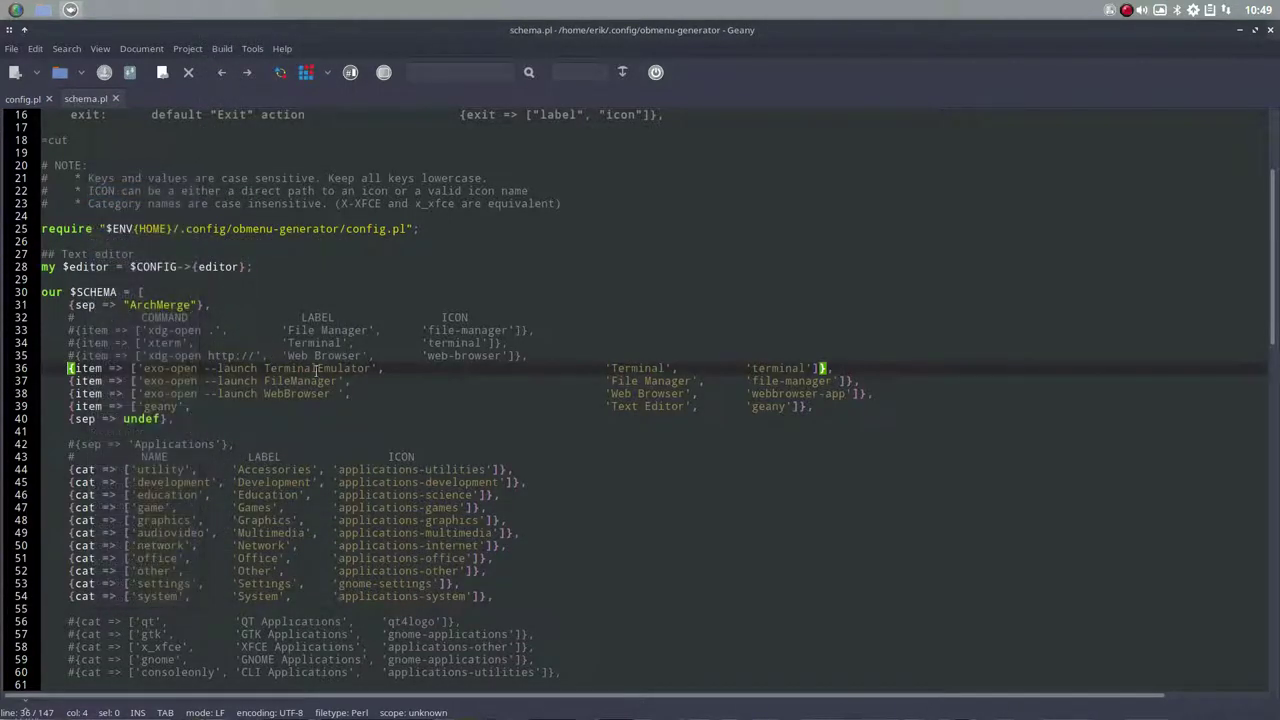
Step: Duplicate the Terminal item, joining the pasted copy onto line 36, and select 'exo-open'
drag(830, 368, 41, 368)
key(ctrl+c)
click(838, 362)
click(838, 370)
key(Return)
key(ctrl+v)
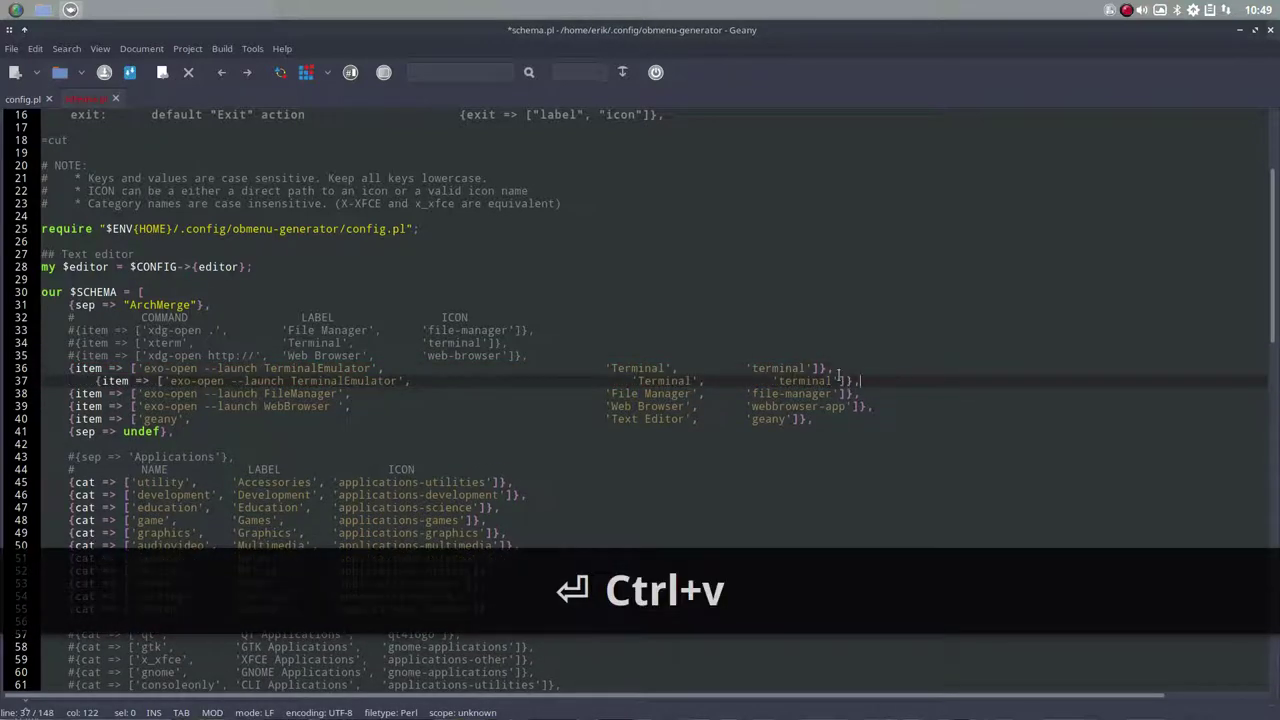
click(60, 382)
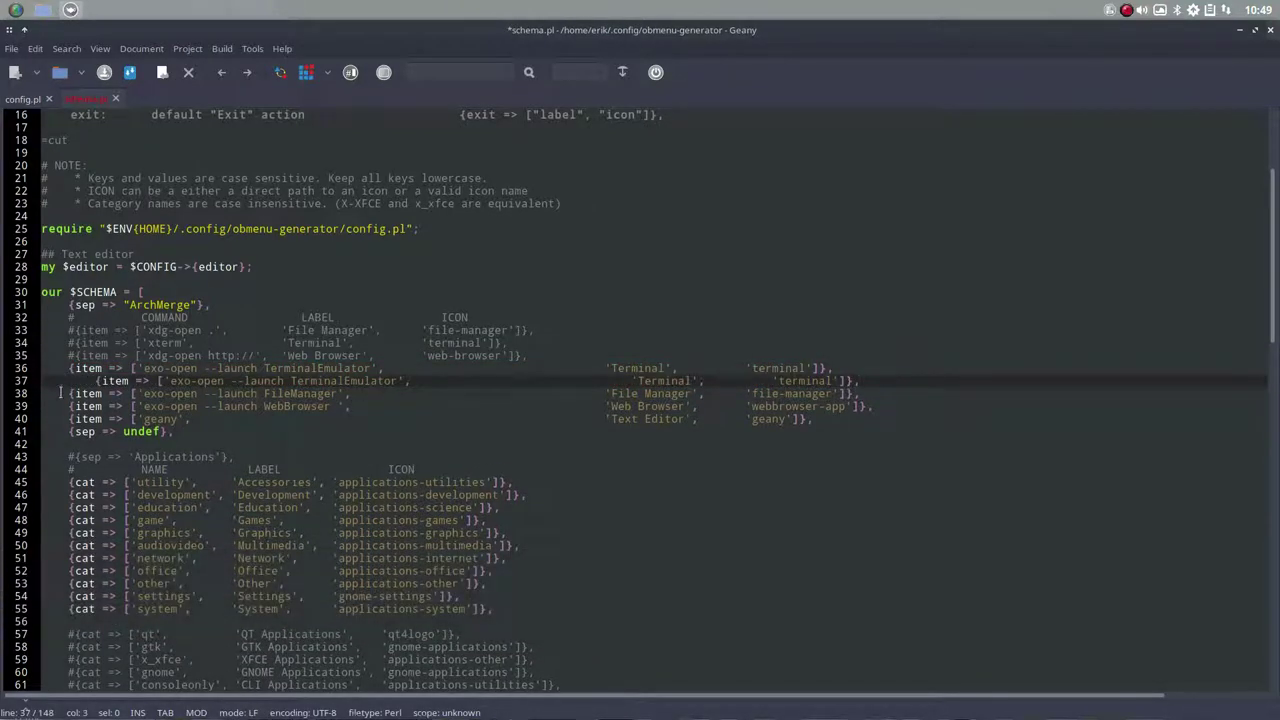
key(BackSpace)
key(BackSpace)
key(BackSpace)
key(BackSpace)
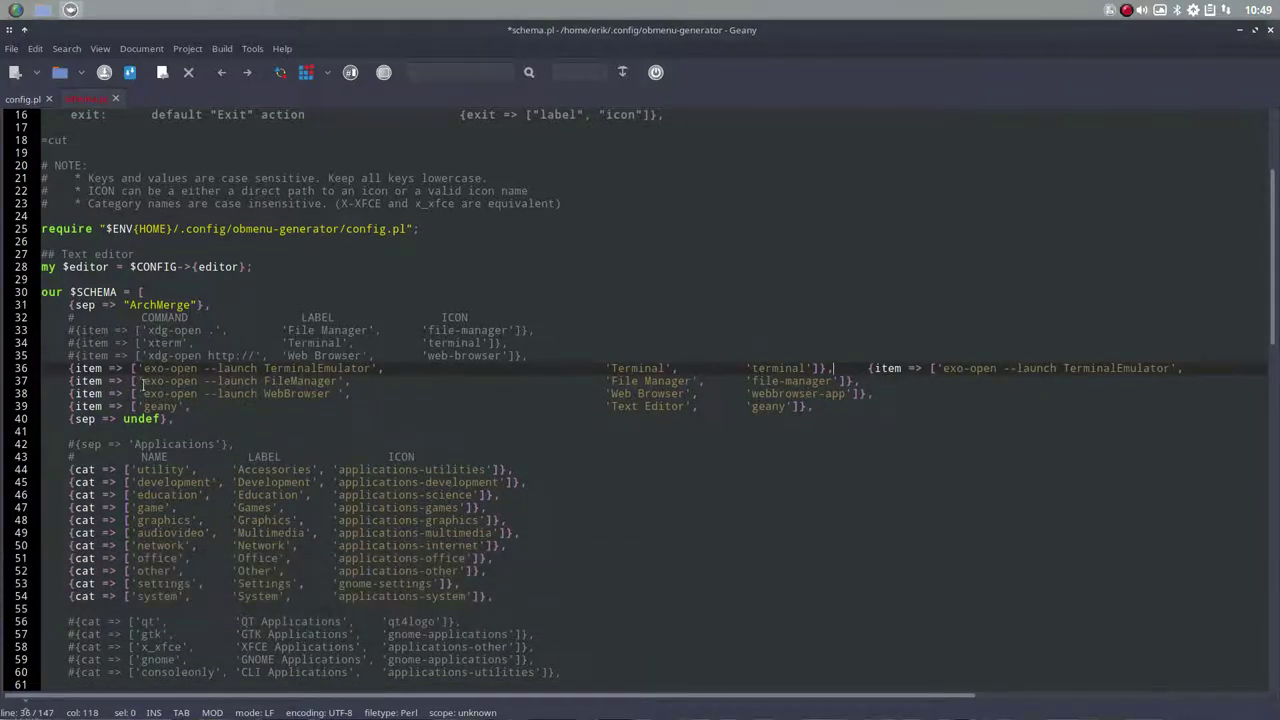
drag(144, 382, 222, 382)
drag(144, 382, 198, 382)
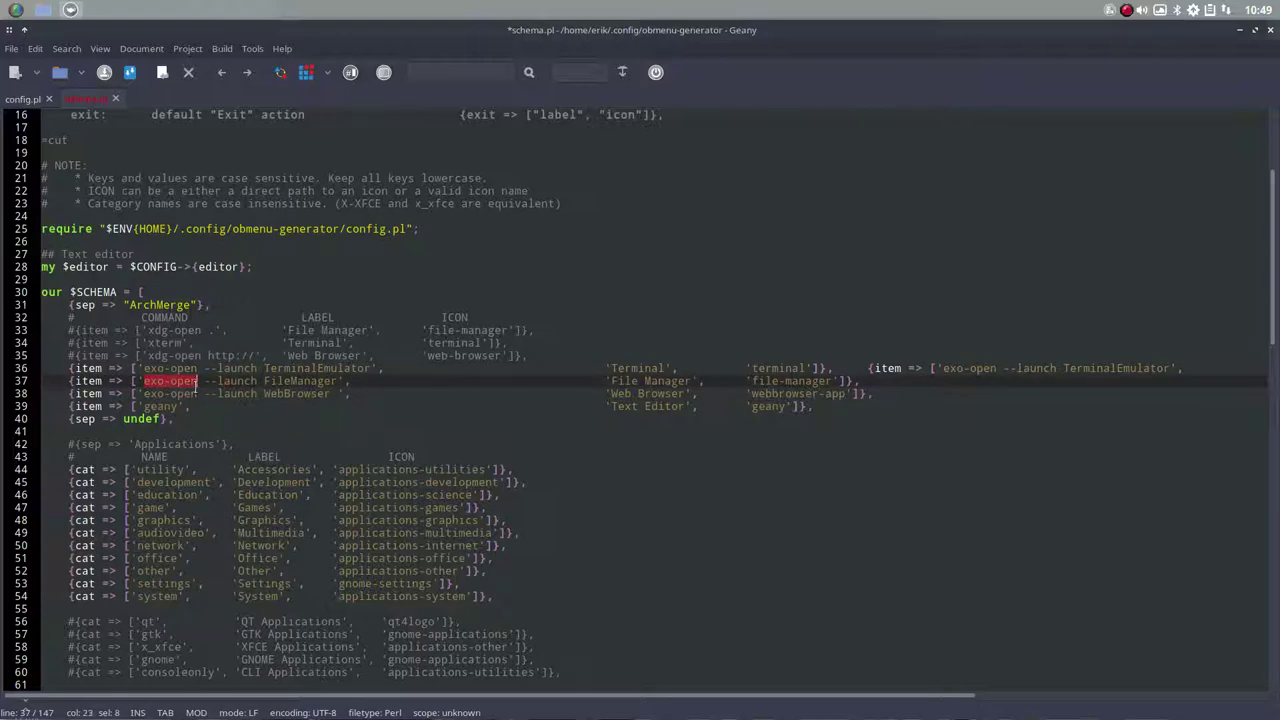
key(ctrl+alt+t)
text(ex)
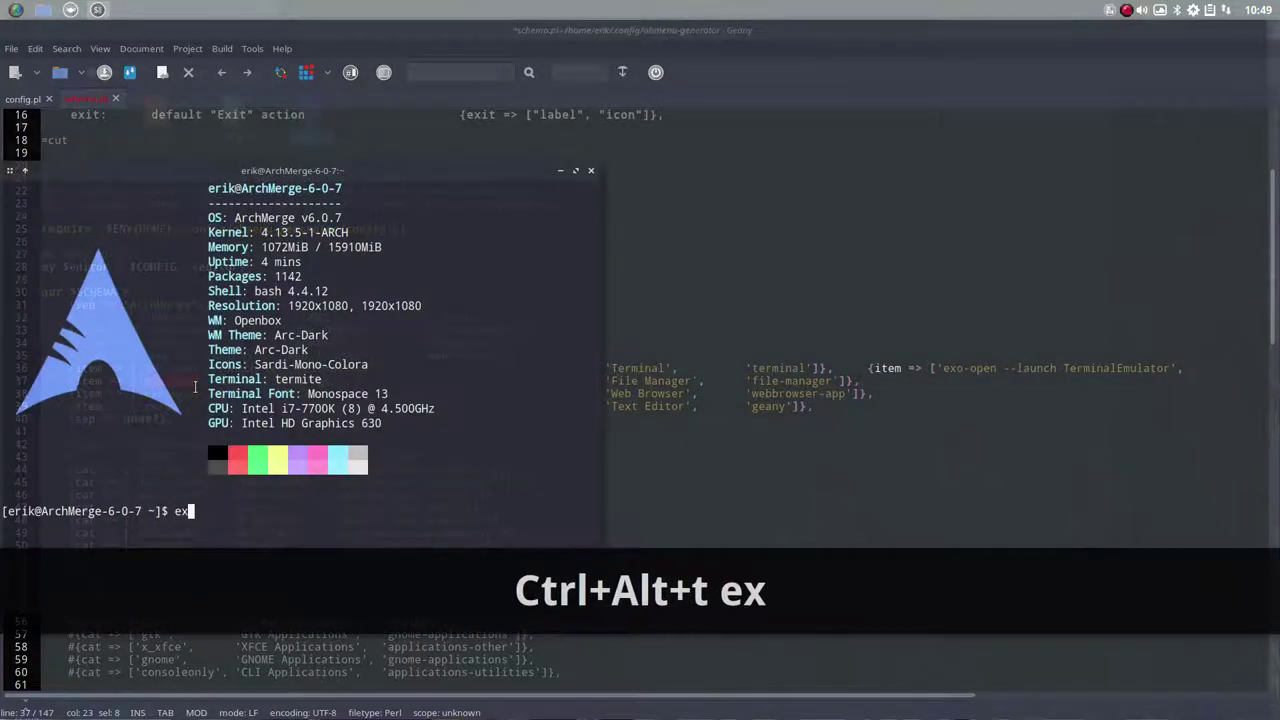
text(o))
key(F12)
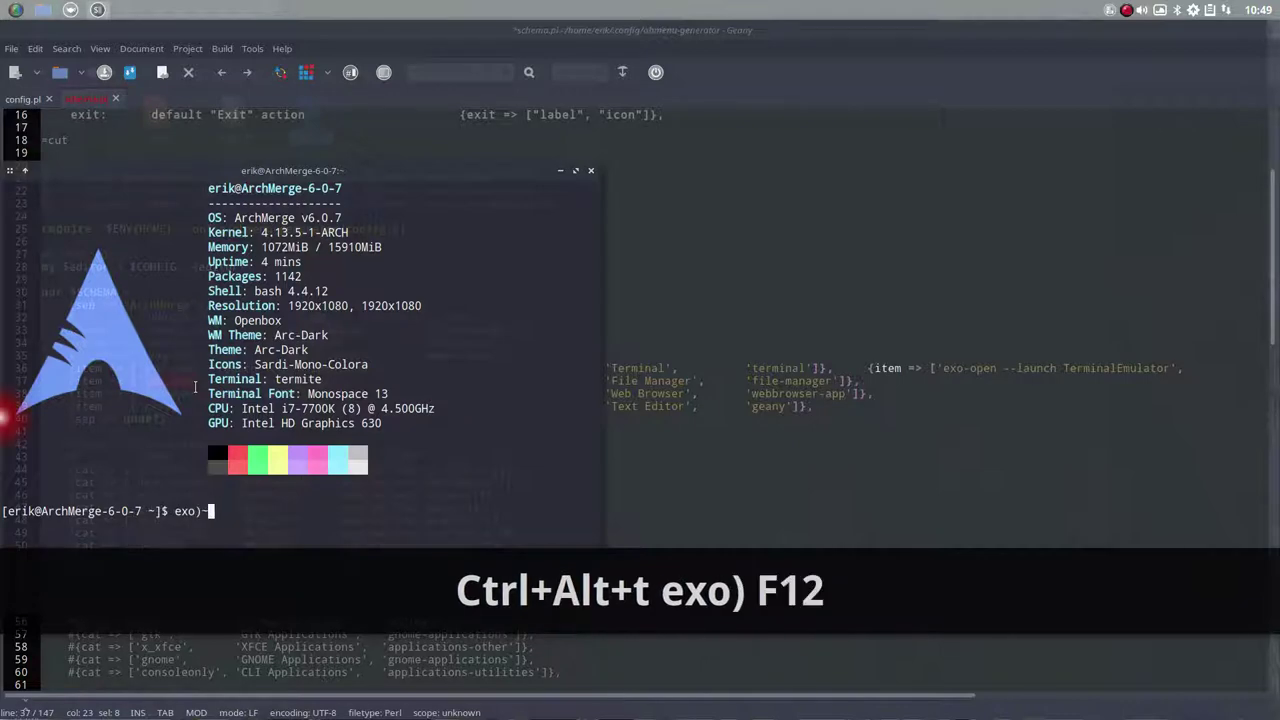
key(BackSpace)
key(BackSpace)
text(-o)
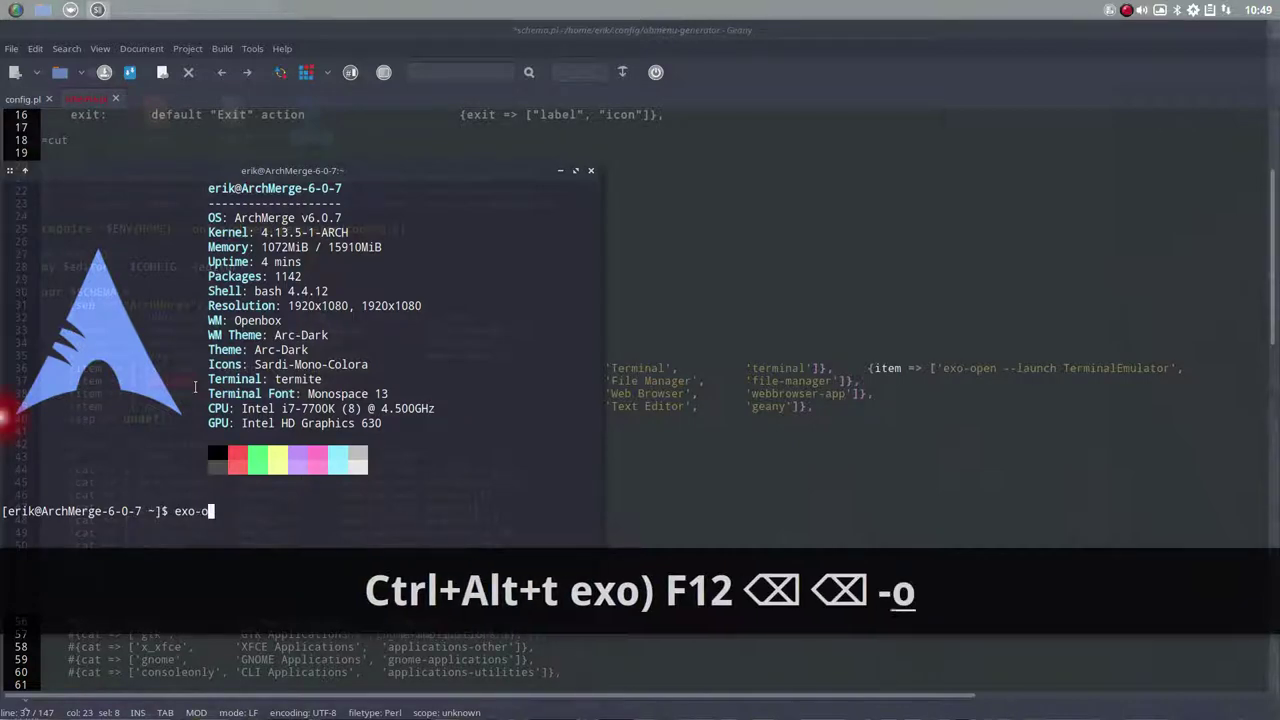
text(pen)
key(Return)
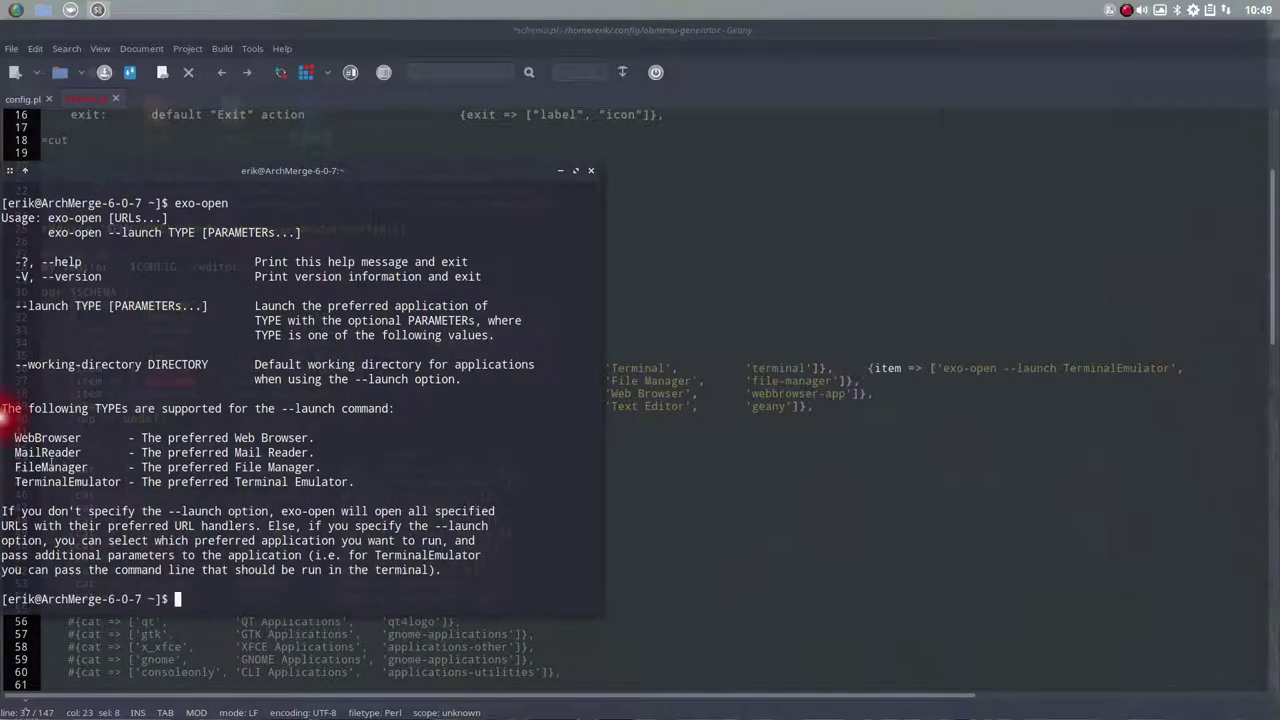
drag(255, 171, 678, 185)
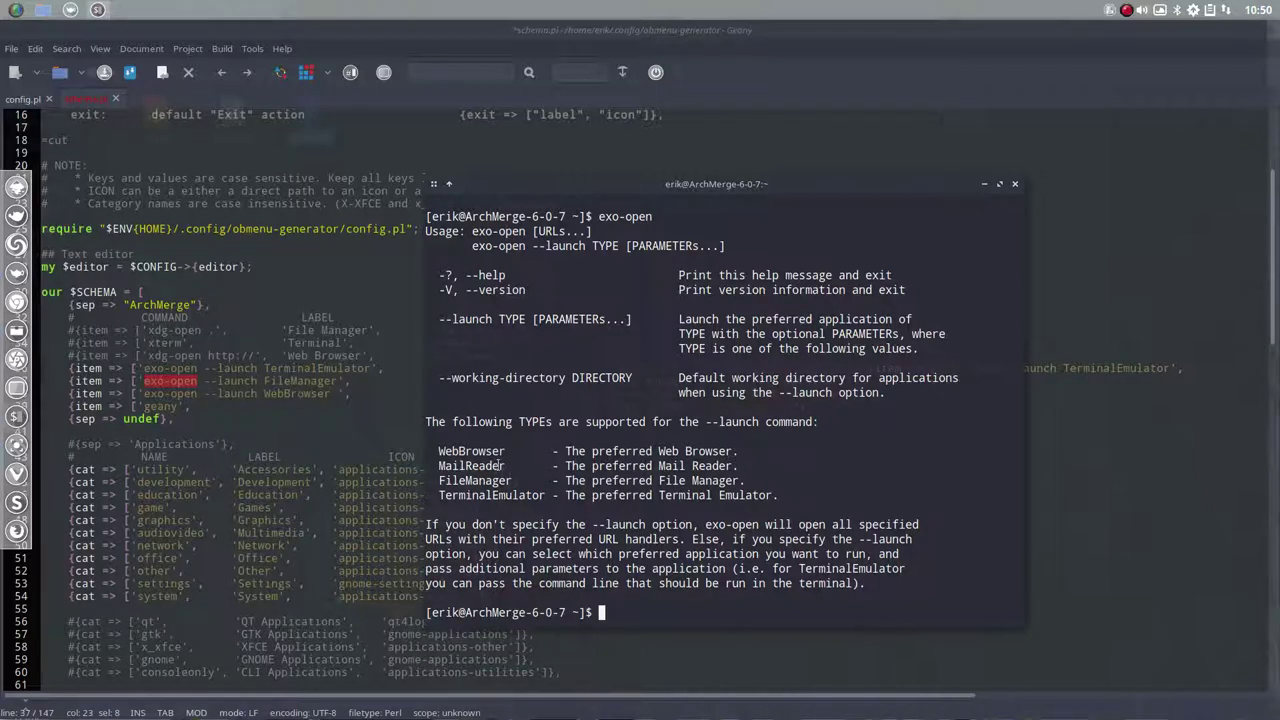
click(1014, 184)
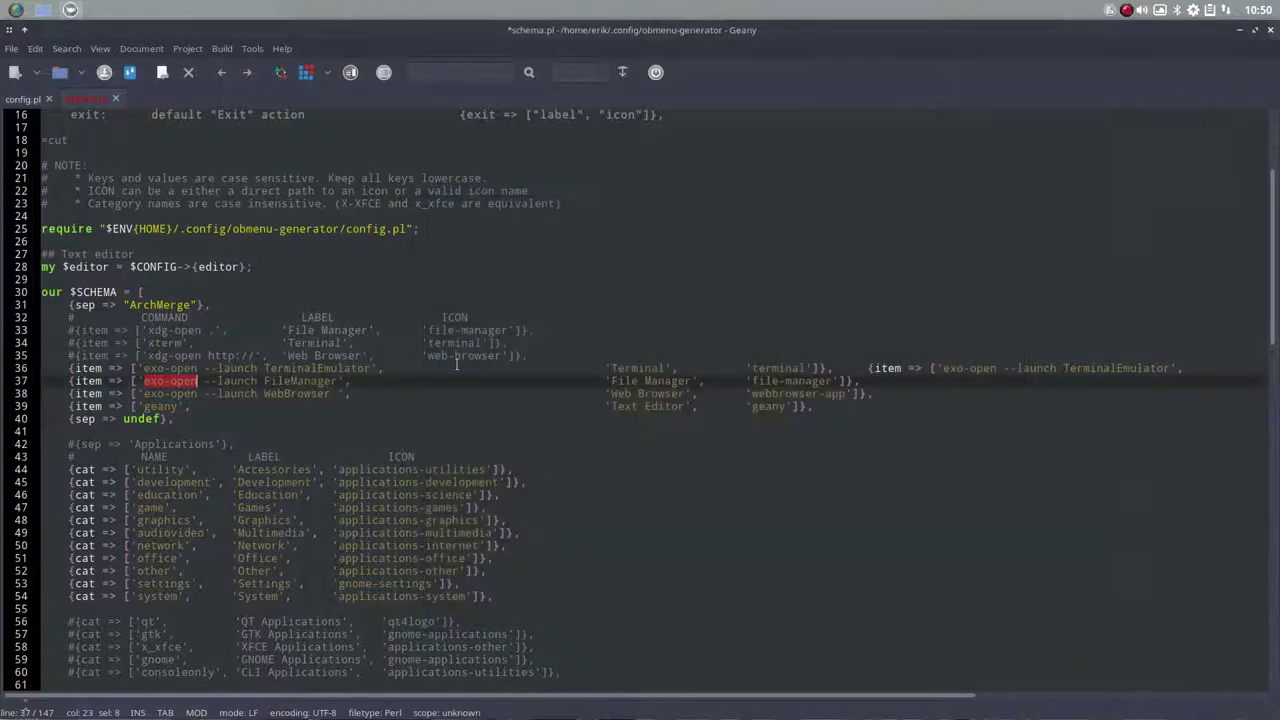
click(302, 393)
Step: Replace line 37's File Manager launch command with 'evolution', save, and check the desktop menu
drag(144, 381, 339, 381)
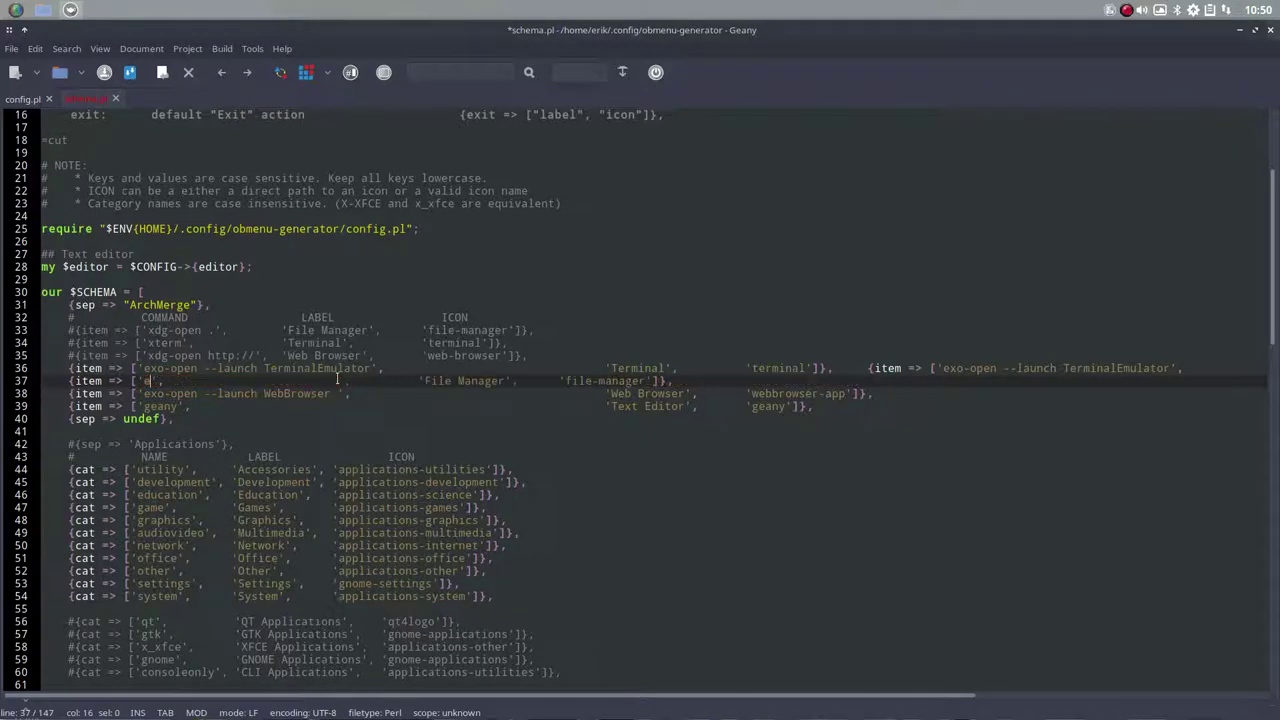
text(evolution)
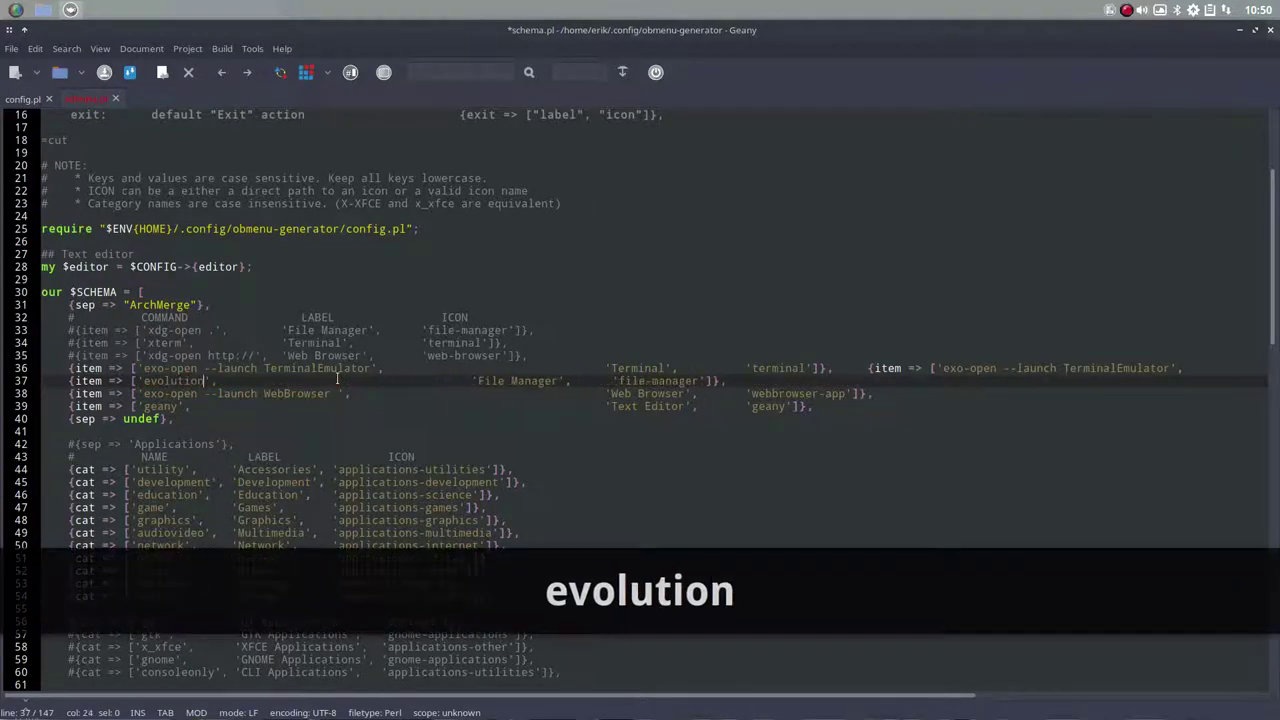
key(ctrl+s)
key(super+space)
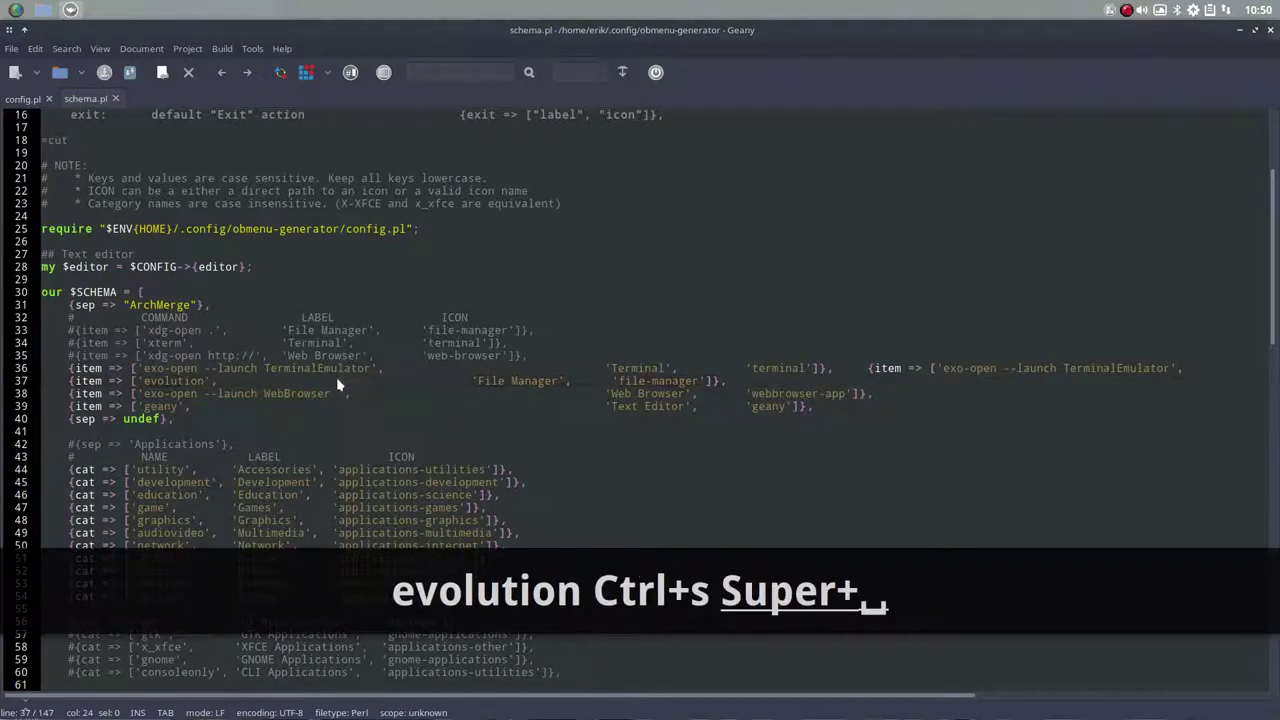
mouse_move(346, 381)
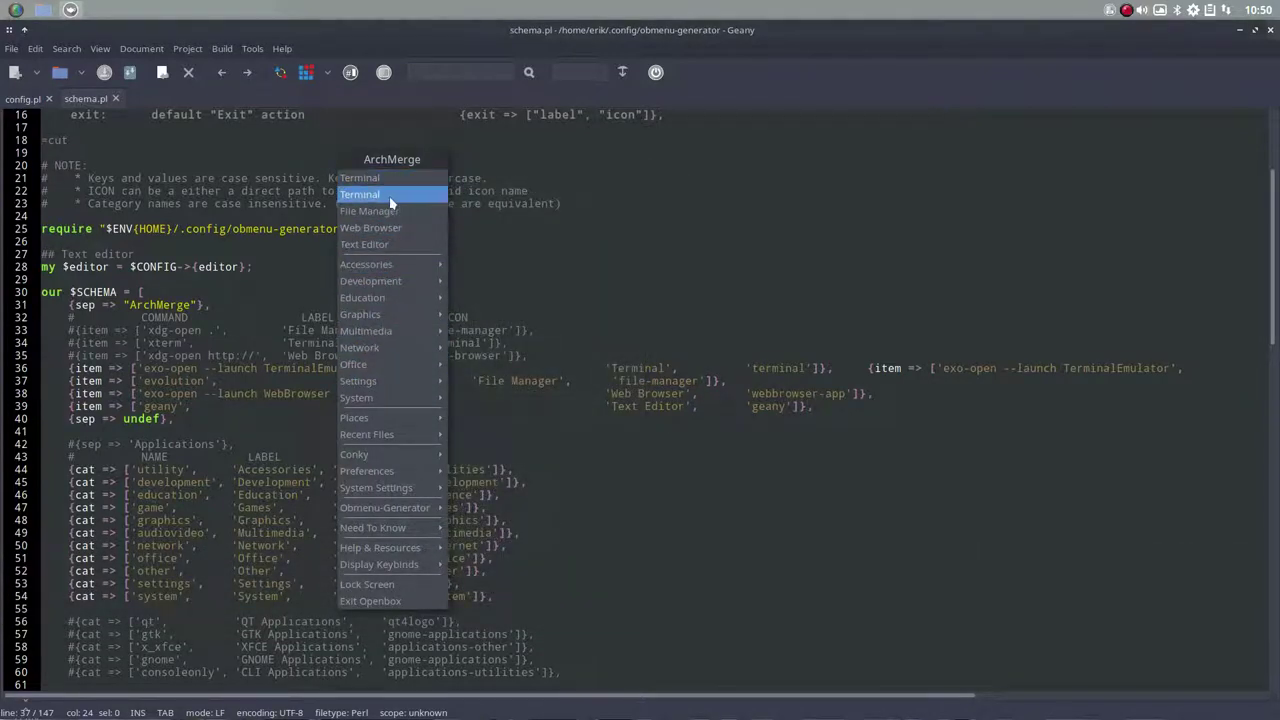
click(308, 393)
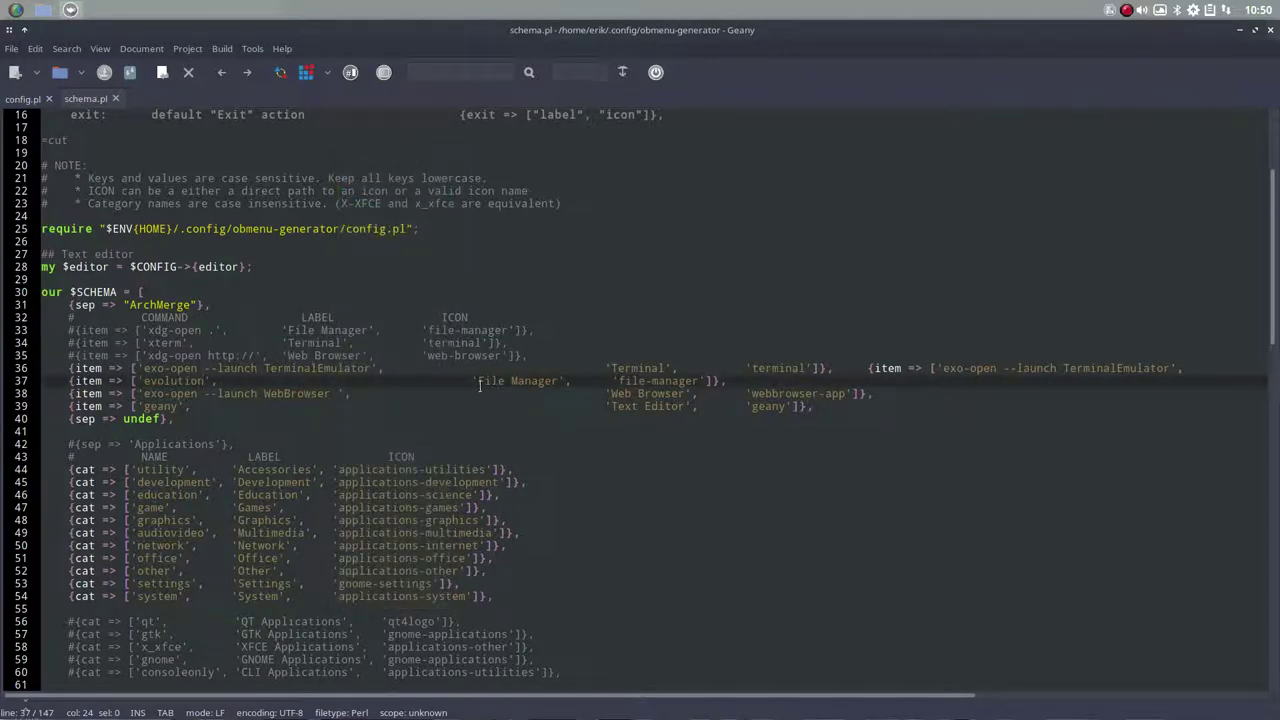
Step: Point out line 37's File Manager label and the COMMAND, LABEL and ICON column headings
drag(479, 383, 553, 380)
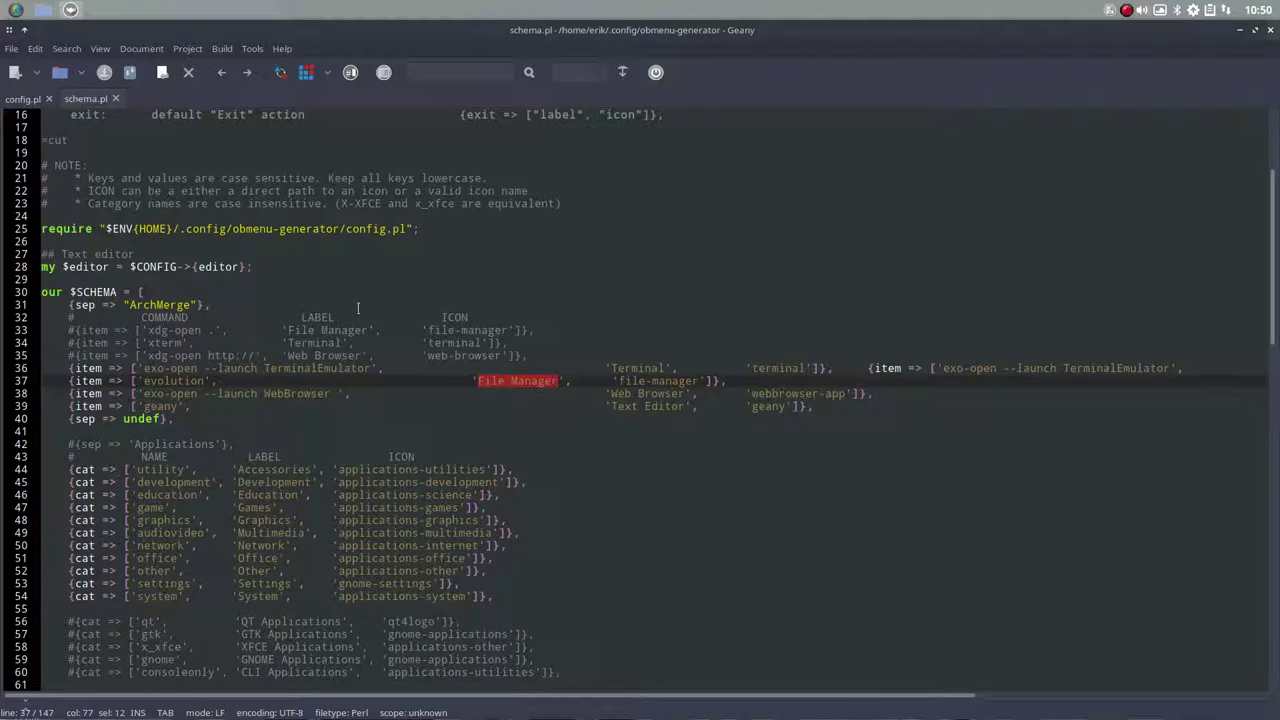
click(172, 318)
click(314, 317)
click(462, 317)
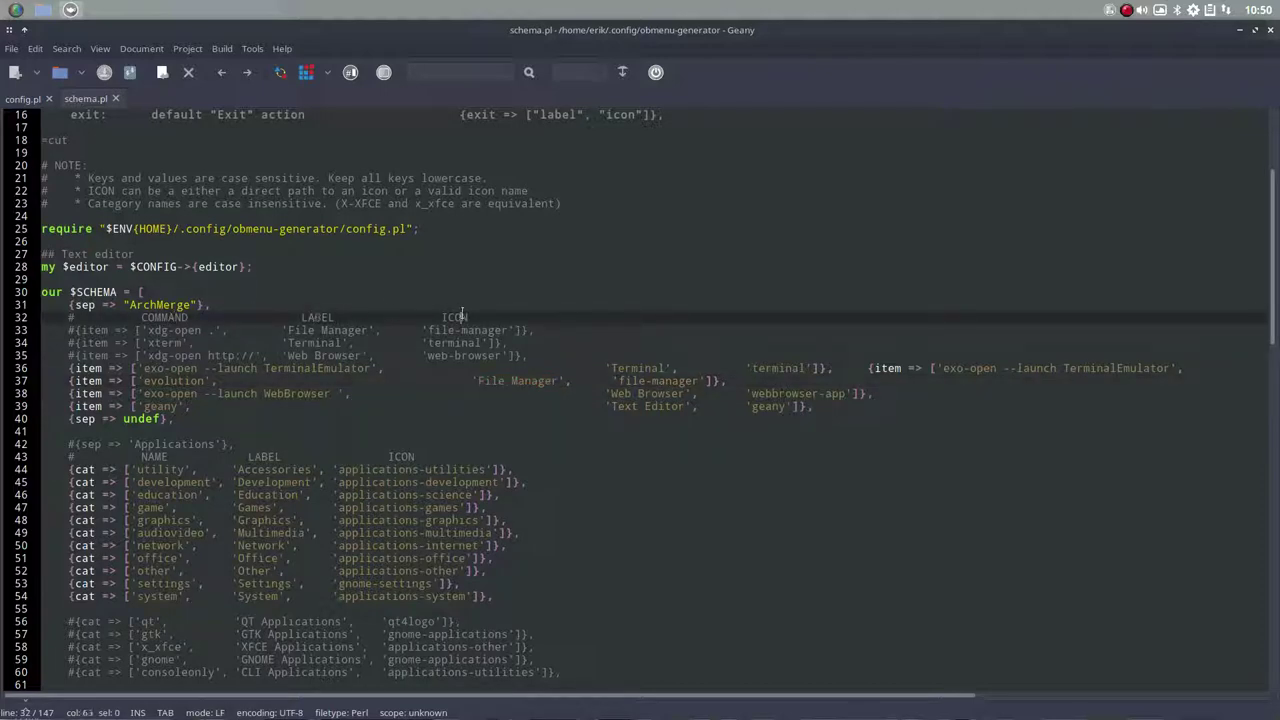
click(185, 381)
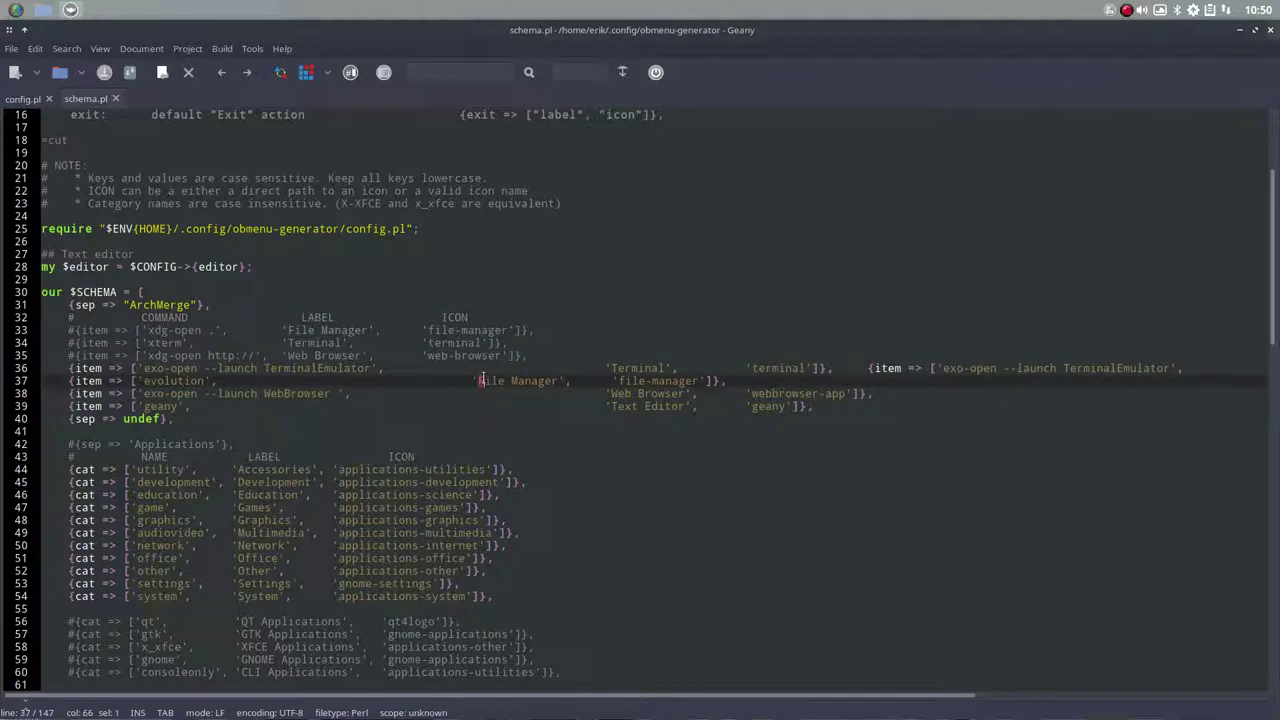
Step: Change line 37's label to 'Evolution' and icon to 'evolution', save, and view the desktop menu
drag(476, 380, 557, 377)
text(Evoltu)
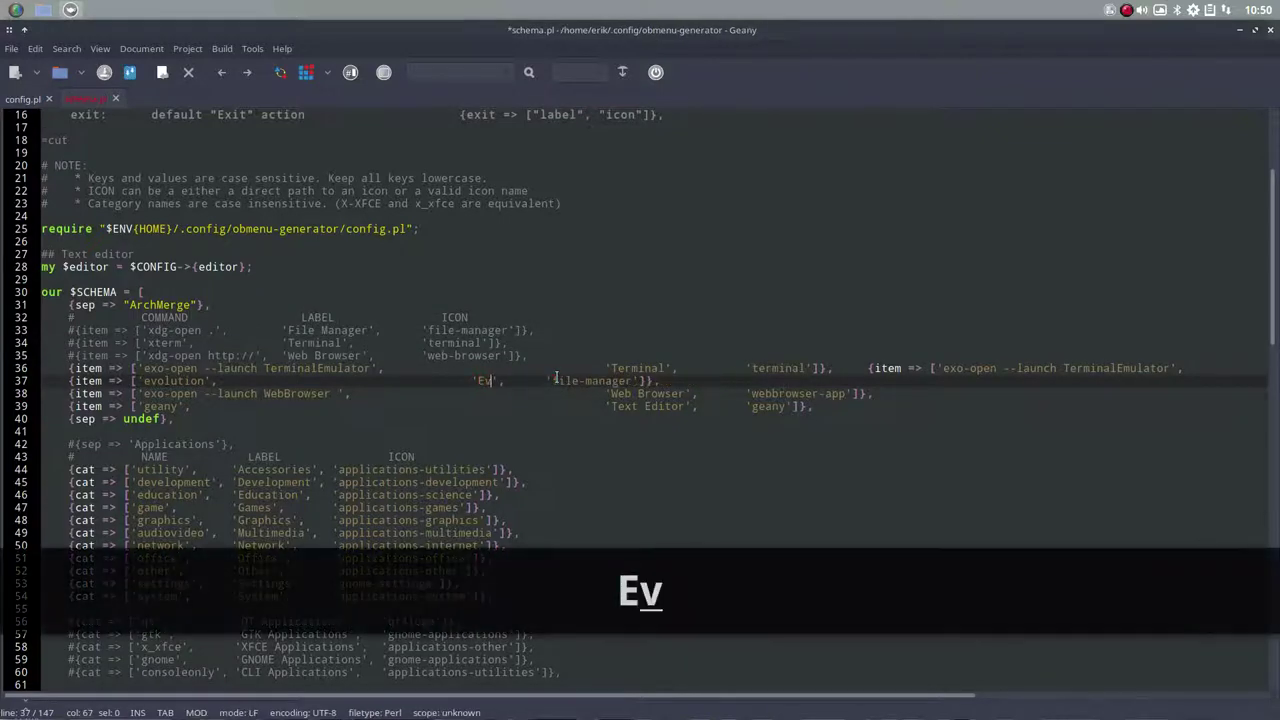
key(BackSpace)
key(BackSpace)
text(ution)
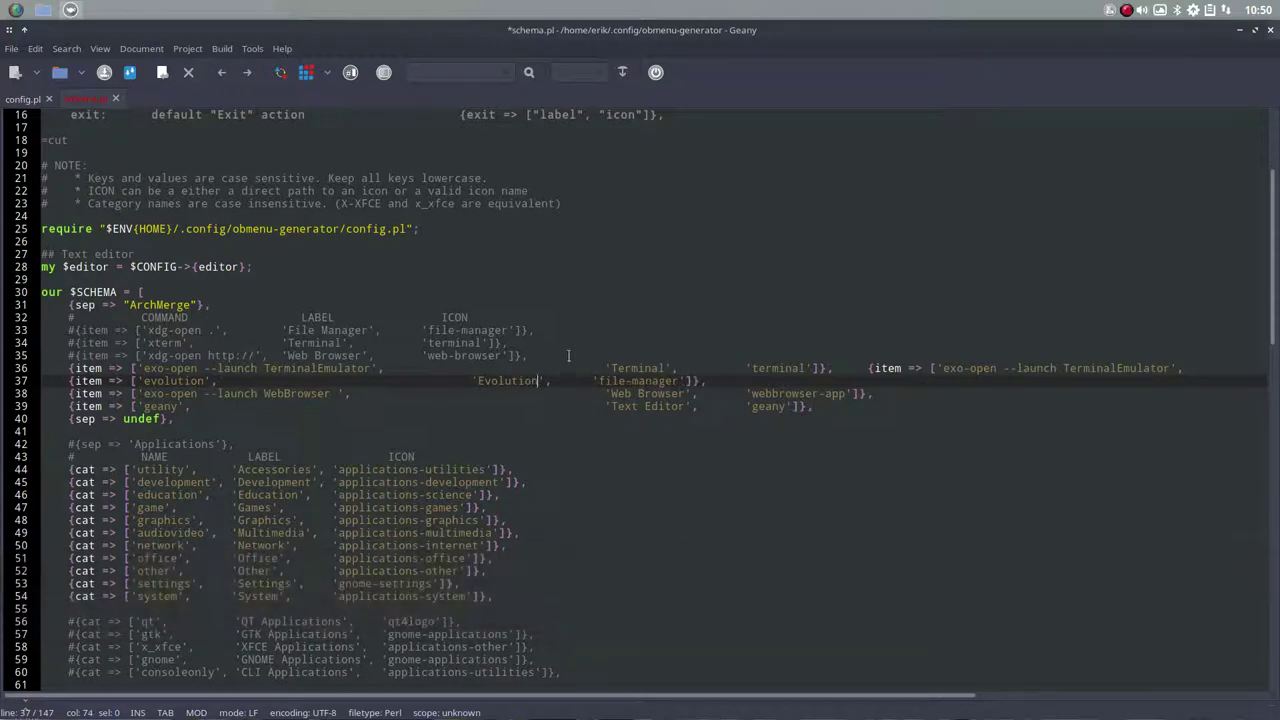
click(598, 380)
drag(598, 380, 681, 380)
text(evolution)
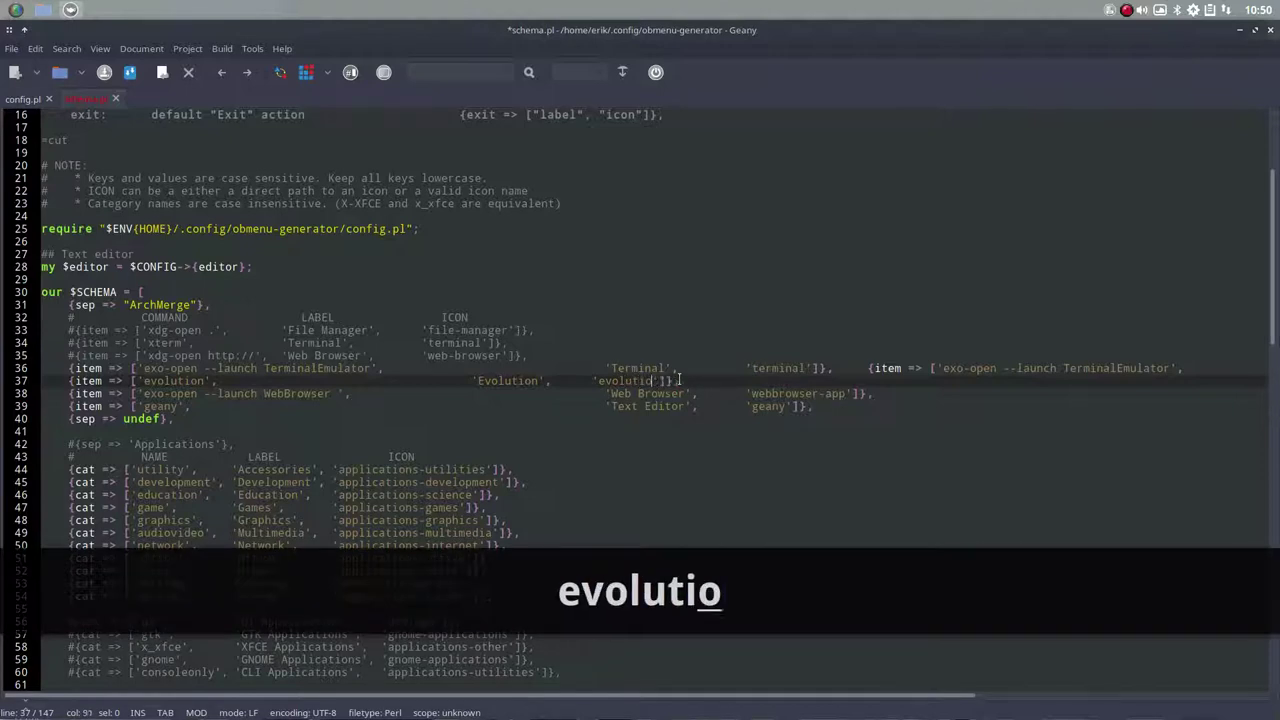
key(ctrl+s)
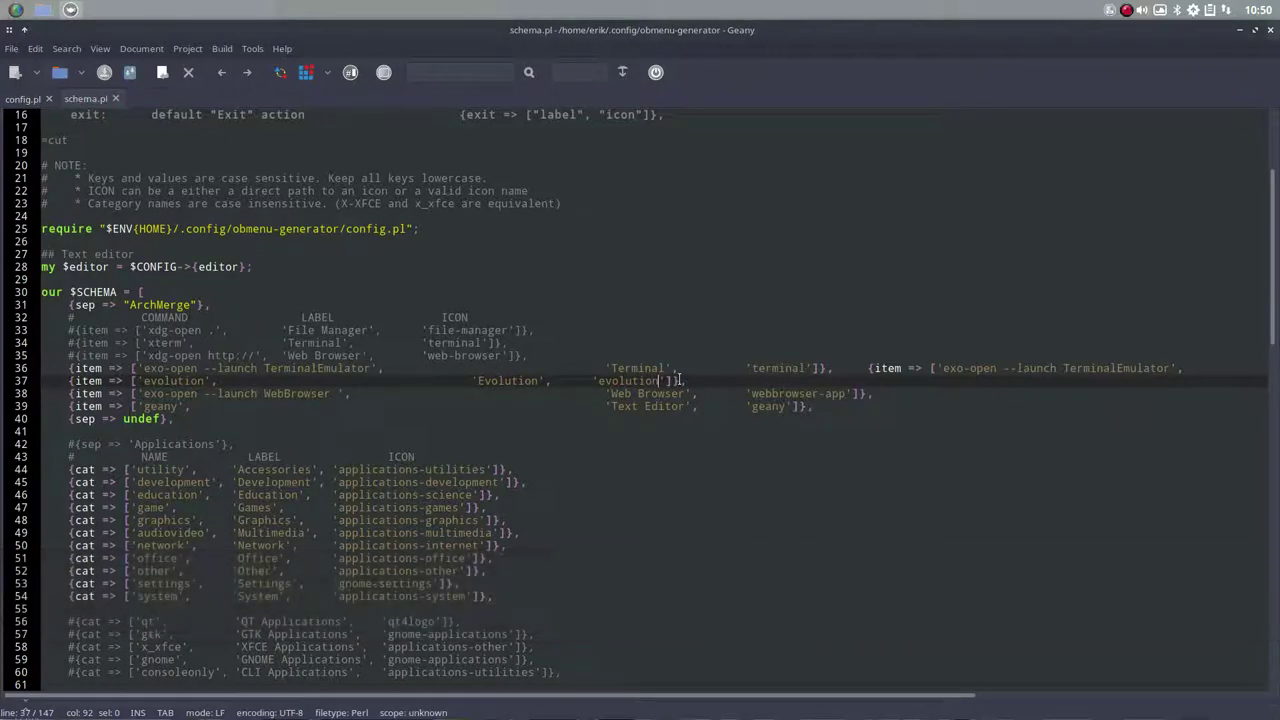
key(super+space)
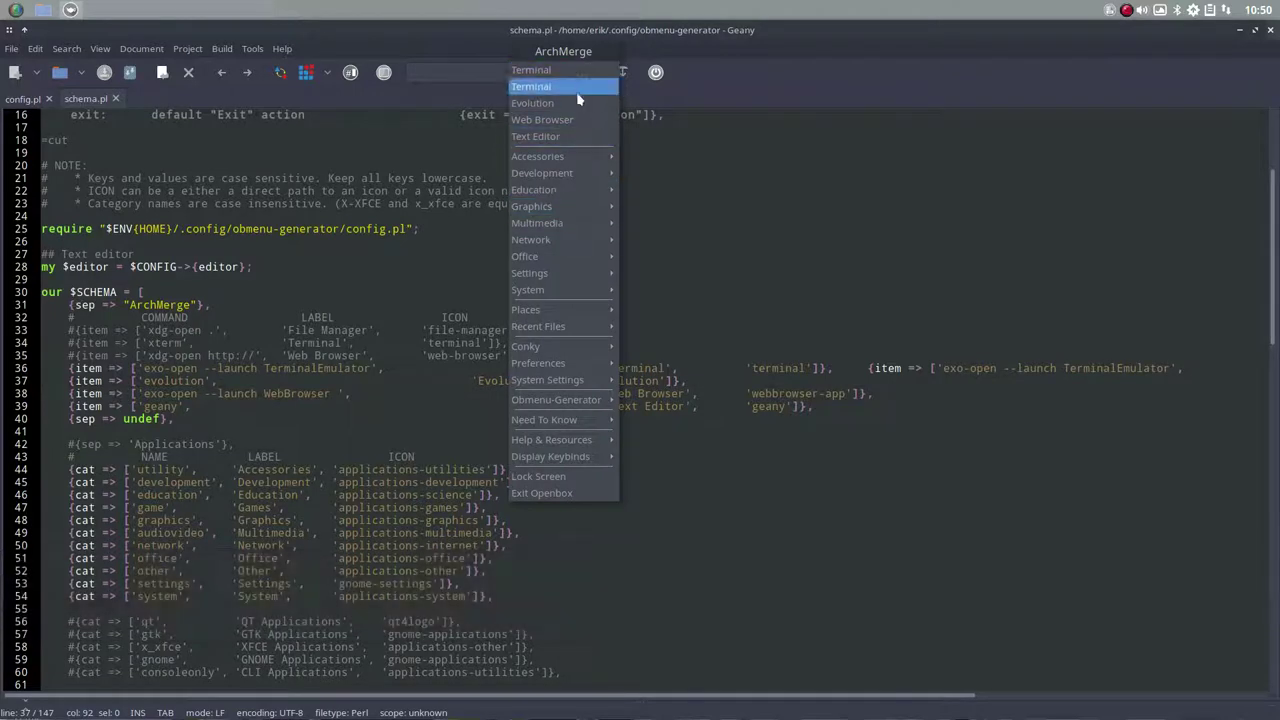
click(577, 104)
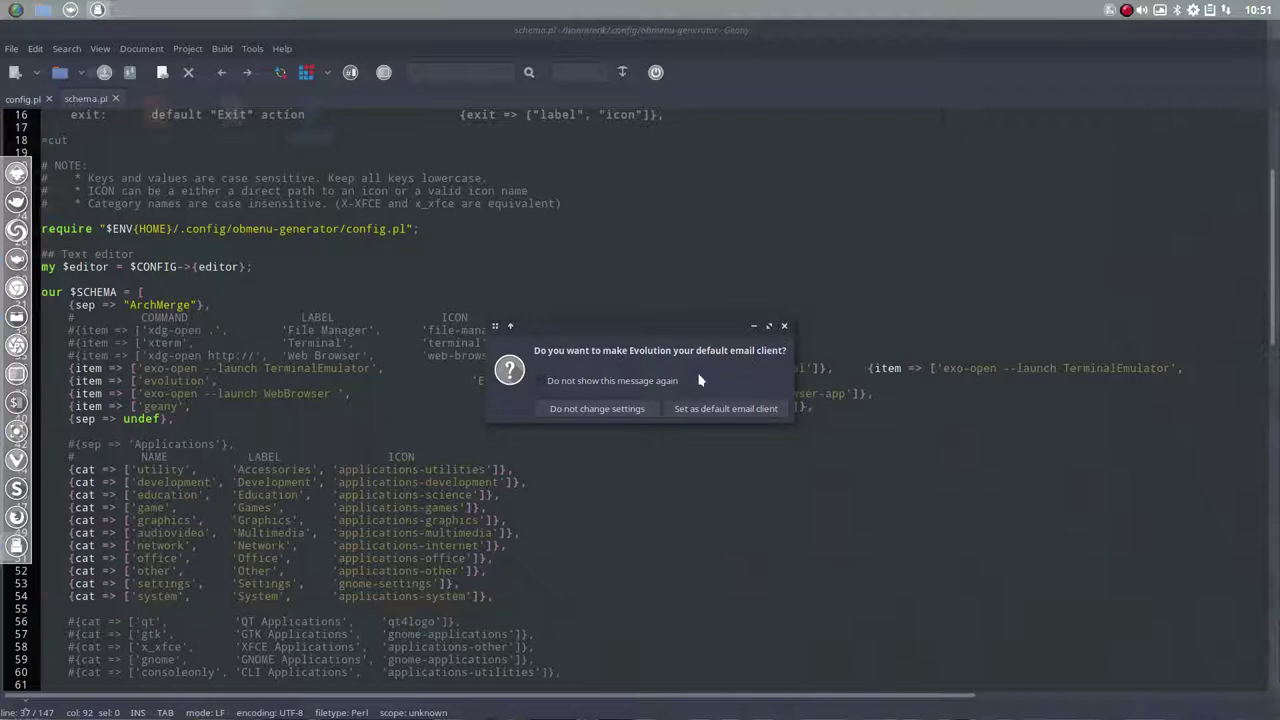
click(784, 328)
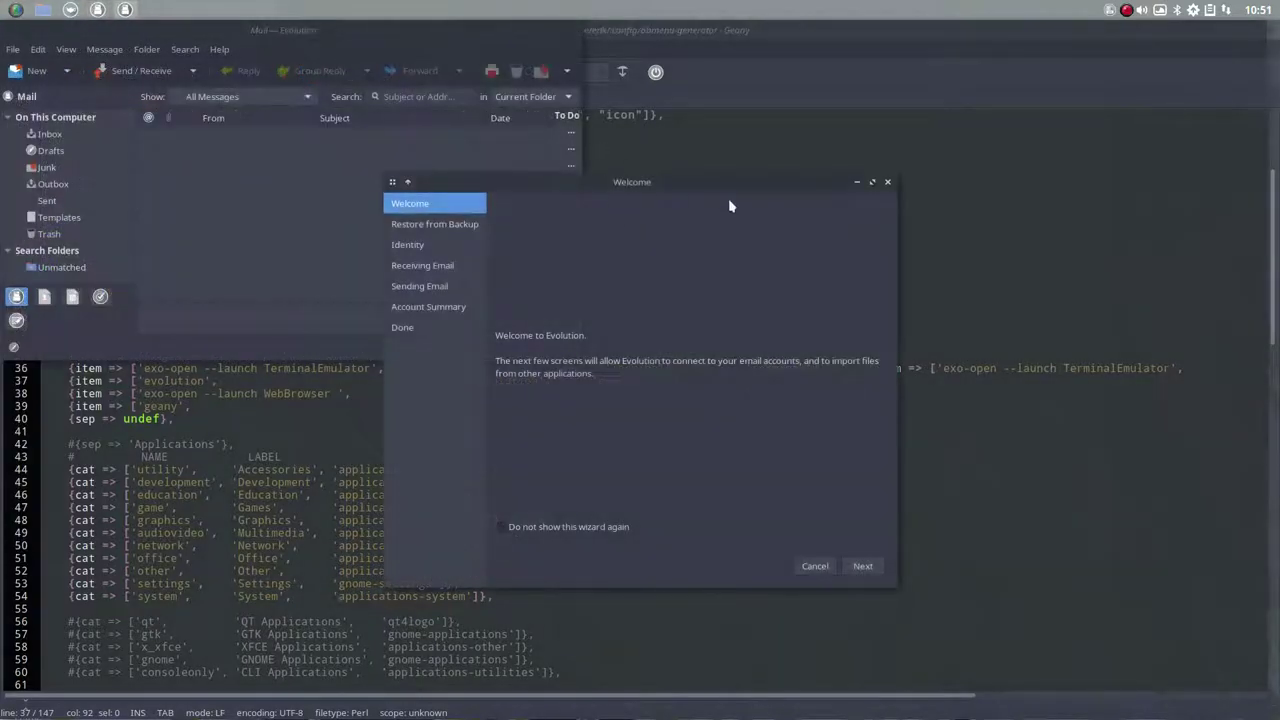
click(886, 183)
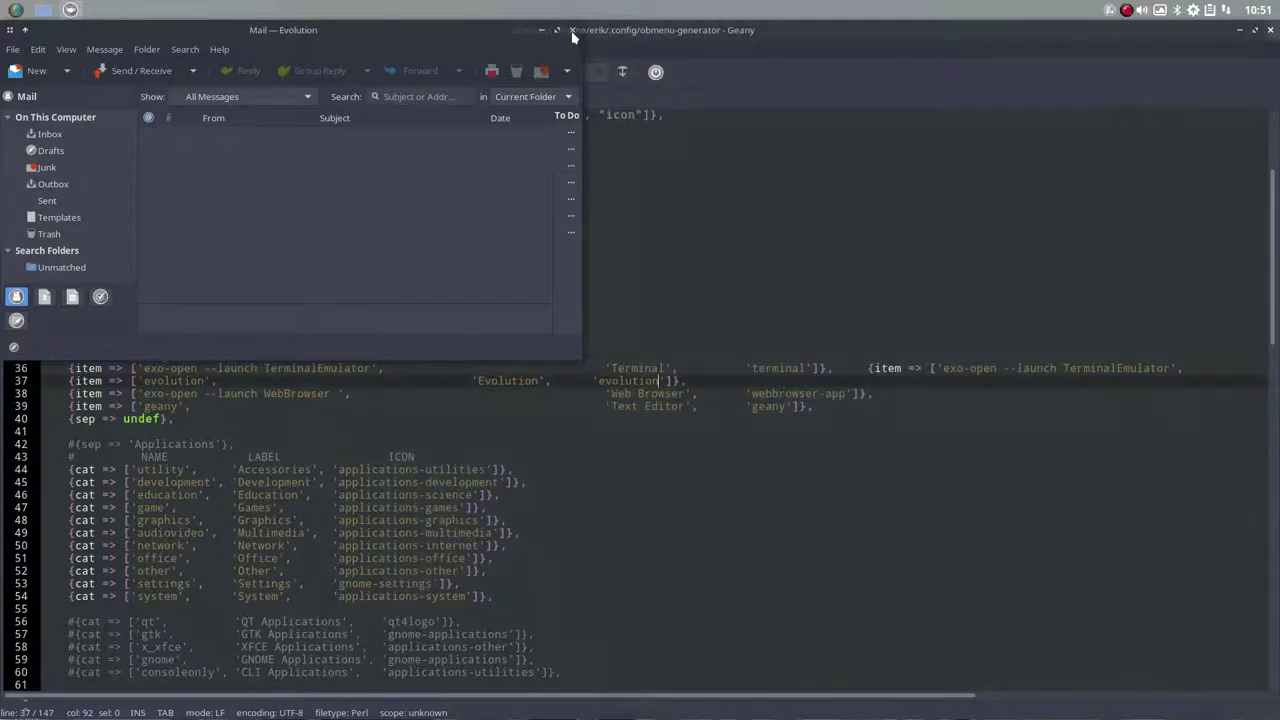
click(232, 382)
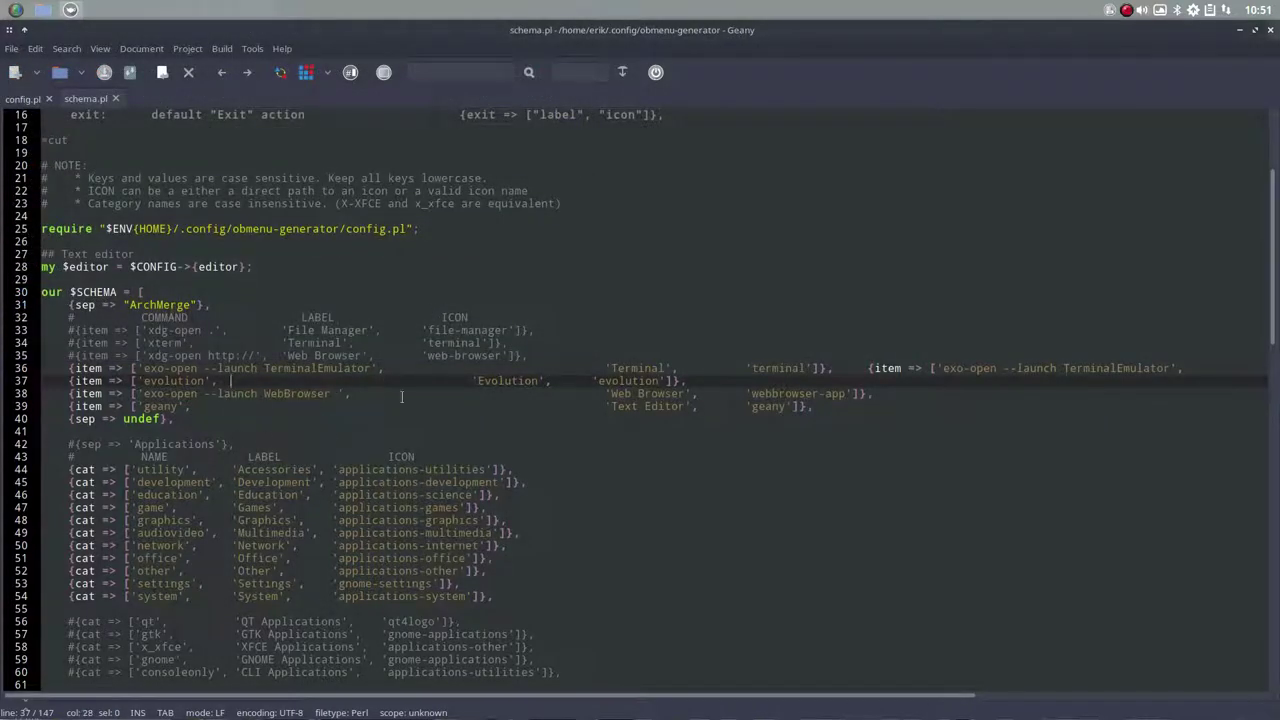
Step: Align the evolution entry's label and icon columns with the entries above using tabs
click(476, 381)
key(Left)
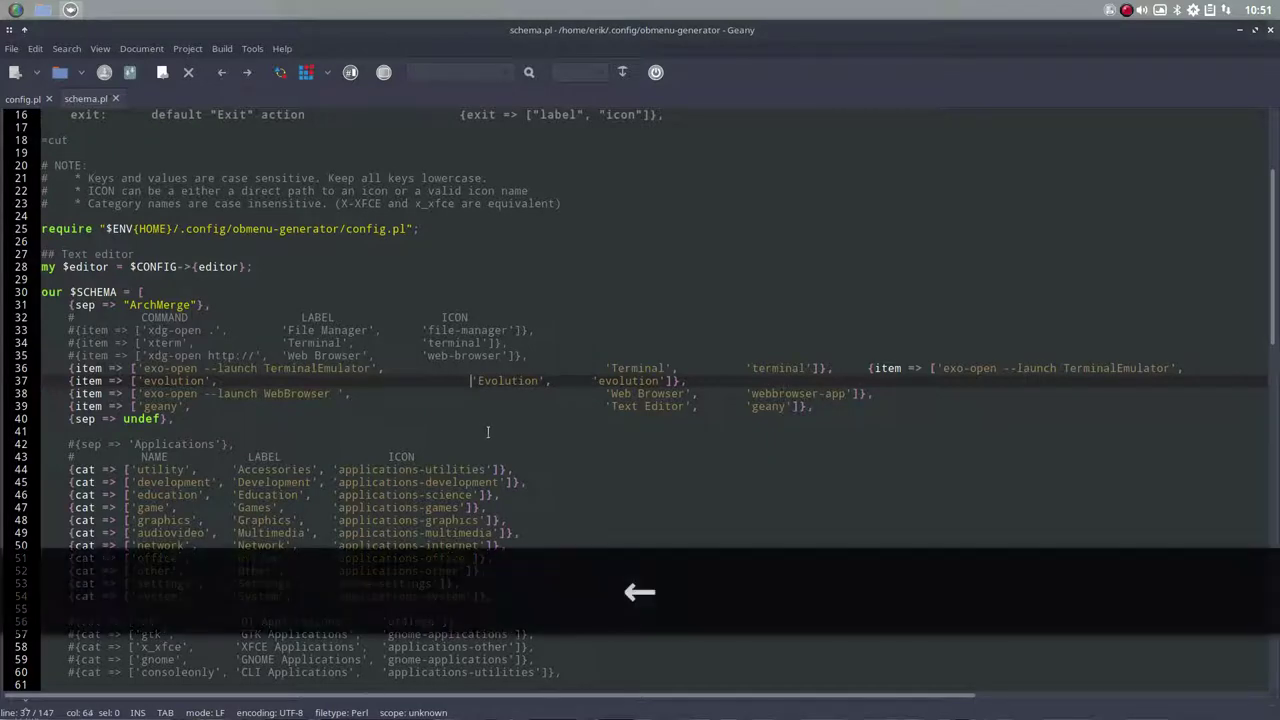
key(Tab)
key(Tab)
key(Tab)
key(Tab)
key(Tab)
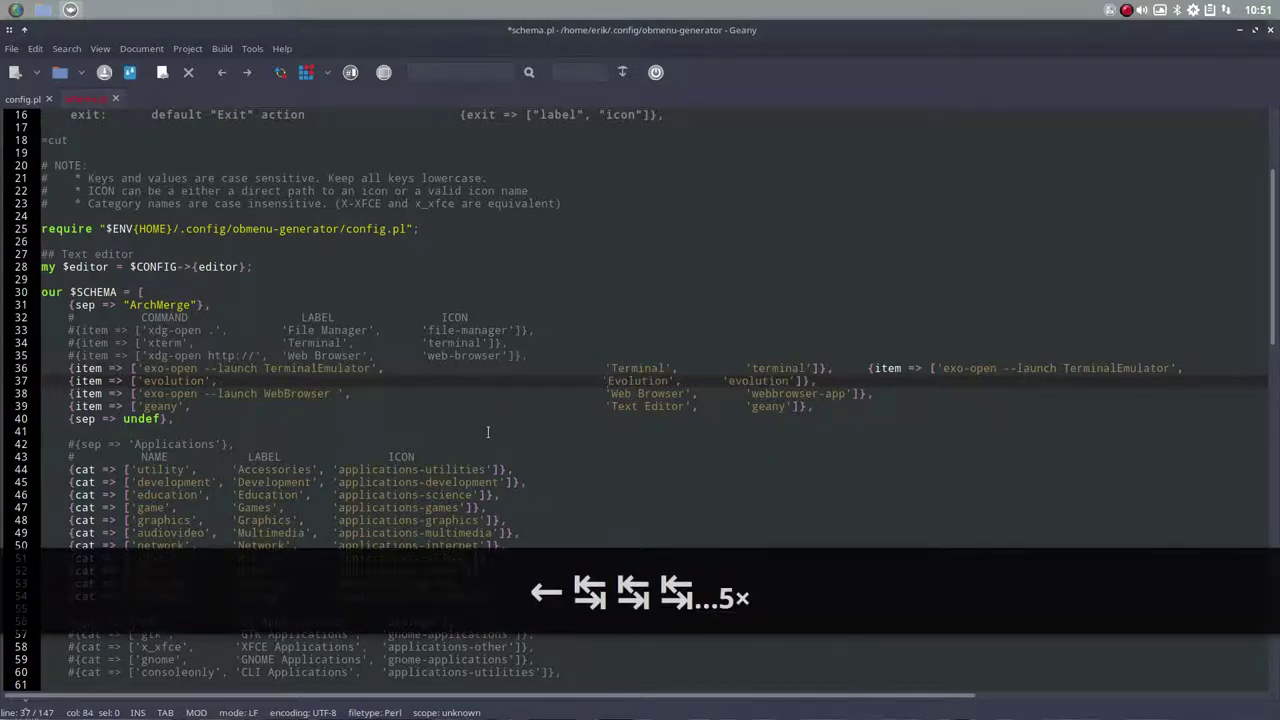
key(Right)
key(Right)
key(Left)
key(Left)
key(BackSpace)
key(Right)
key(Right)
key(Right)
key(Right)
key(Right)
key(Right)
key(Right)
key(Right)
key(Right)
key(Right)
key(Right)
key(Right)
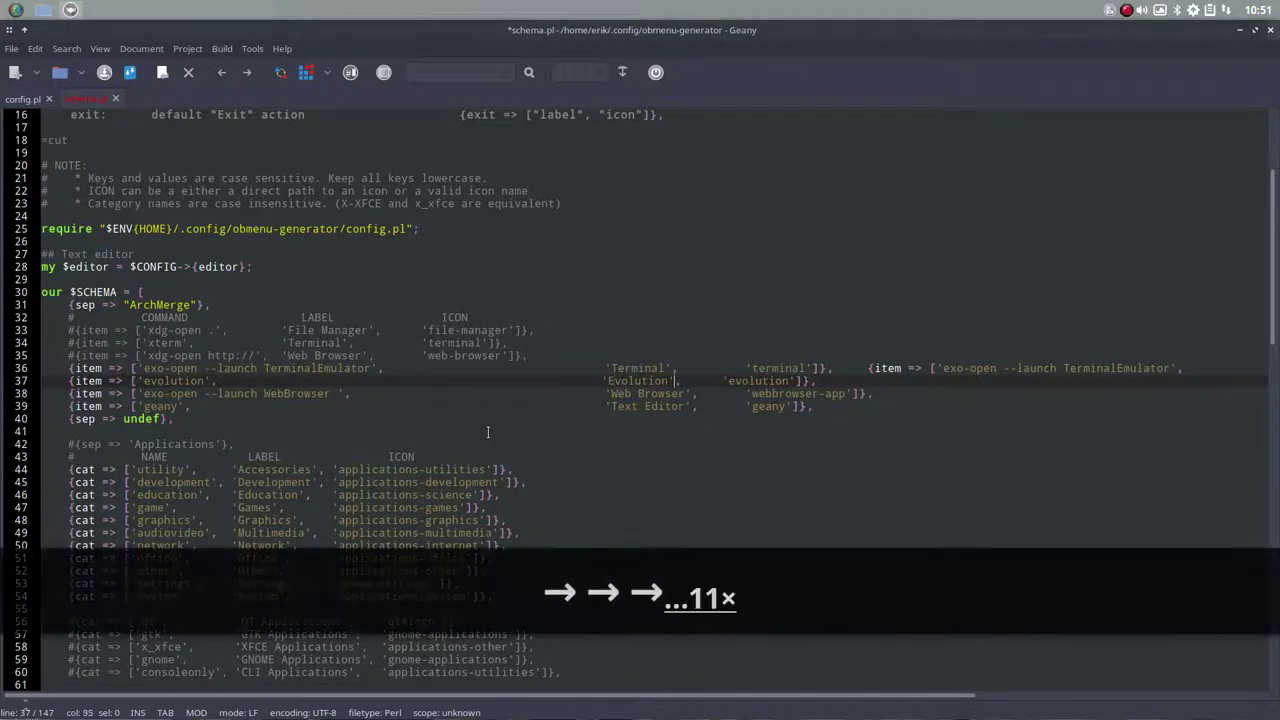
key(Tab)
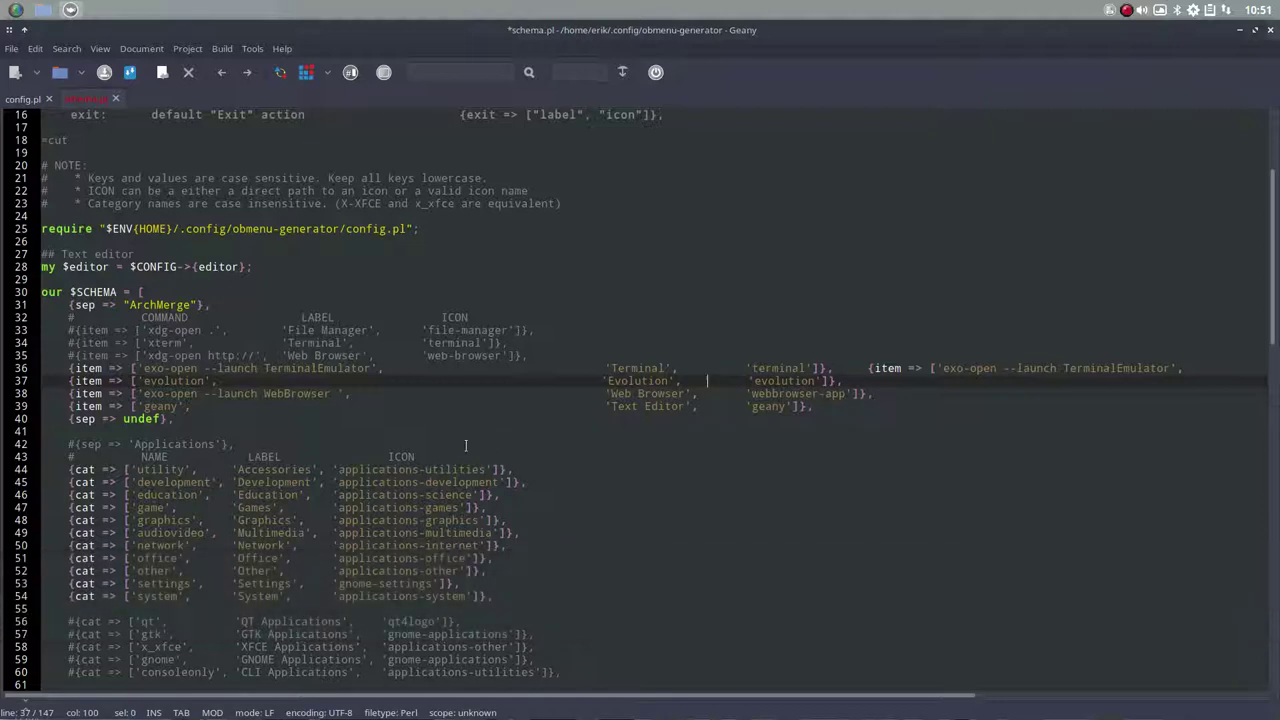
Step: Move the duplicate Terminal entry onto its own line 37 and save schema.pl
click(523, 422)
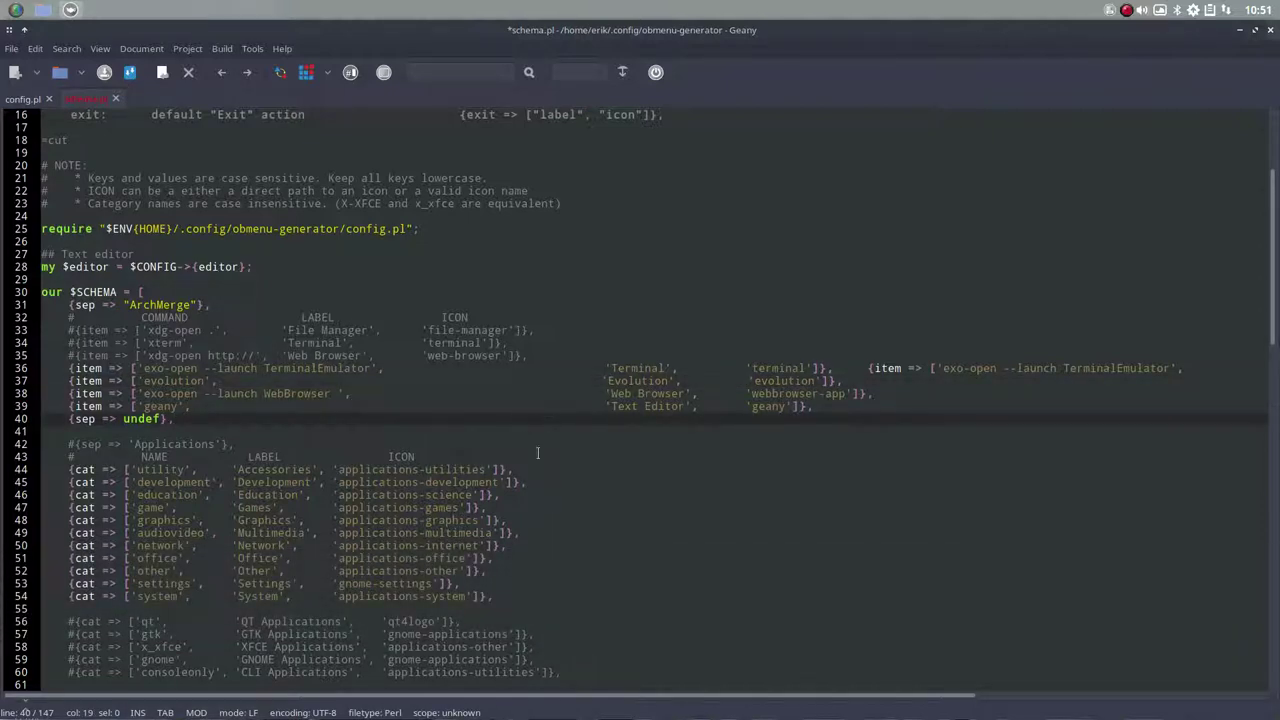
click(835, 370)
key(Return)
key(Delete)
key(Delete)
key(Delete)
key(Delete)
key(Delete)
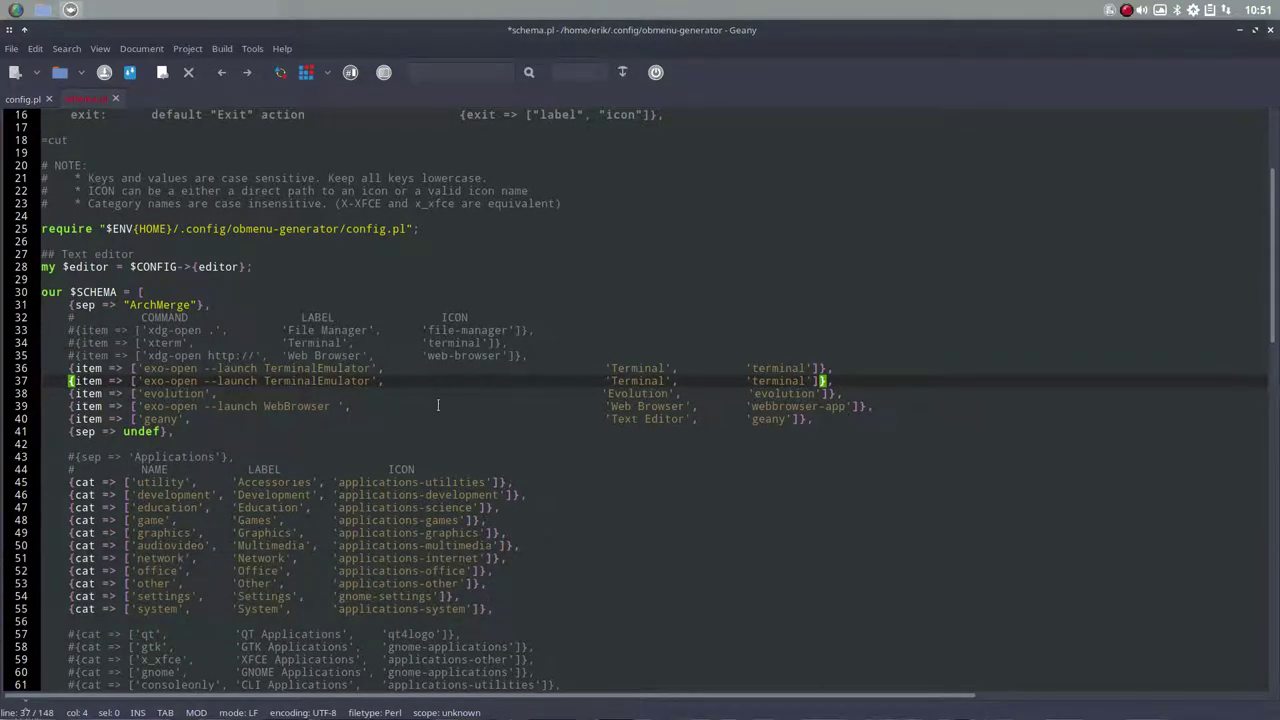
key(ctrl+s)
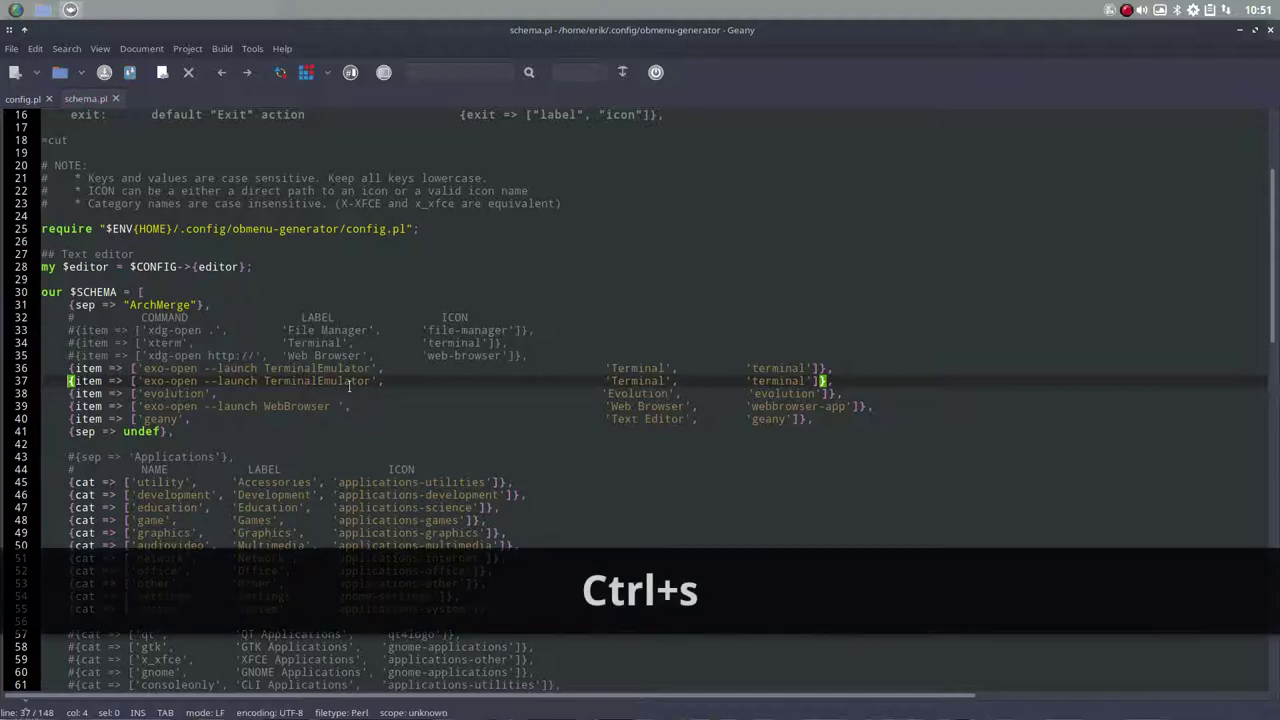
key(super+space)
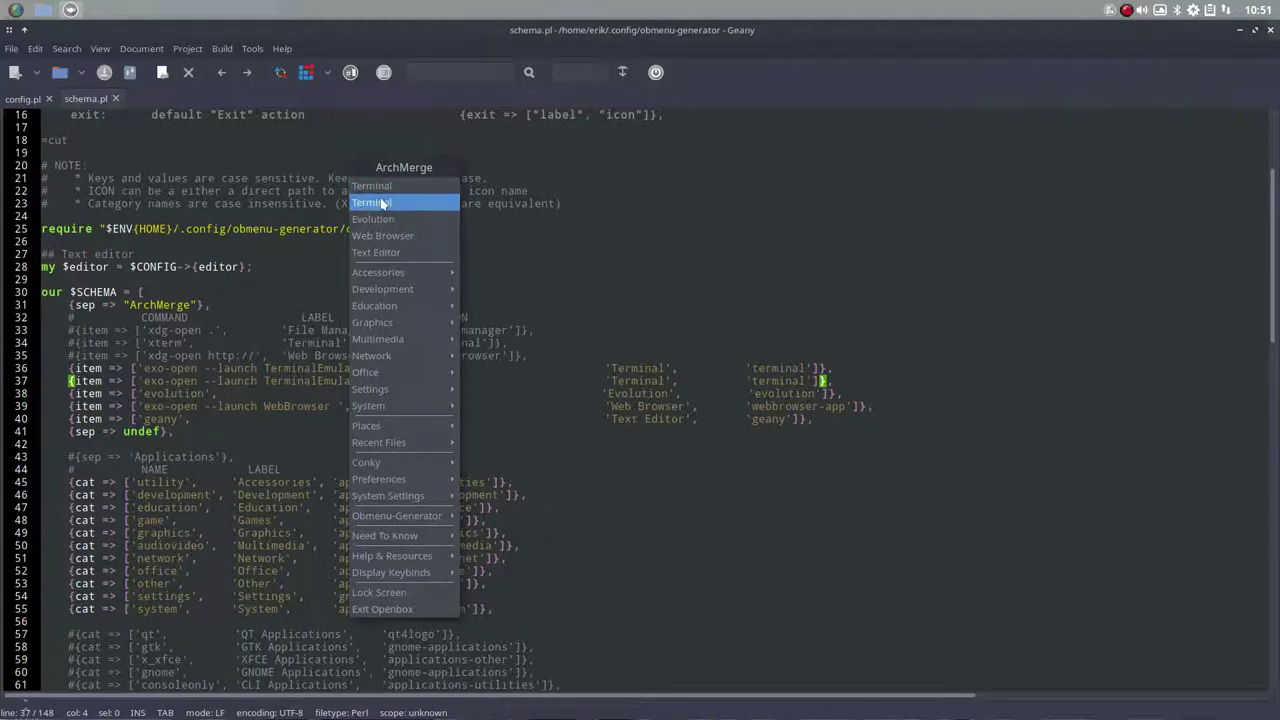
click(170, 456)
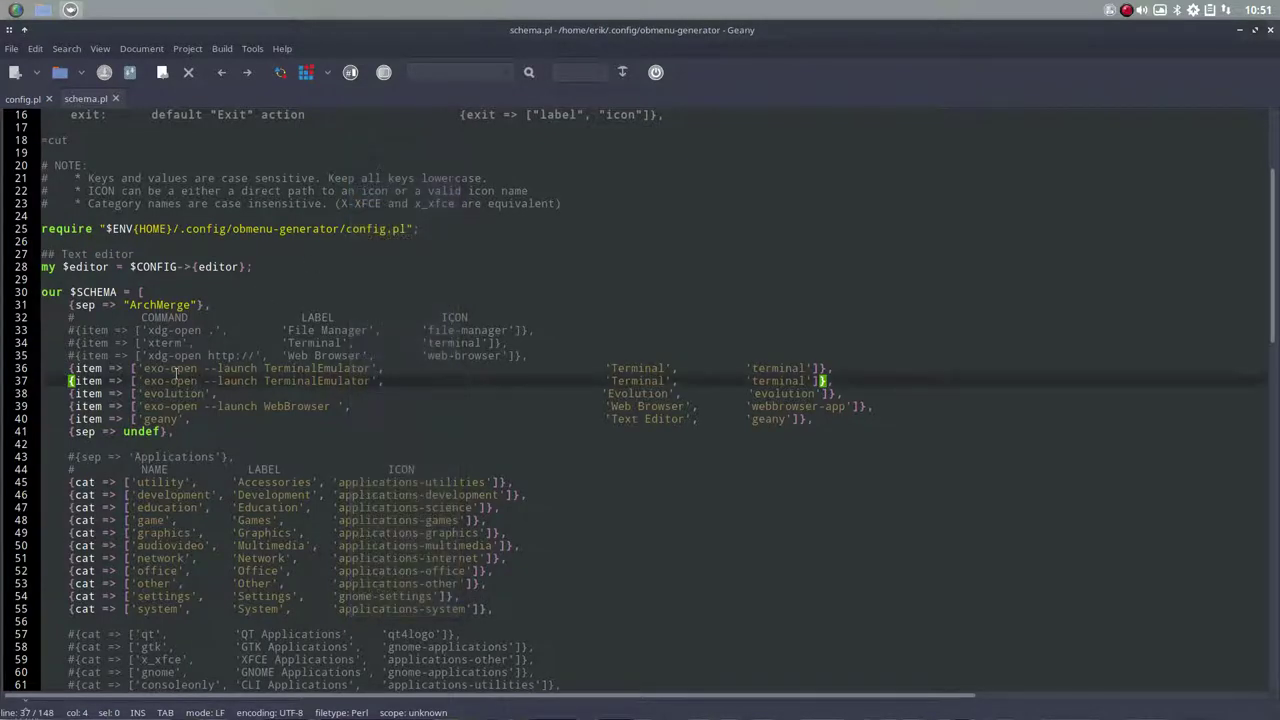
click(175, 330)
click(459, 318)
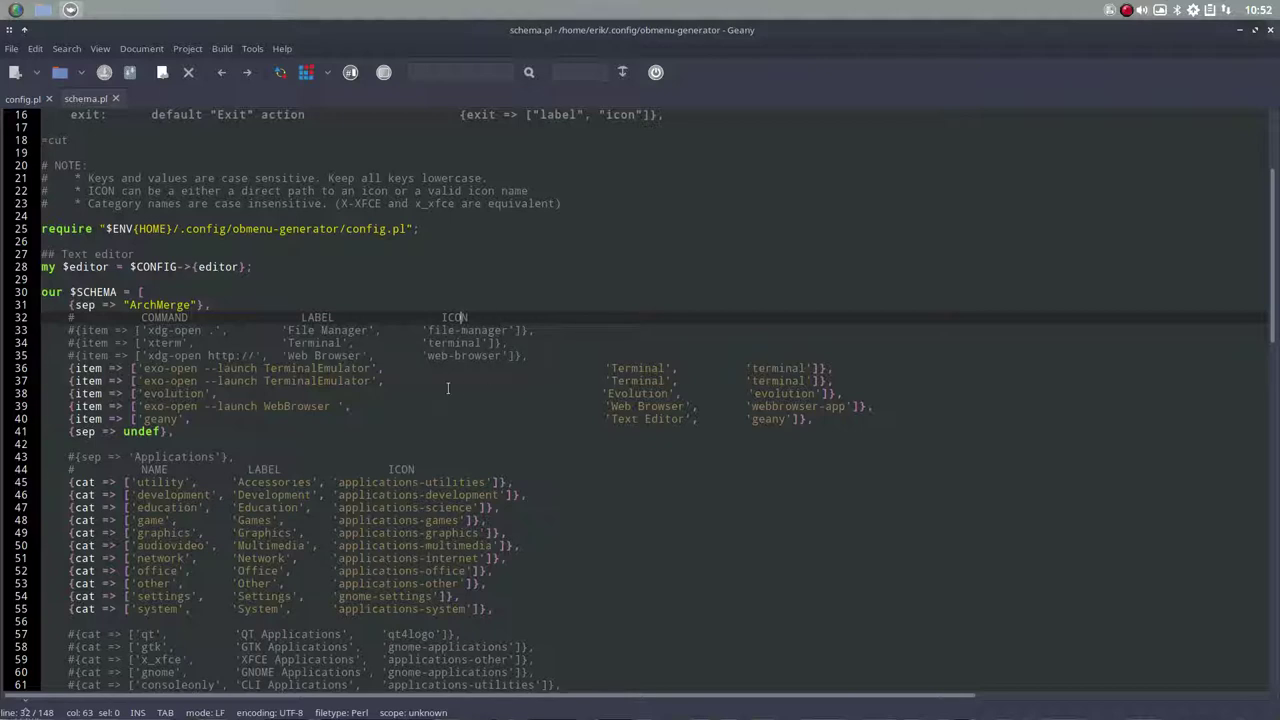
Step: Navigate the file manager from File System through usr and share to the icons folder
click(43, 10)
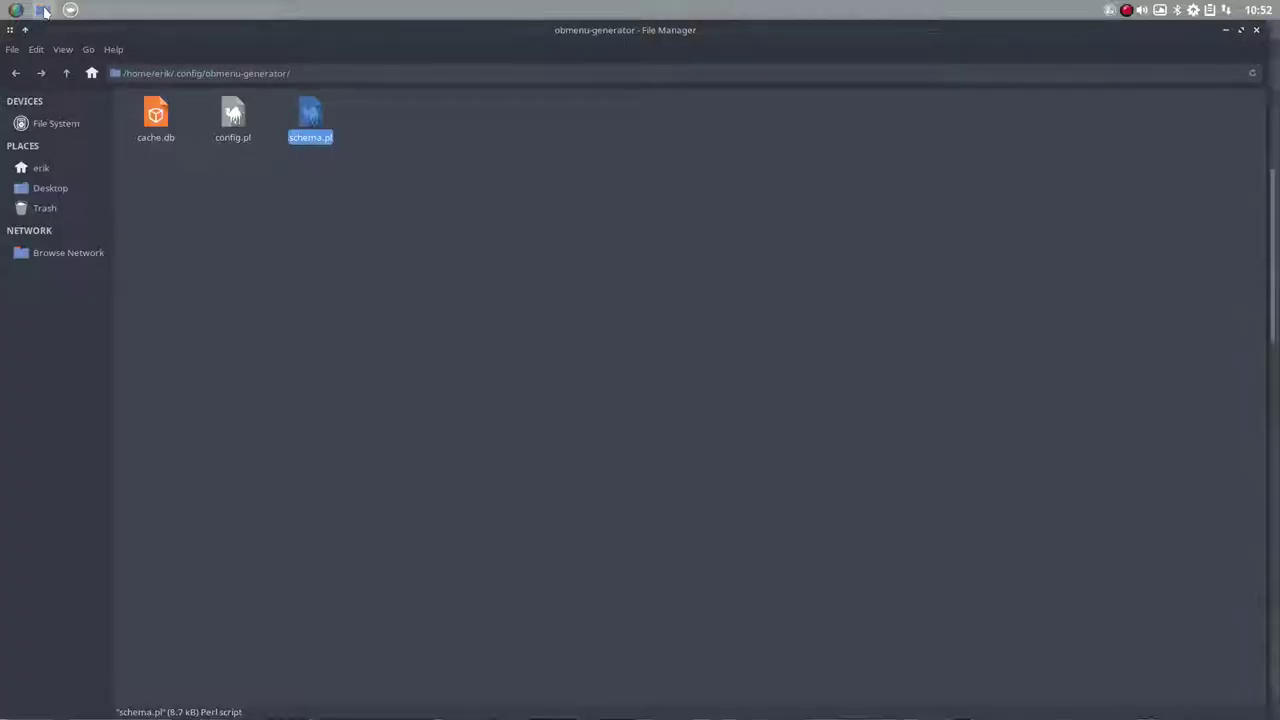
click(50, 125)
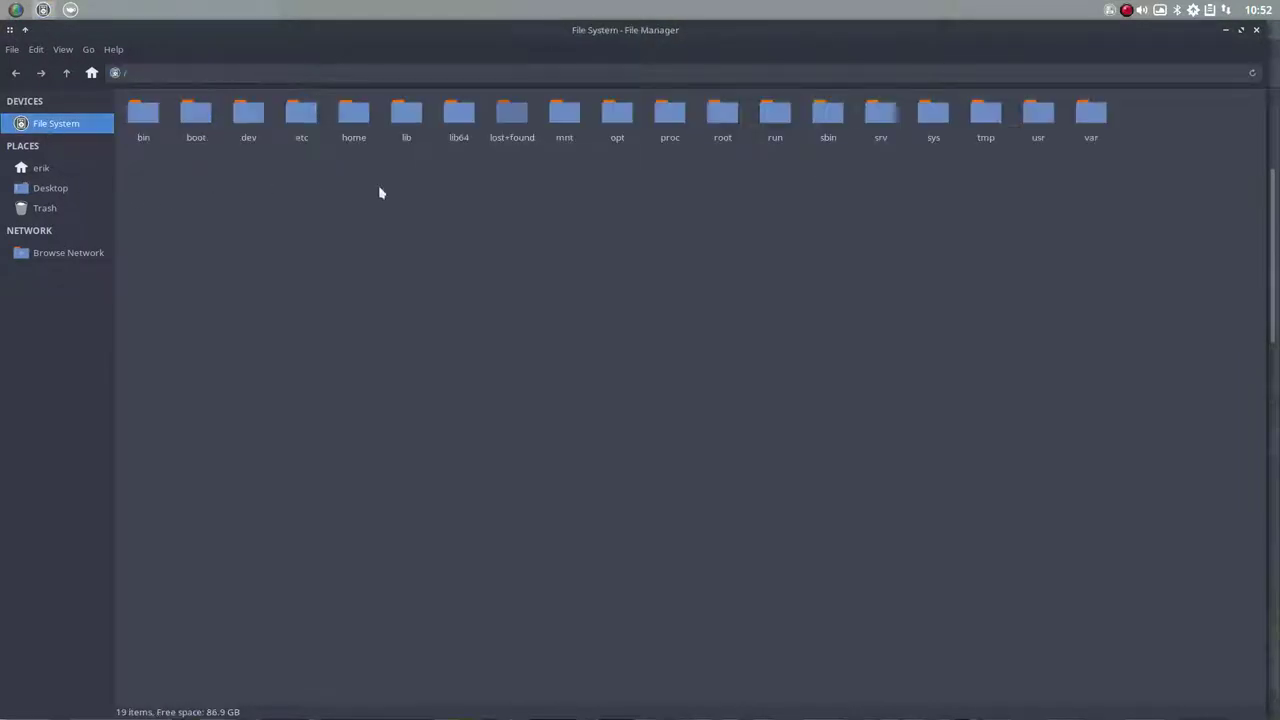
double_click(1037, 113)
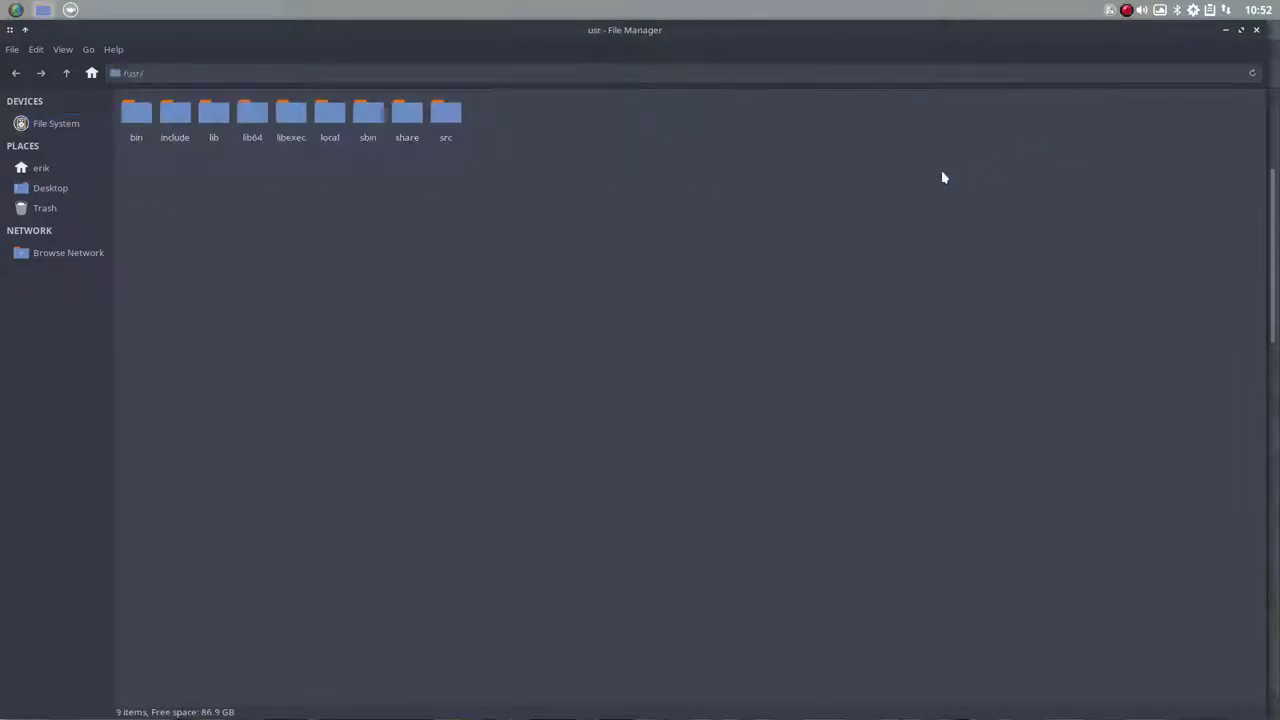
double_click(406, 113)
text(icons)
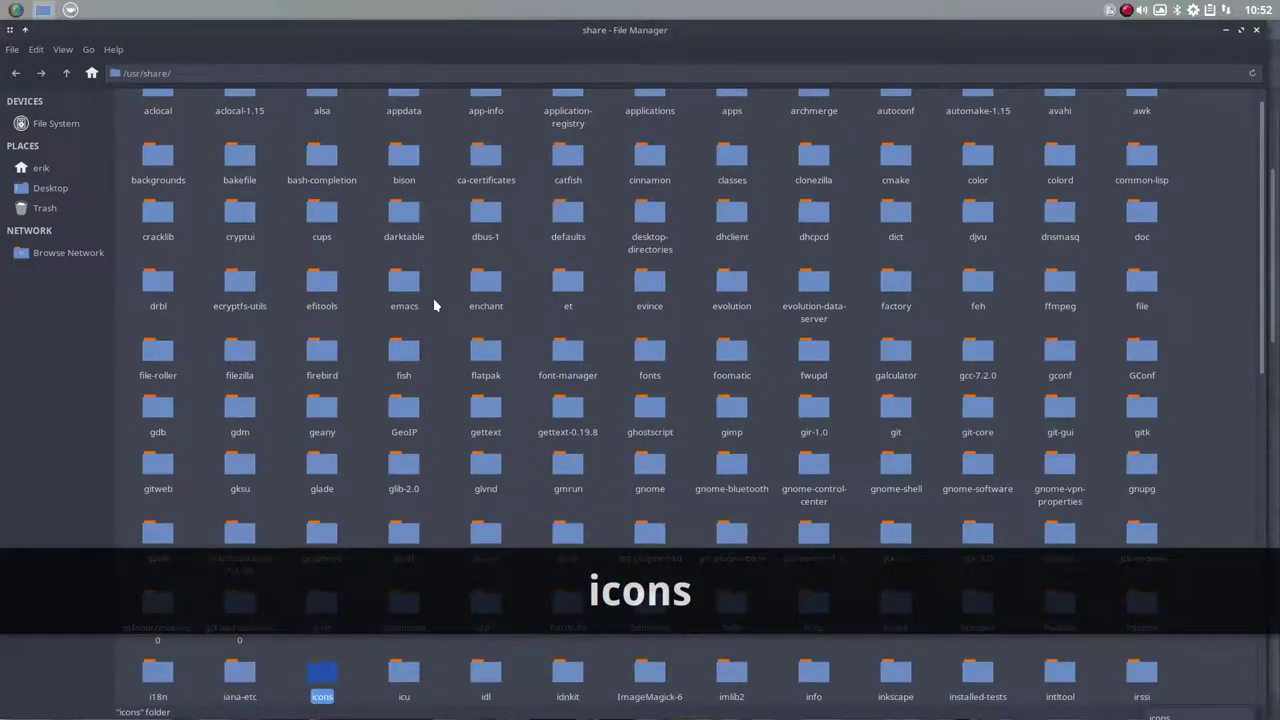
key(Return)
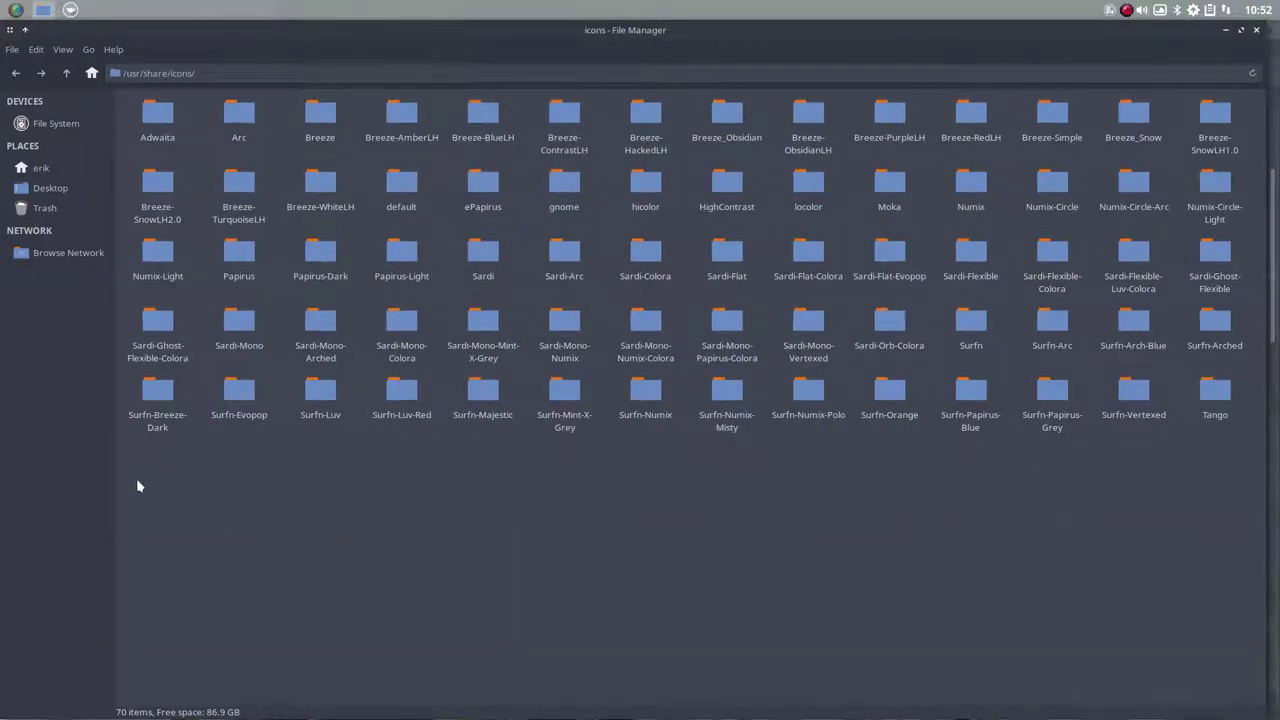
Step: Browse the 70 icon theme folders, picking out Numix-Circle and Papirus
drag(138, 483, 1262, 96)
click(913, 490)
click(1051, 189)
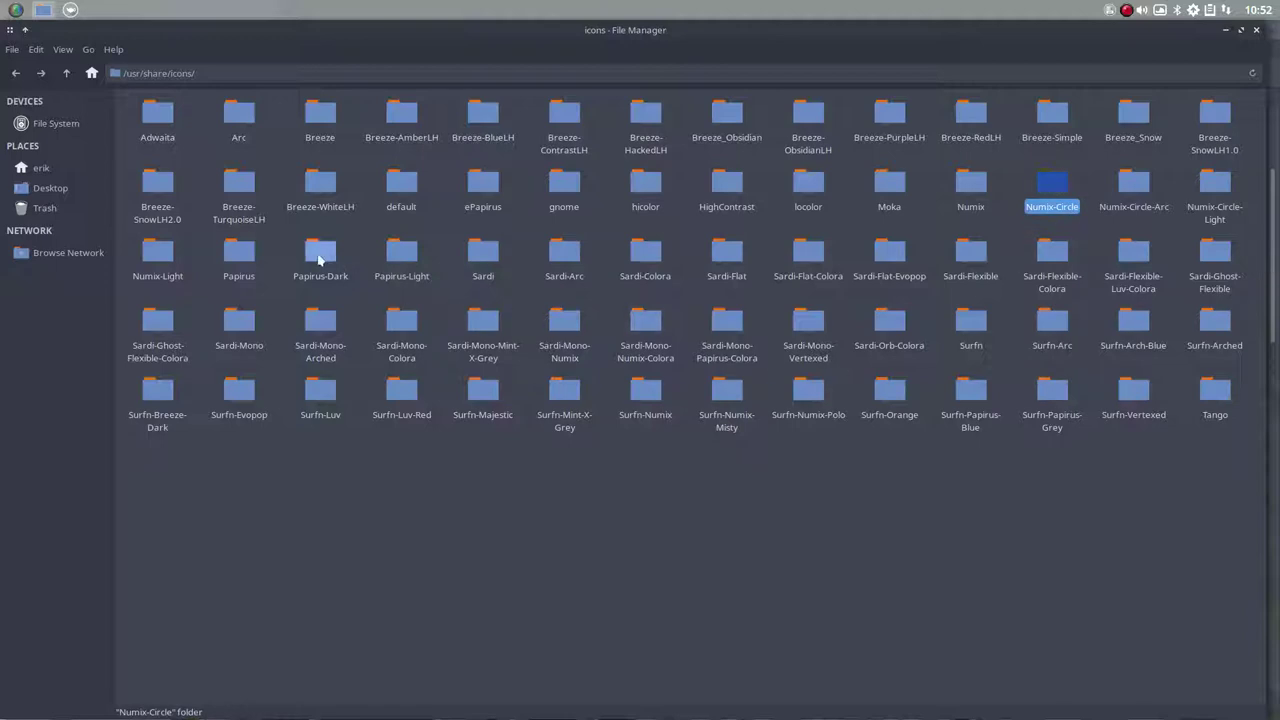
click(239, 259)
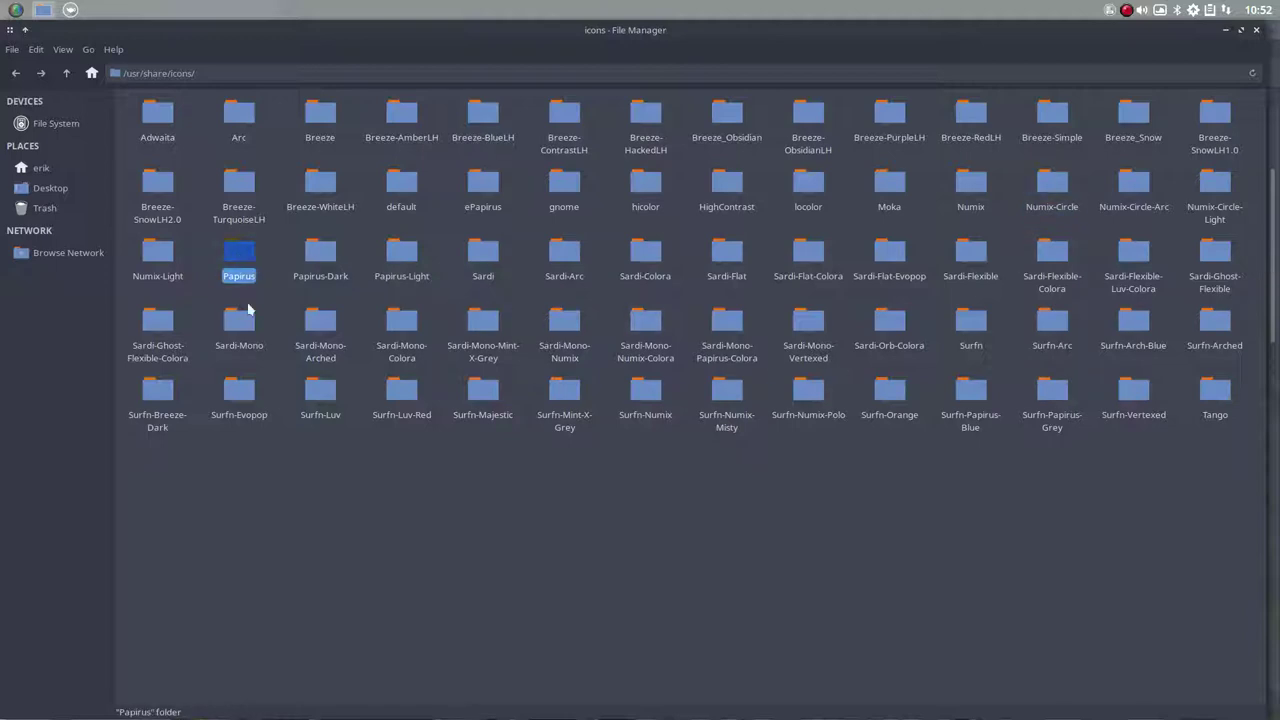
Step: Open Sardi/scalable/apps and jump to the evolution-calendar.svg icon
double_click(484, 255)
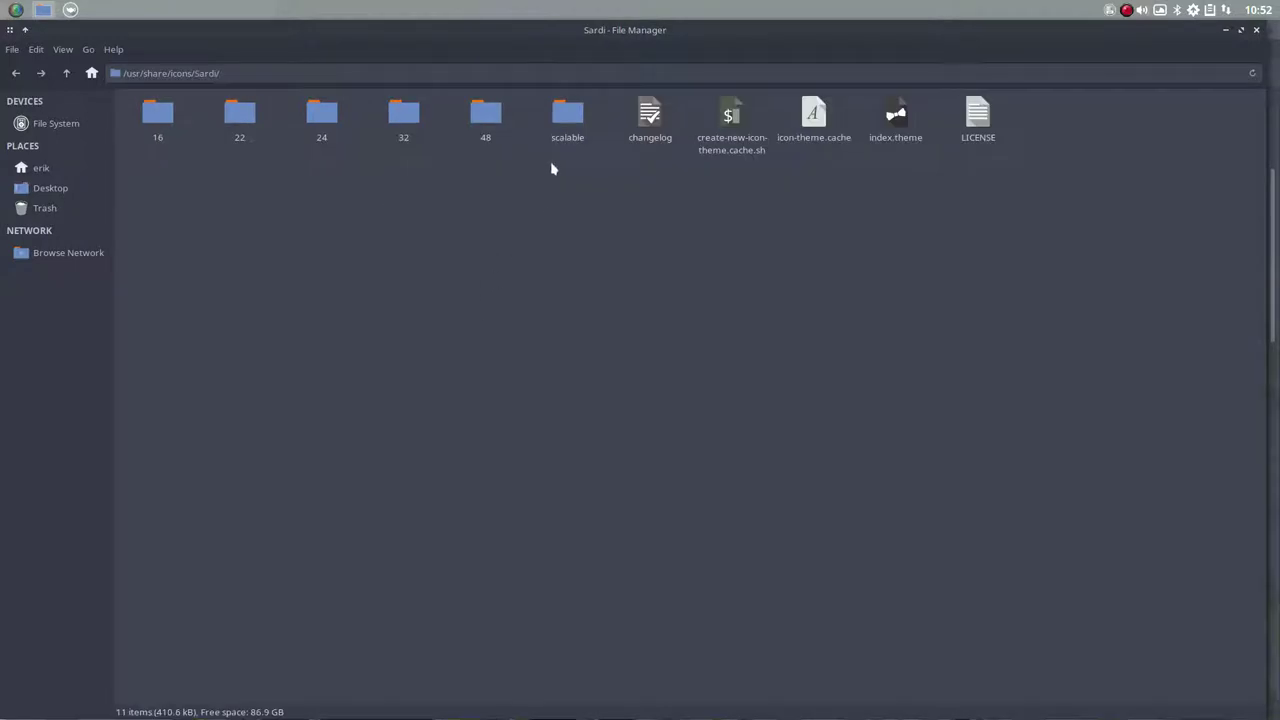
double_click(568, 114)
double_click(279, 121)
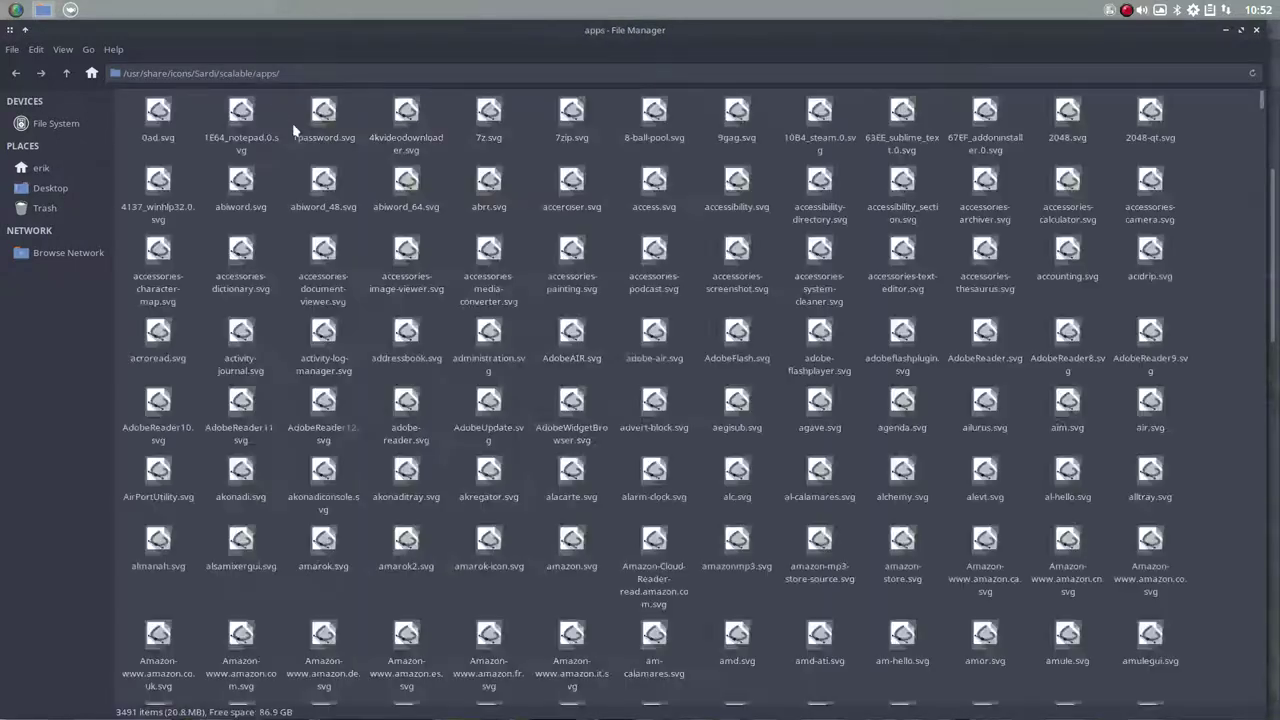
text(evolution)
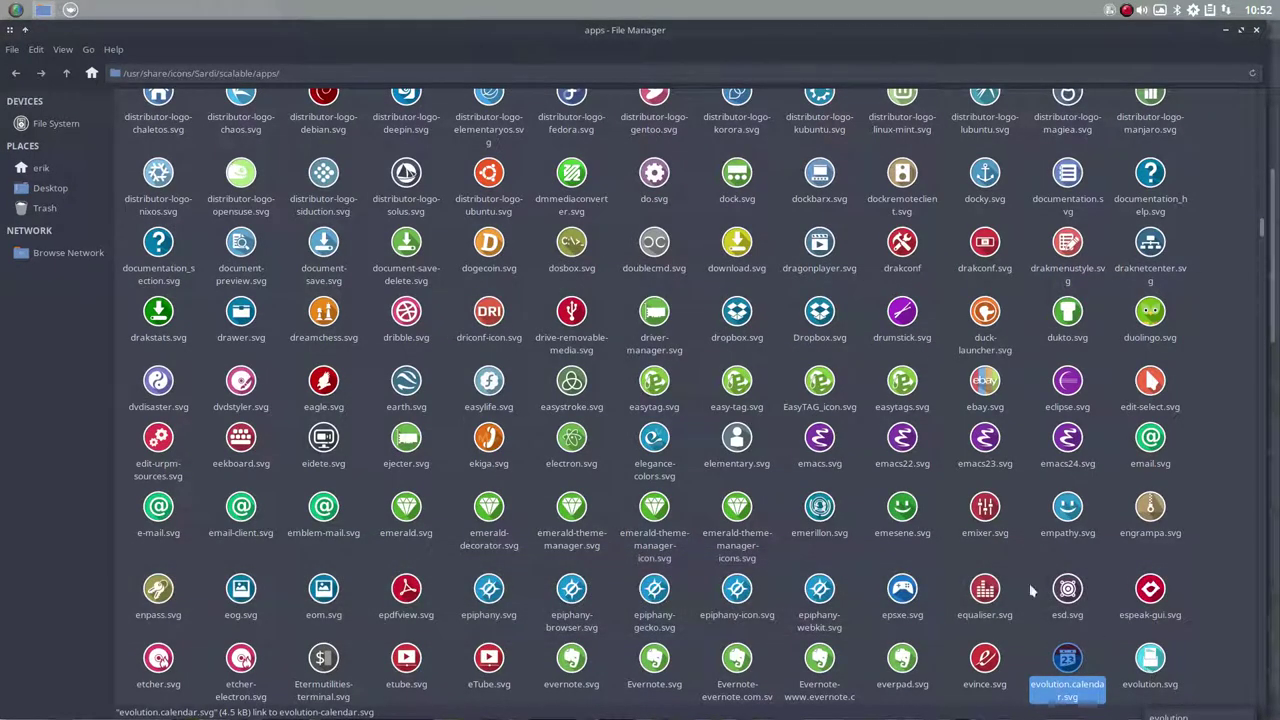
key(Right)
key(Right)
key(Right)
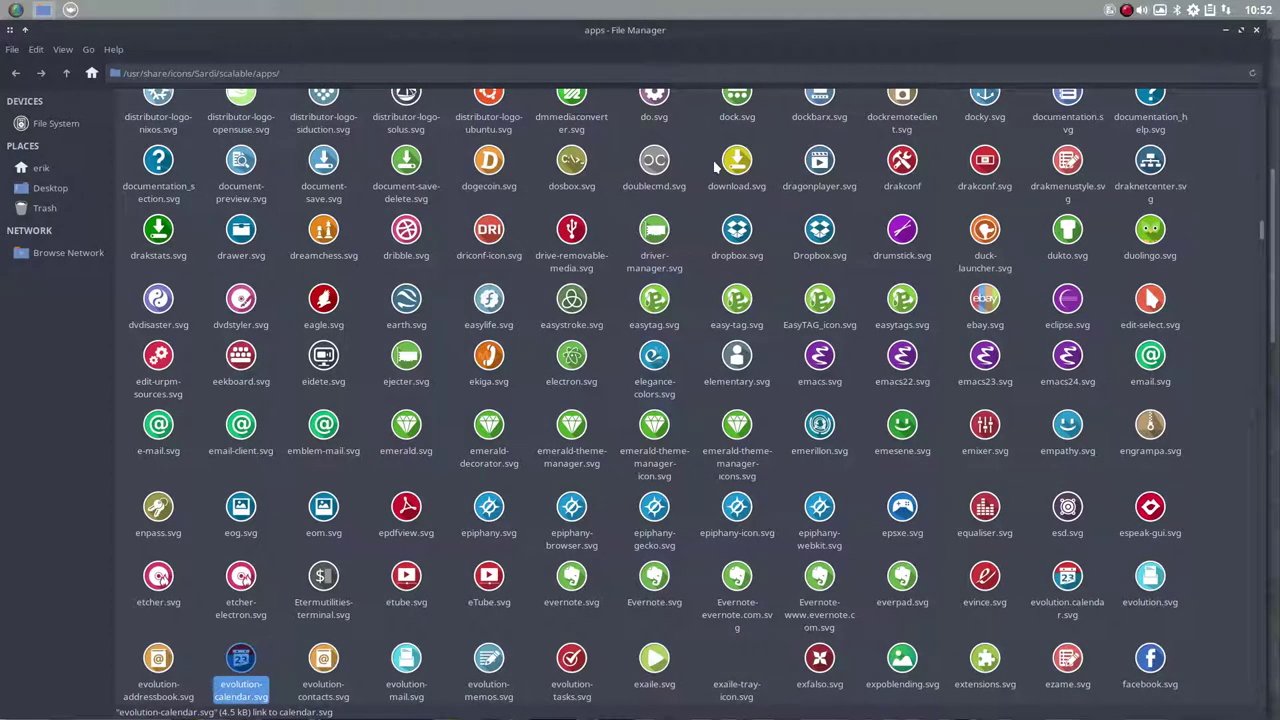
Step: Locate the gimp-symbolic.svg and feedly.svg icons, then close the file manager
text(gimp)
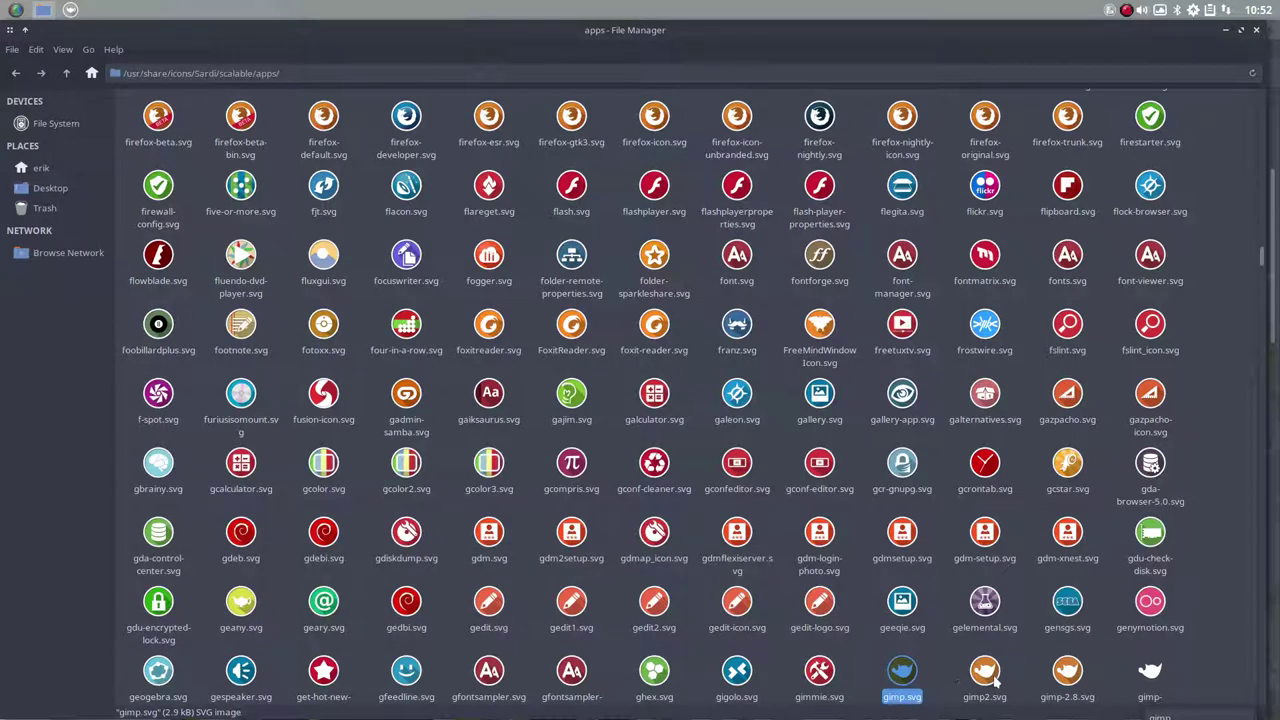
click(1150, 670)
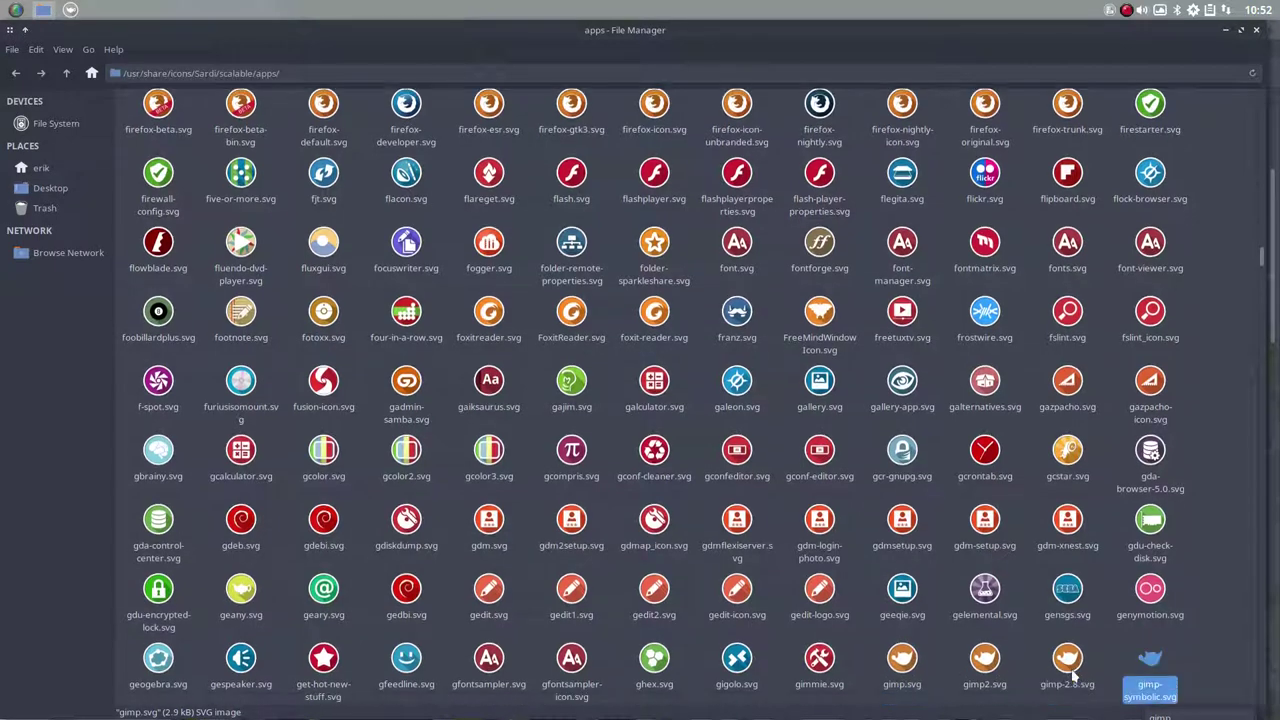
scroll(1100, 670, up, 4)
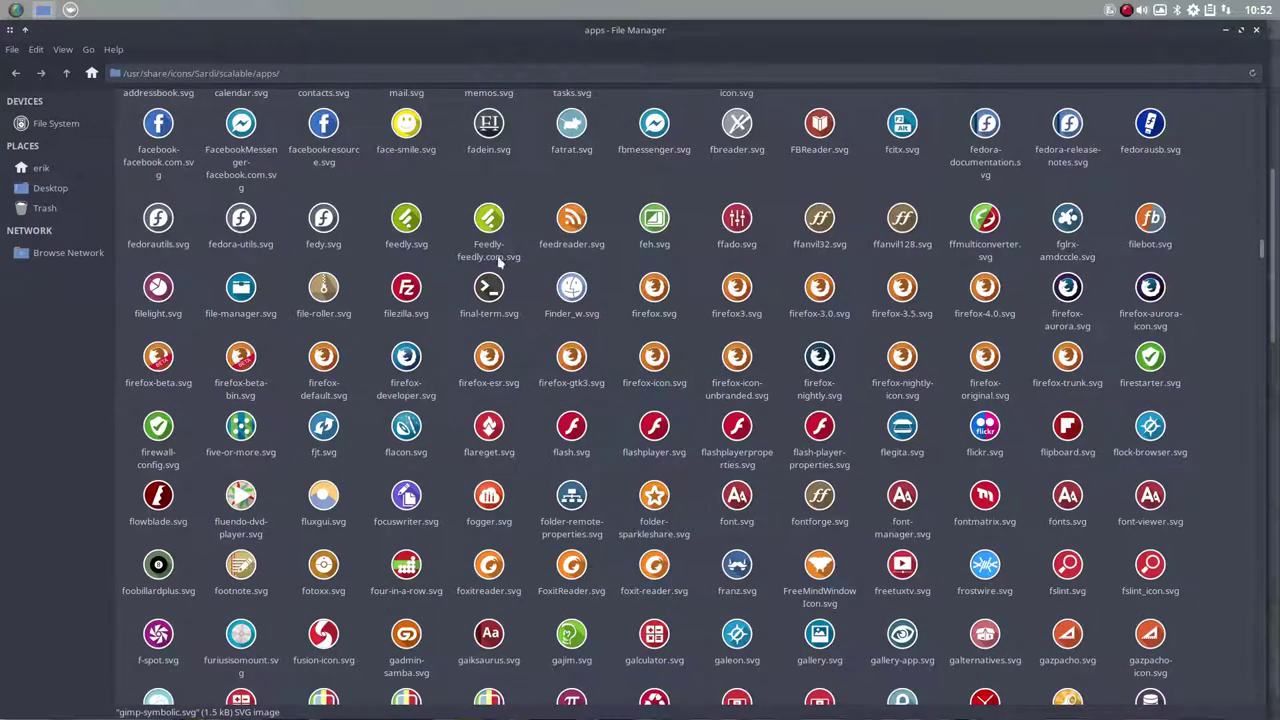
click(406, 222)
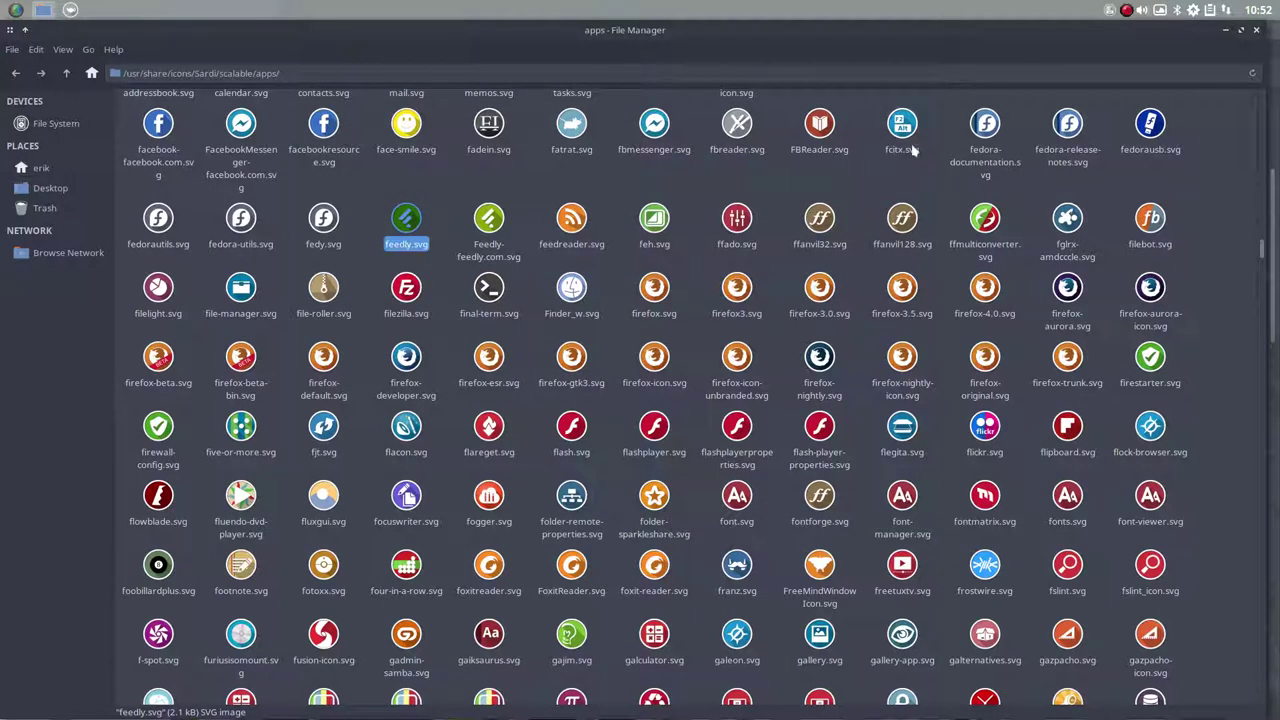
click(1256, 30)
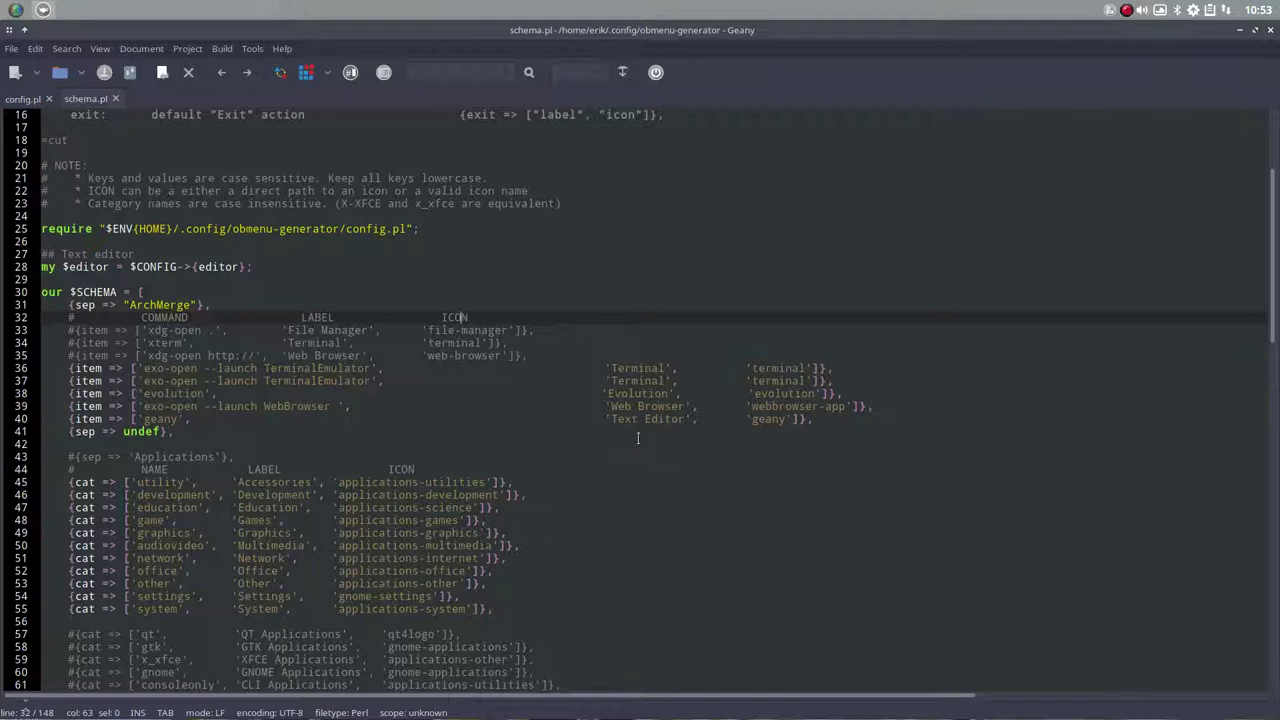
Step: Undo the Evolution edits to restore the exo-open FileManager entry on line 37, then save schema.pl
click(455, 403)
key(ctrl+z)
key(ctrl+z)
key(ctrl+z)
key(ctrl+z)
key(ctrl+z)
key(ctrl+z)
key(ctrl+z)
key(ctrl+z)
key(ctrl+z)
key(ctrl+z)
key(ctrl+z)
key(ctrl+z)
key(ctrl+z)
key(ctrl+z)
key(ctrl+z)
key(ctrl+z)
key(ctrl+z)
key(ctrl+z)
key(ctrl+z)
key(ctrl+z)
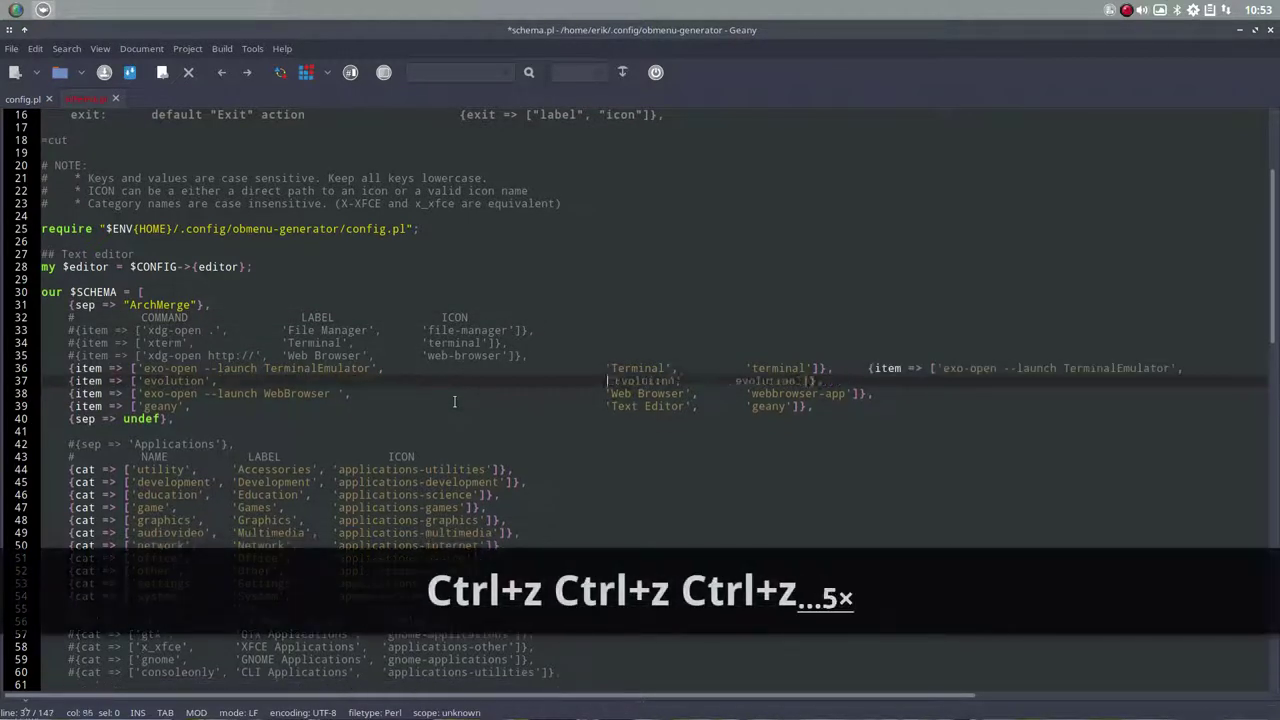
key(ctrl+z)
key(ctrl+z)
key(ctrl+z)
key(ctrl+z)
key(ctrl+z)
key(ctrl+z)
key(ctrl+z)
key(ctrl+z)
key(ctrl+z)
key(ctrl+z)
key(ctrl+z)
key(ctrl+z)
key(ctrl+z)
key(ctrl+z)
key(ctrl+z)
key(ctrl+z)
key(ctrl+z)
key(ctrl+z)
key(ctrl+z)
key(ctrl+z)
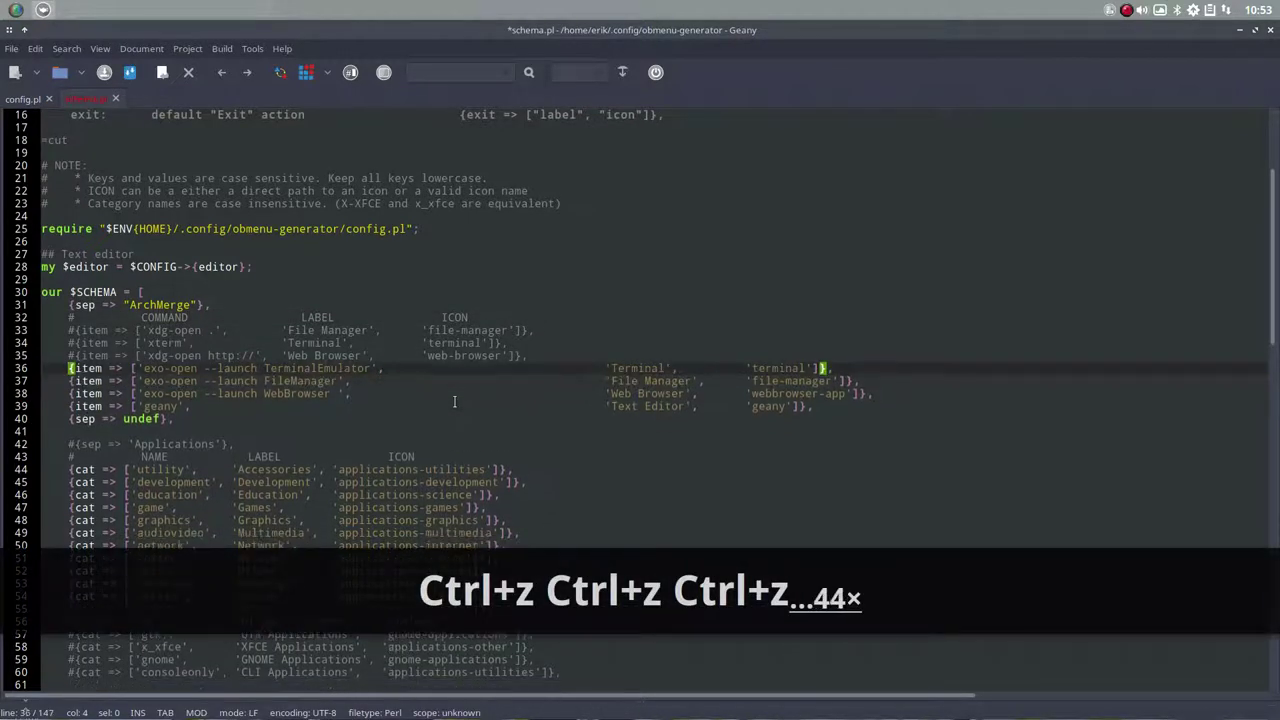
key(ctrl+s)
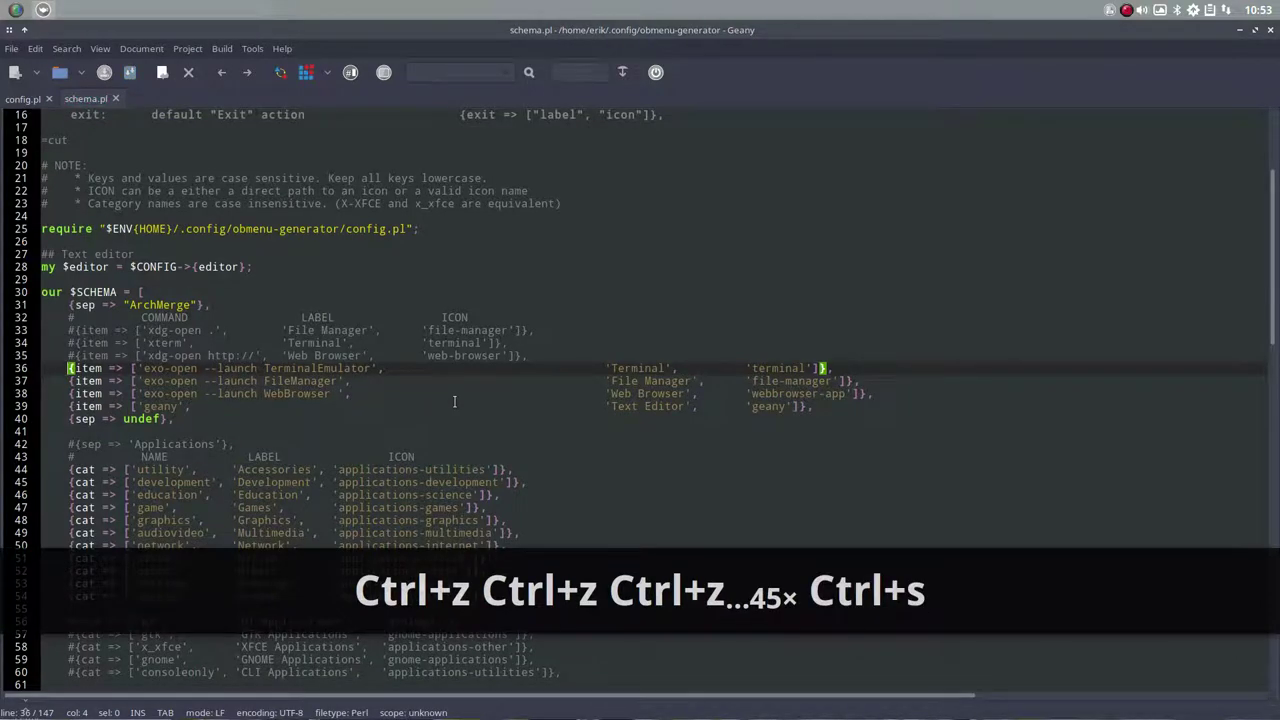
scroll(454, 401, down, 3)
drag(173, 305, 69, 305)
key(super+space)
mouse_move(117, 178)
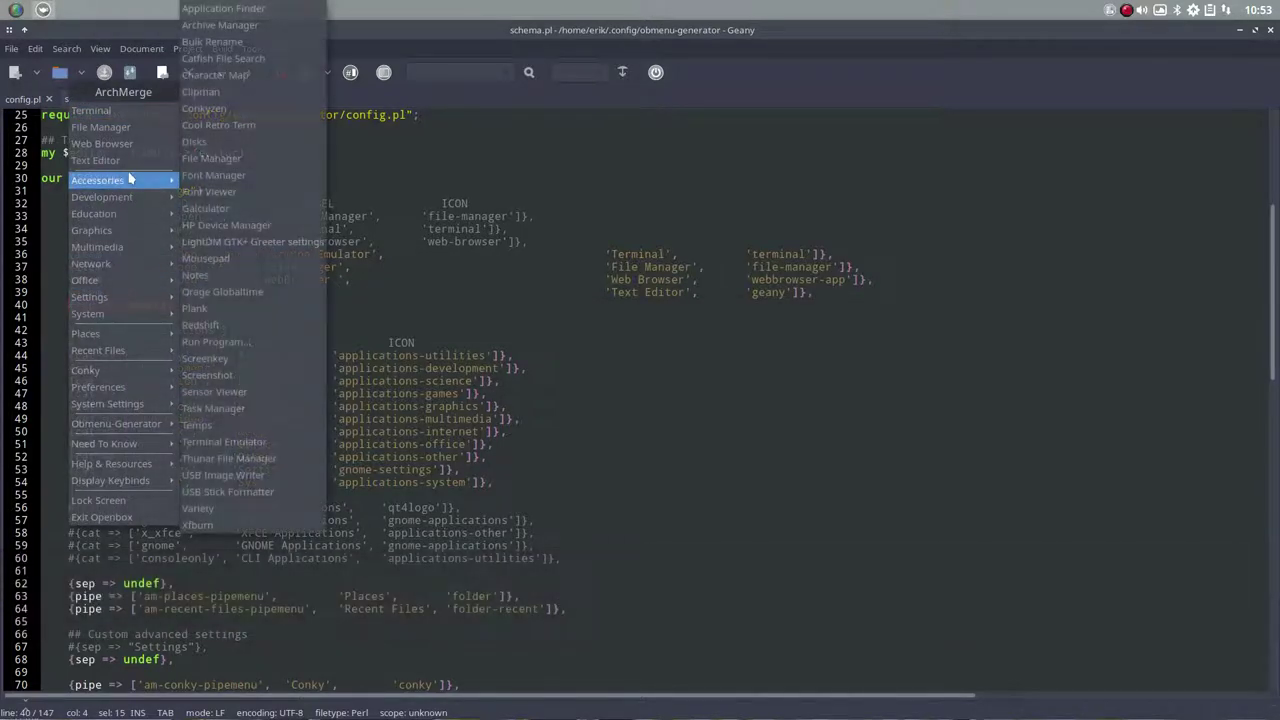
click(446, 292)
scroll(222, 373, down, 1)
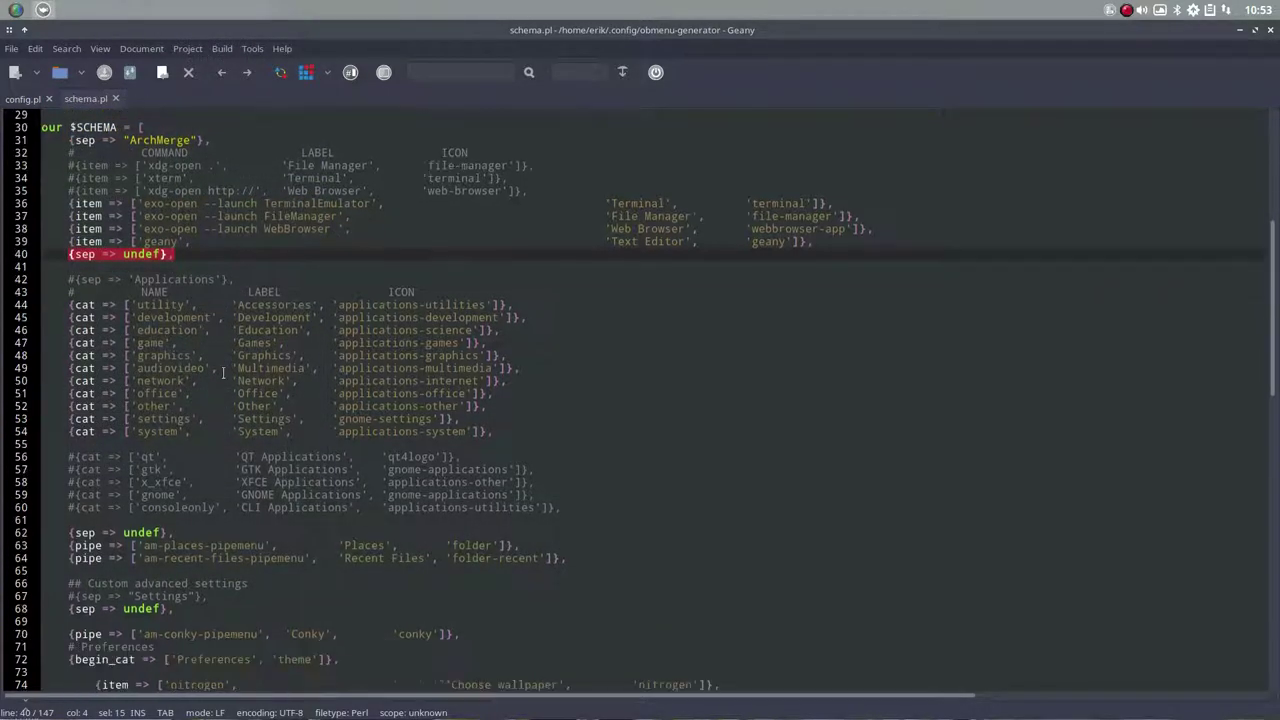
key(super+space)
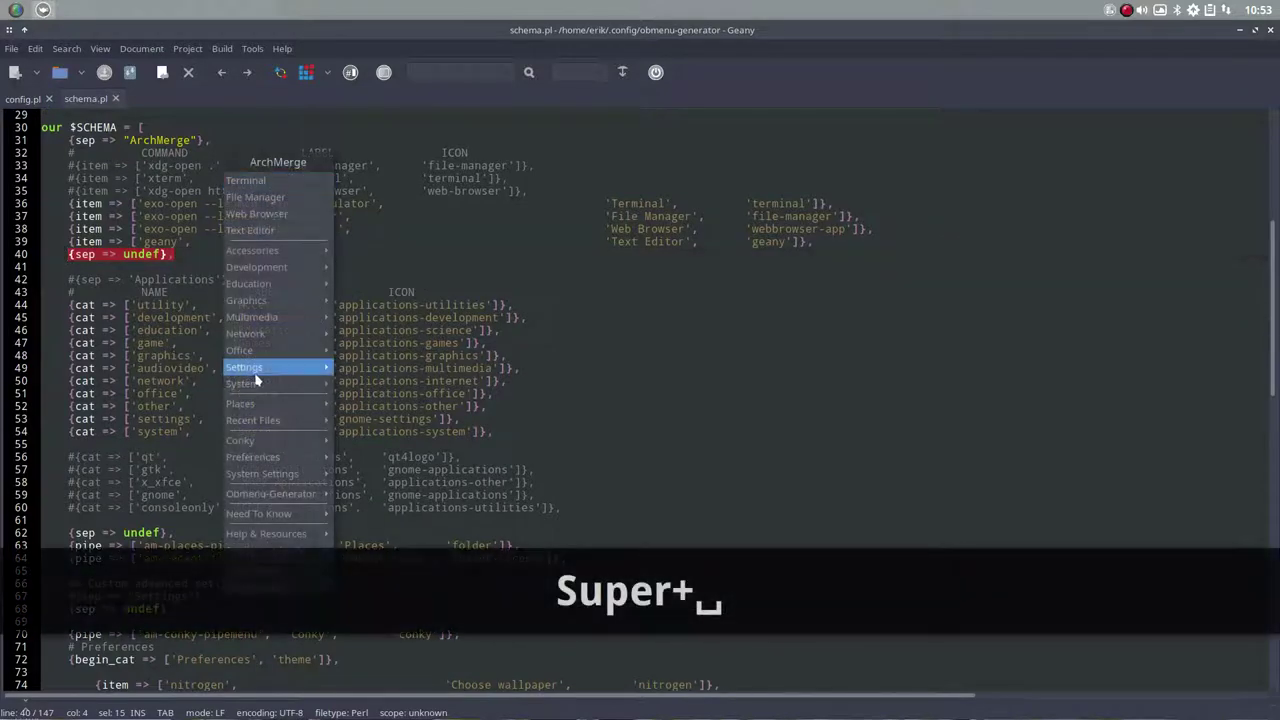
mouse_move(295, 260)
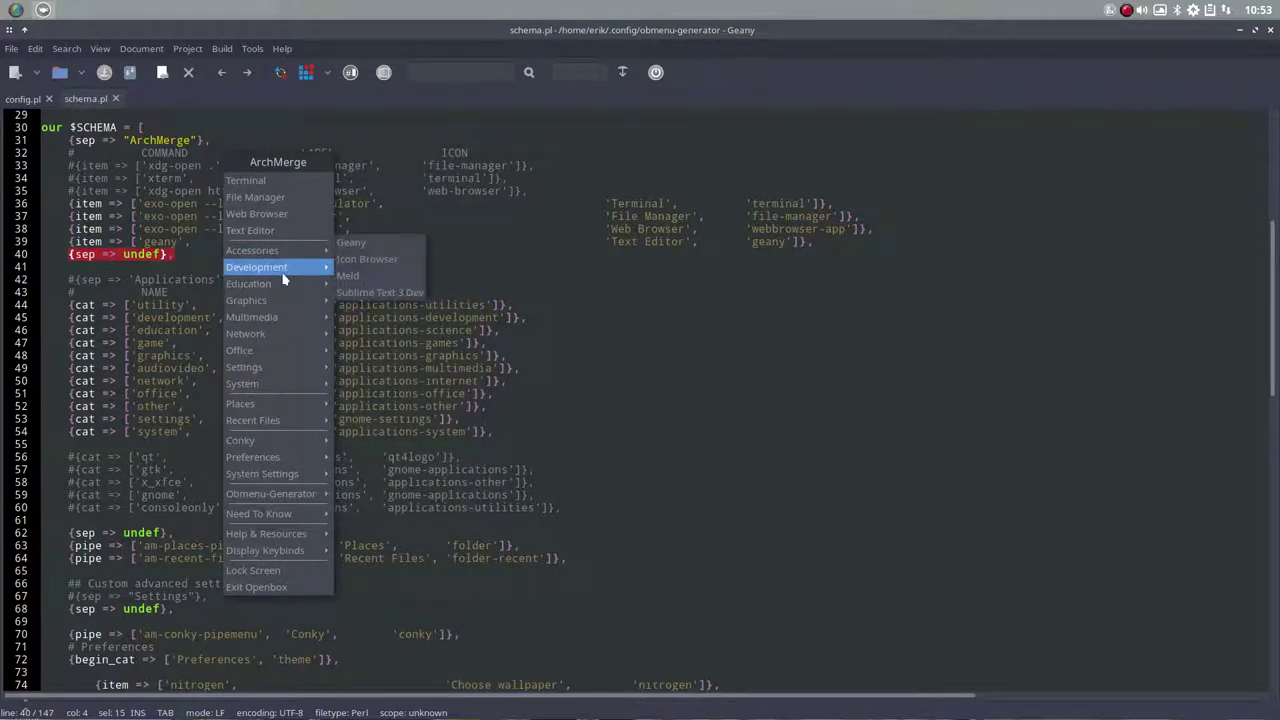
click(411, 421)
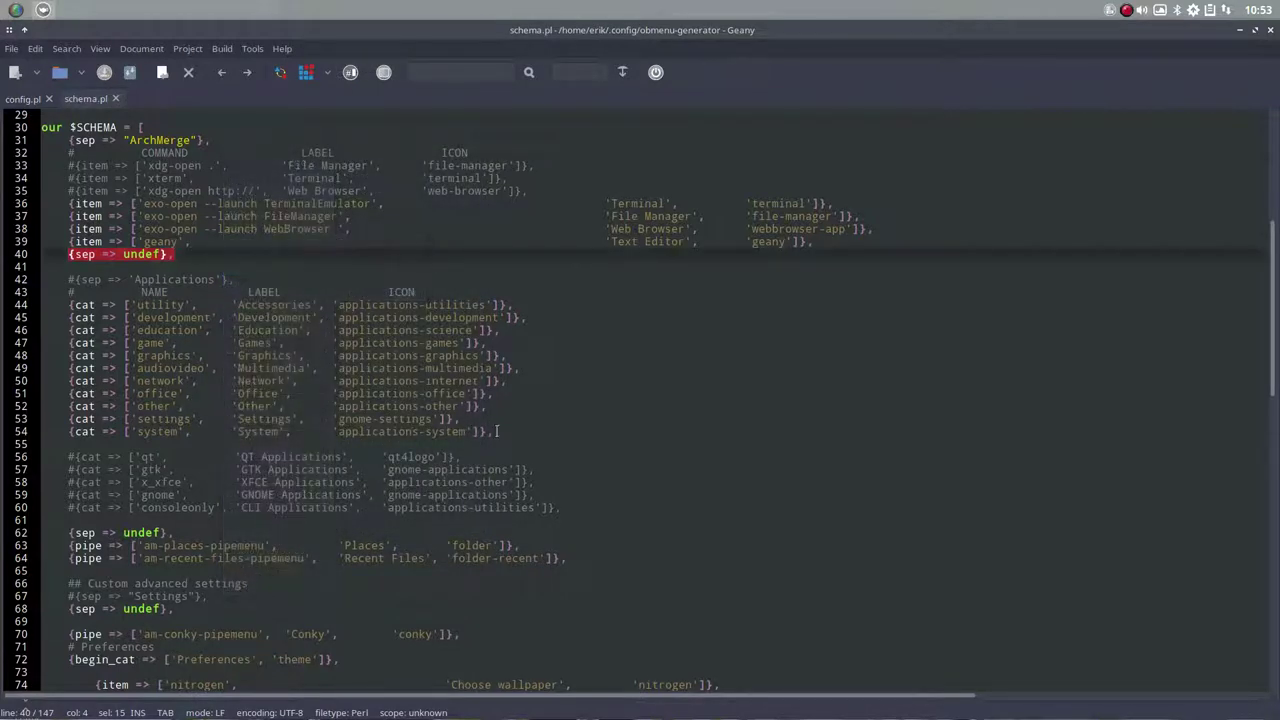
drag(498, 430, 16, 305)
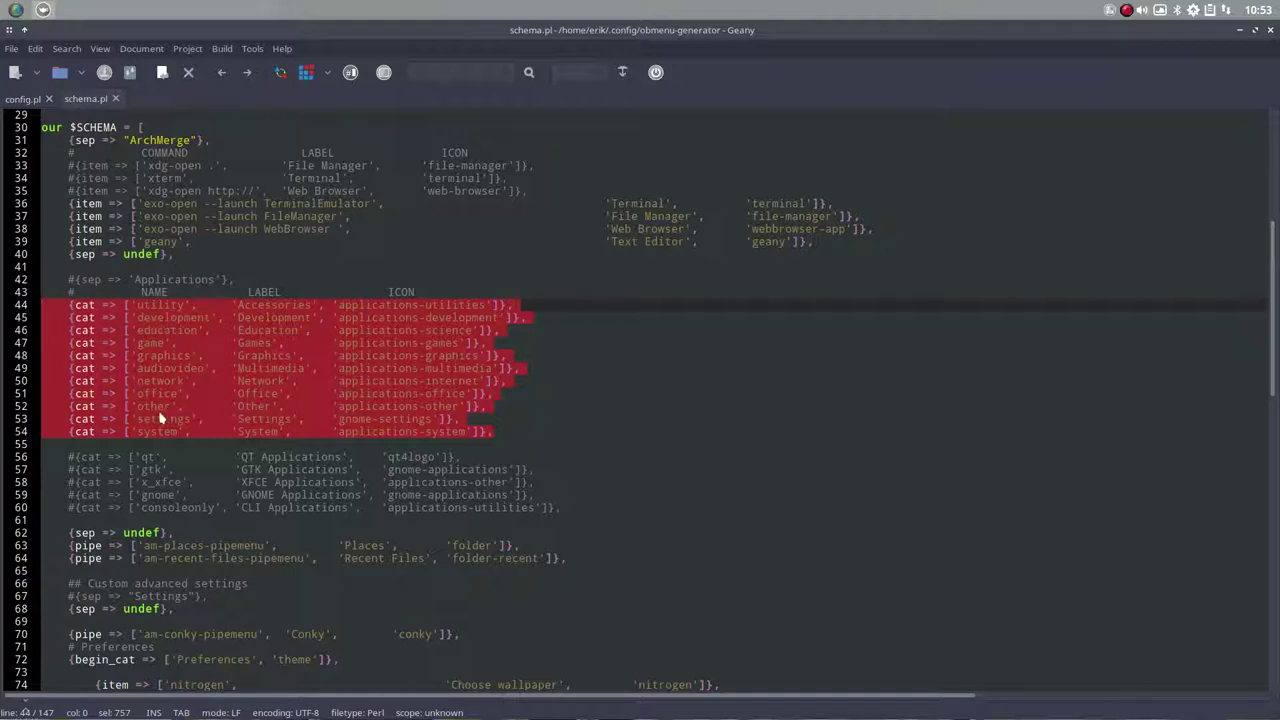
scroll(170, 426, down, 5)
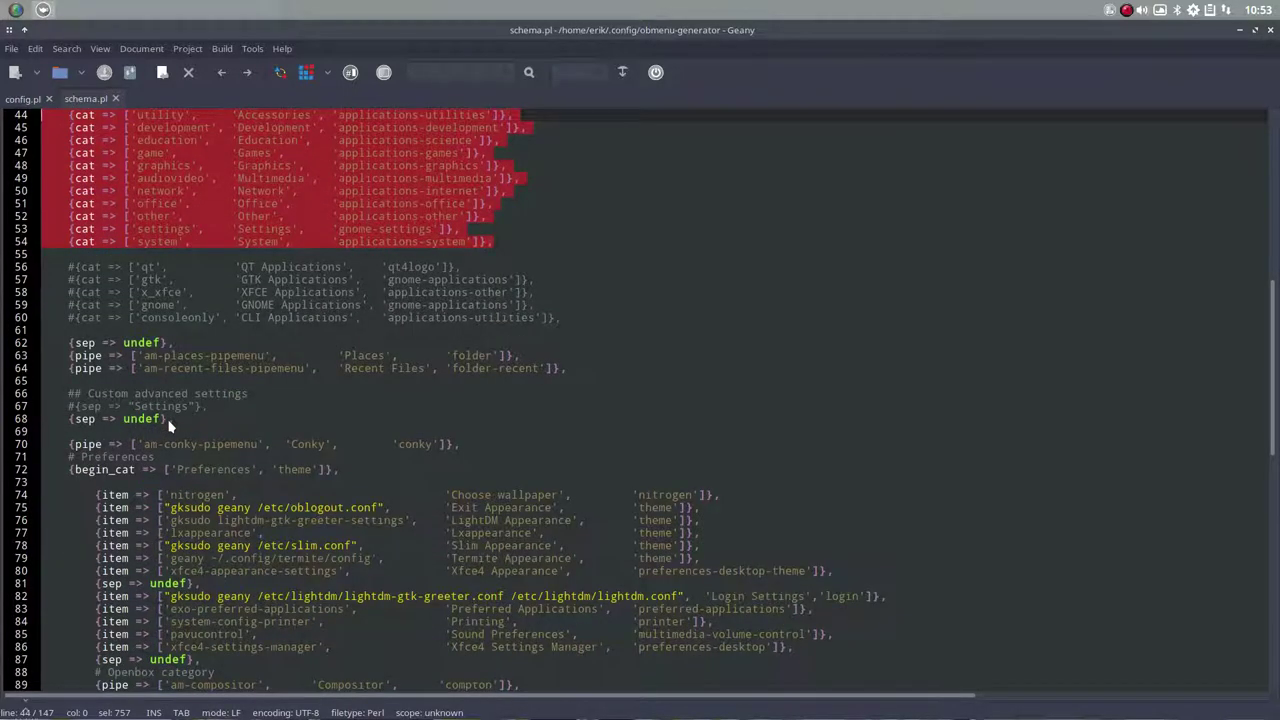
scroll(170, 426, down, 1)
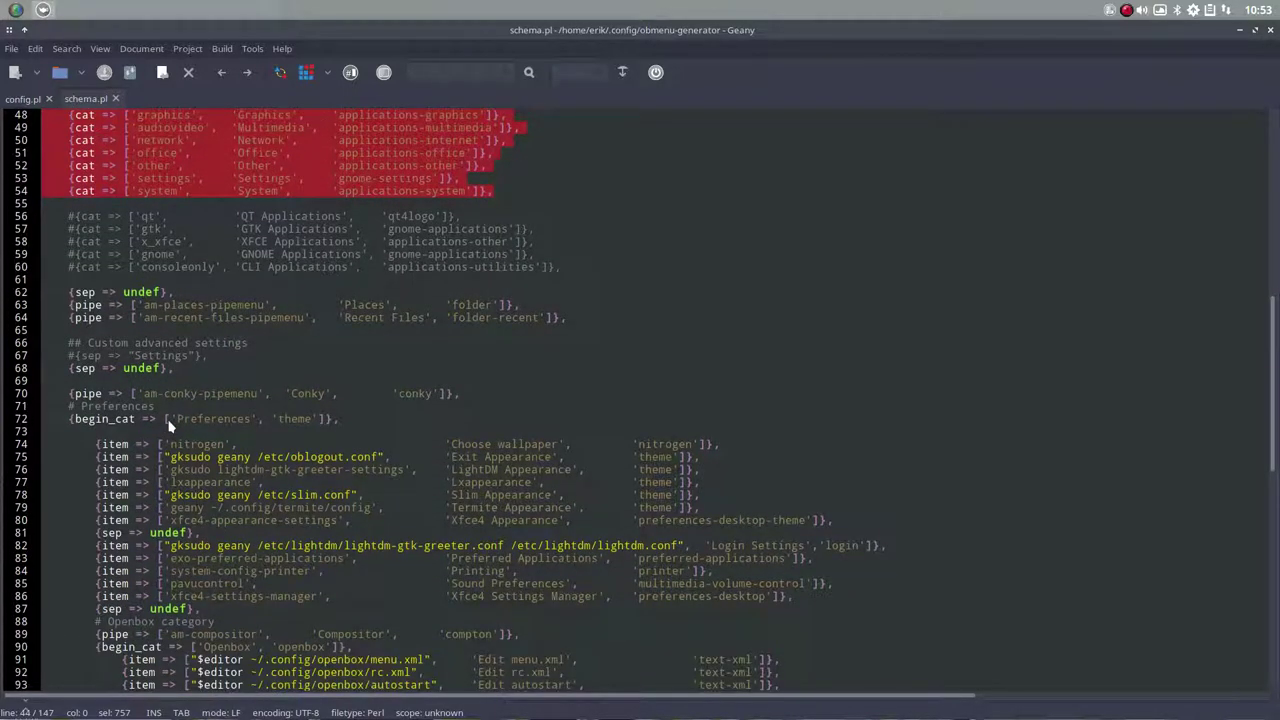
click(172, 305)
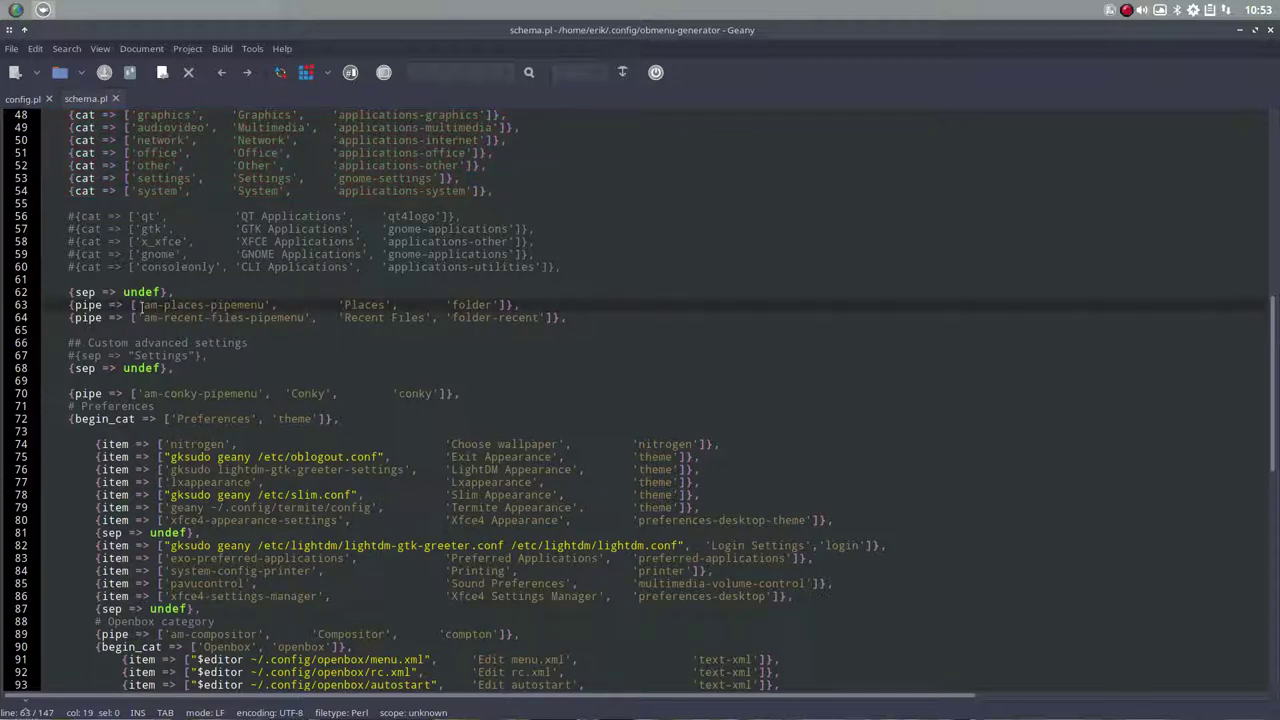
drag(144, 305, 152, 305)
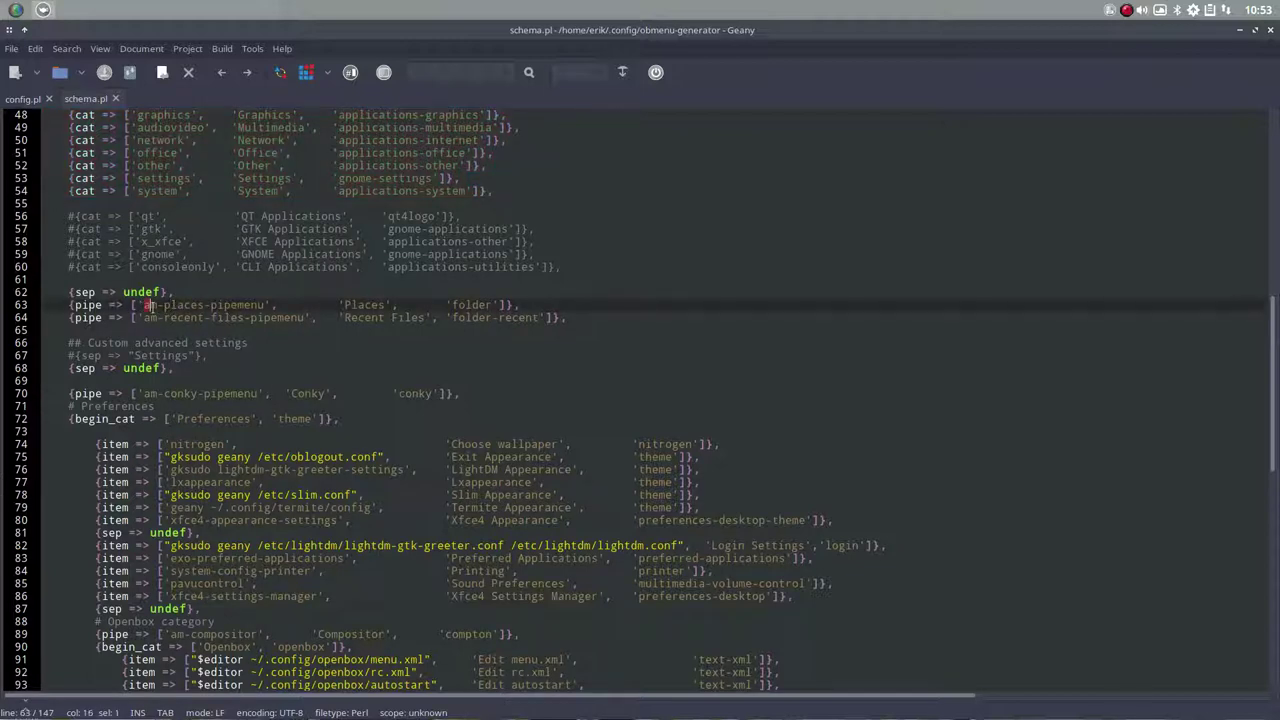
click(237, 305)
key(super+space)
mouse_move(375, 358)
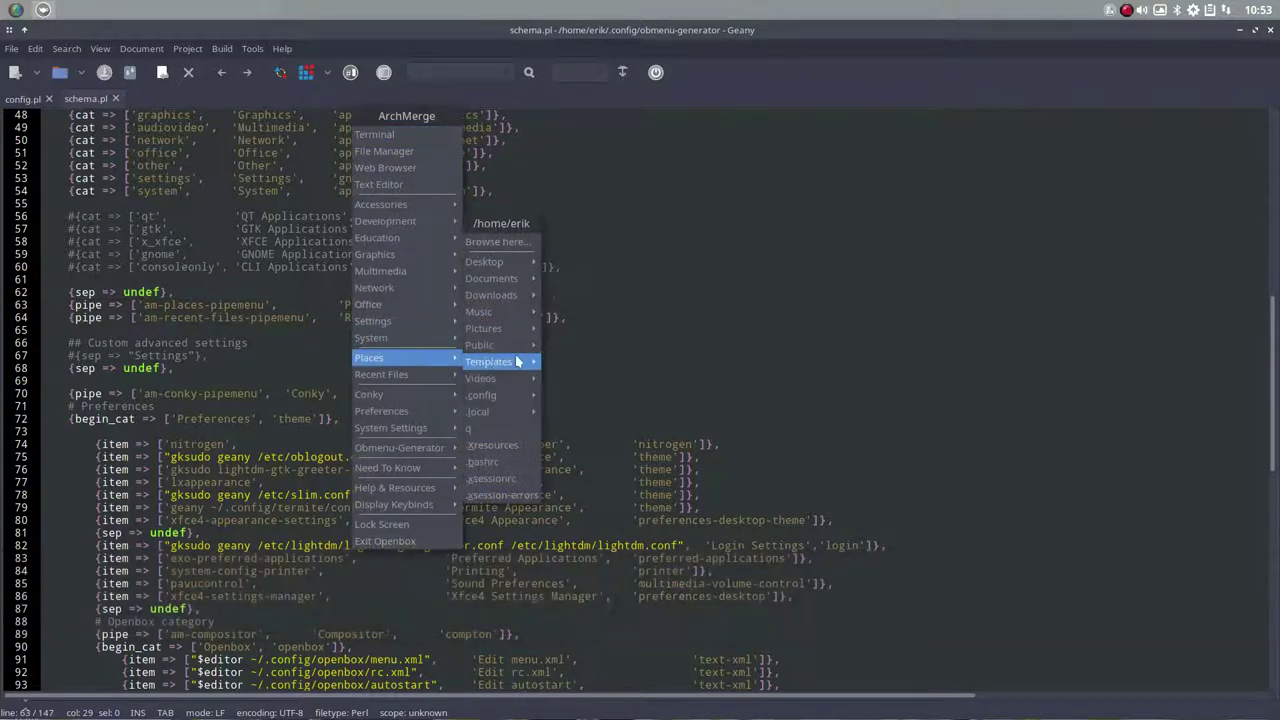
mouse_move(520, 329)
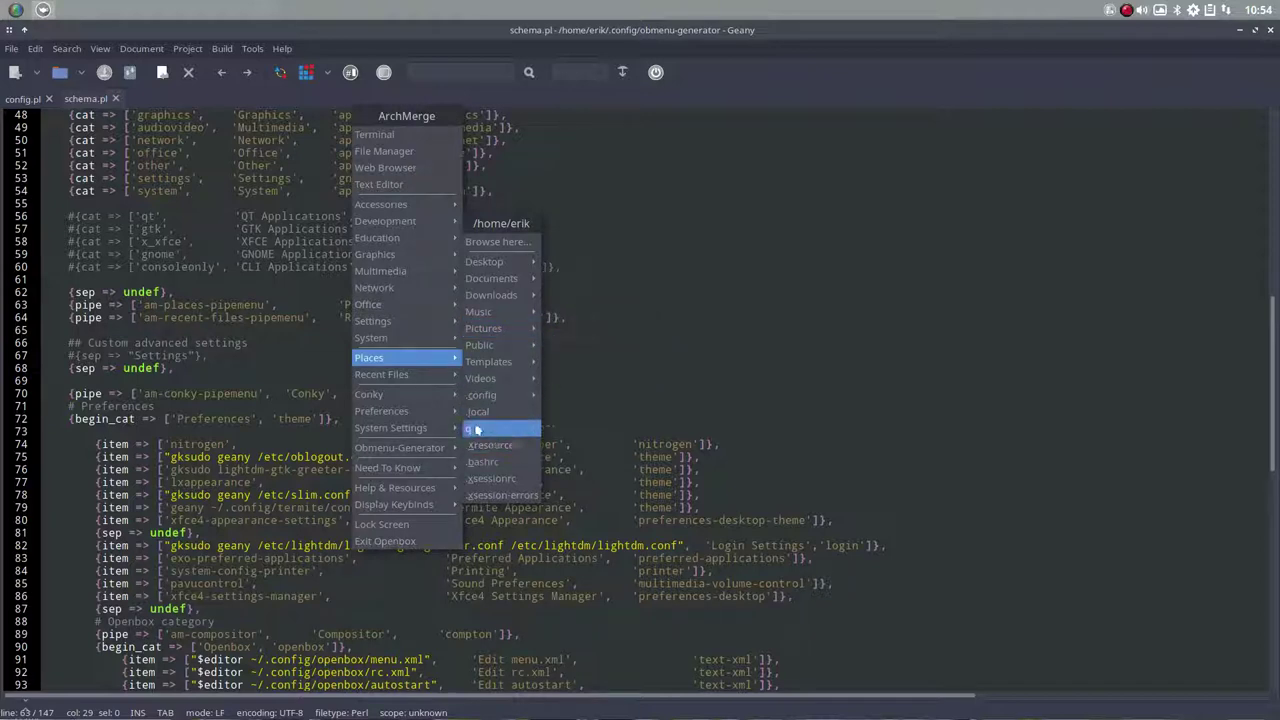
mouse_move(414, 377)
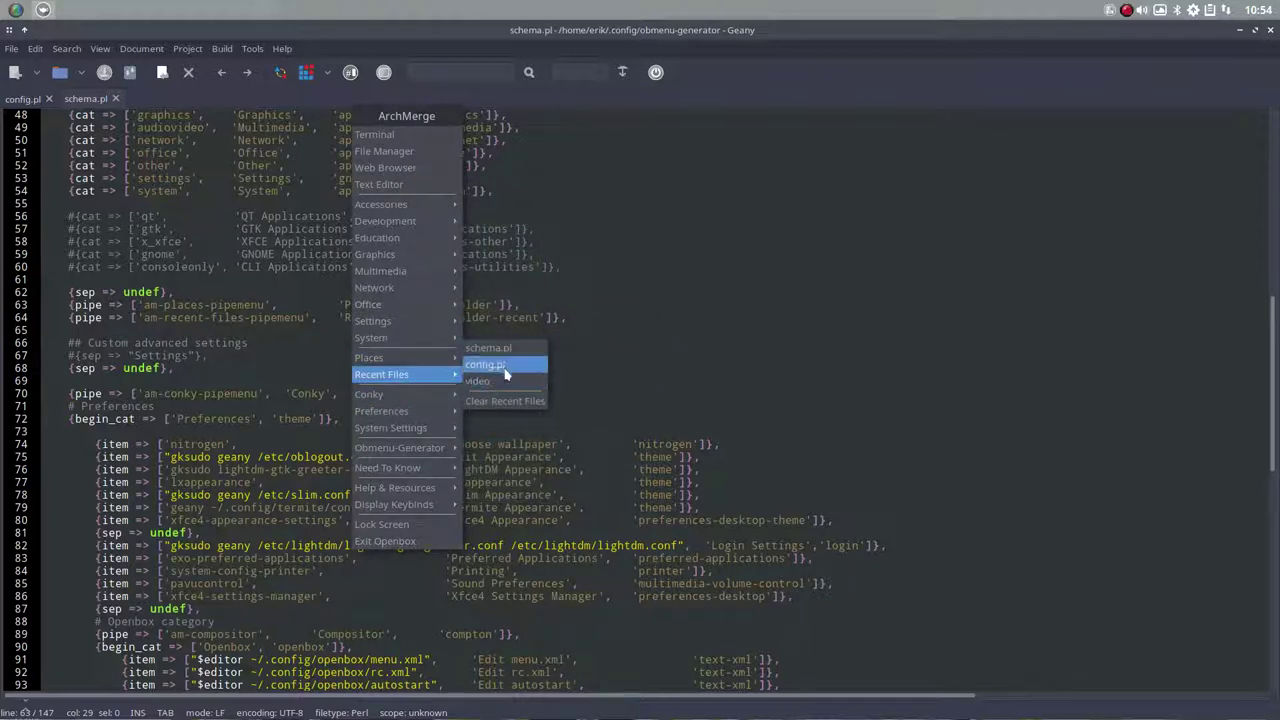
click(660, 378)
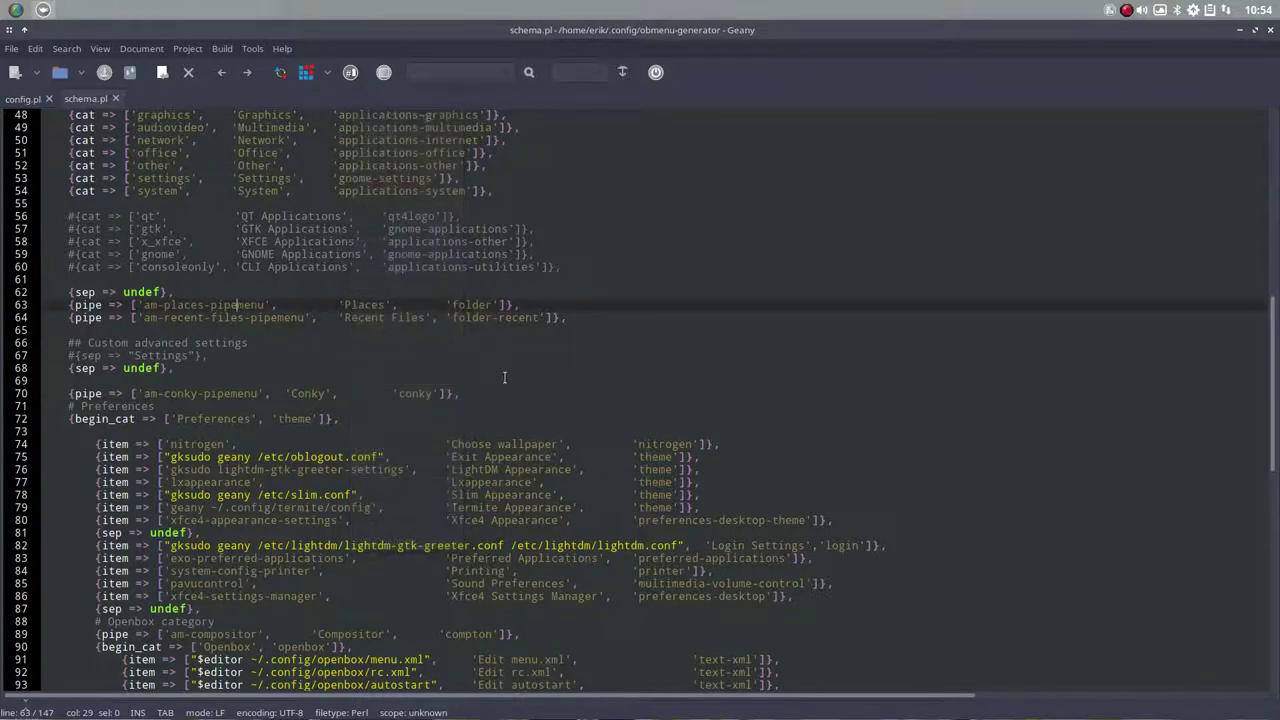
double_click(362, 305)
double_click(362, 318)
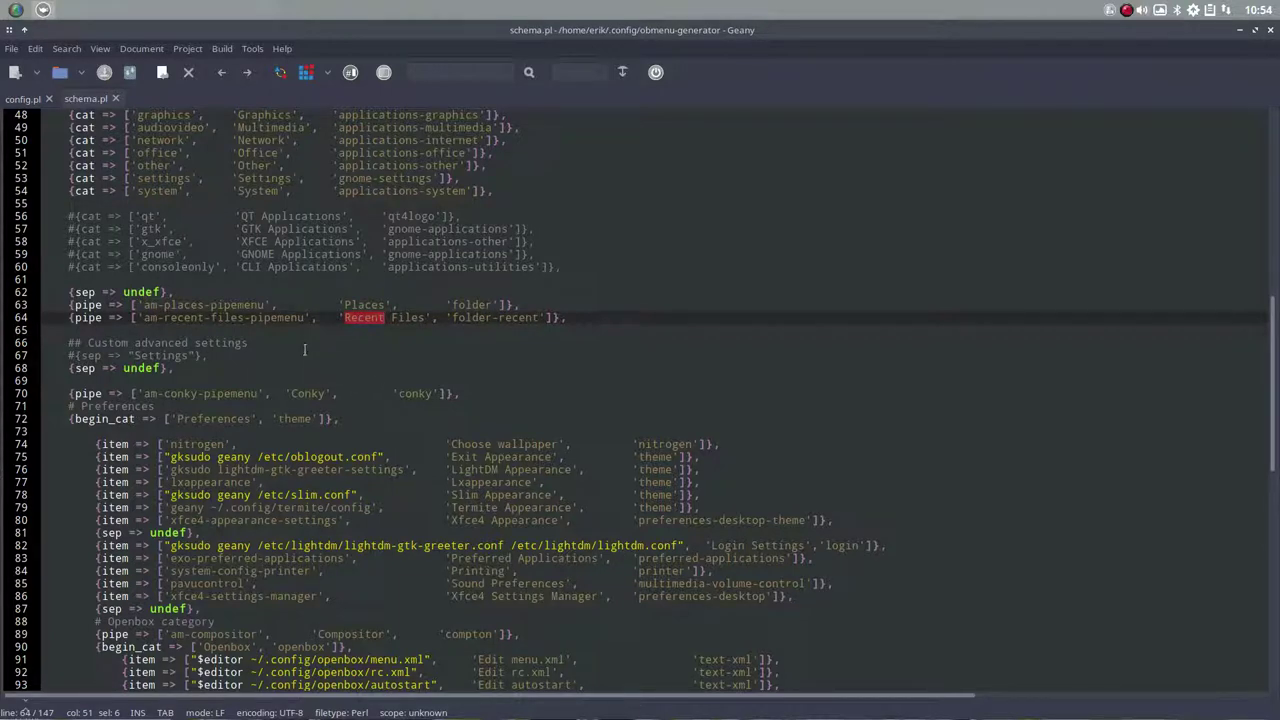
drag(316, 318, 157, 318)
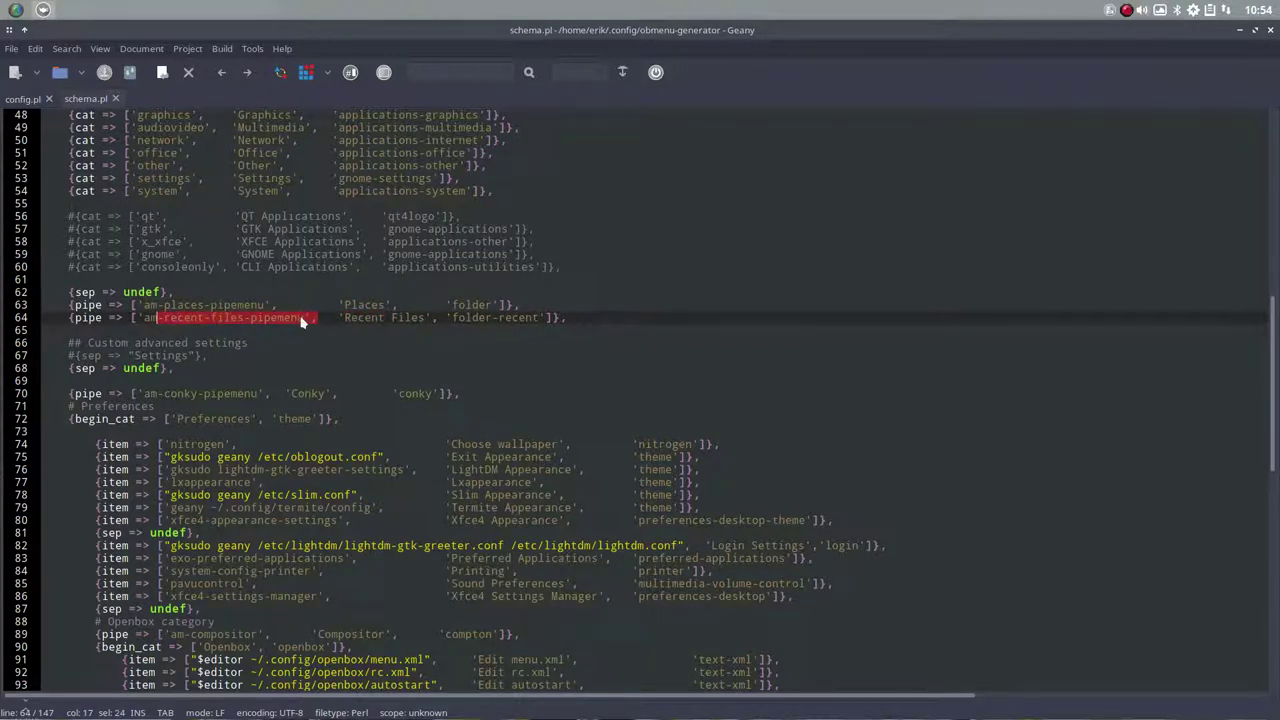
drag(175, 368, 52, 368)
key(super+space)
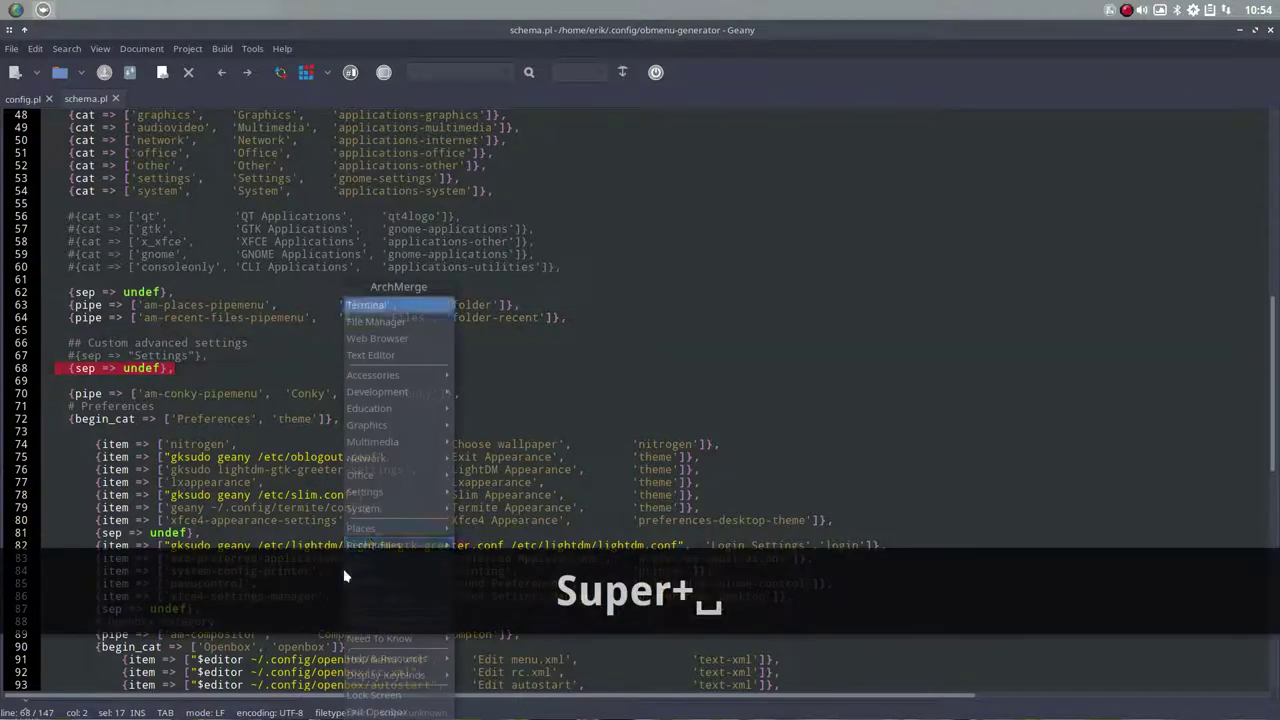
mouse_move(385, 545)
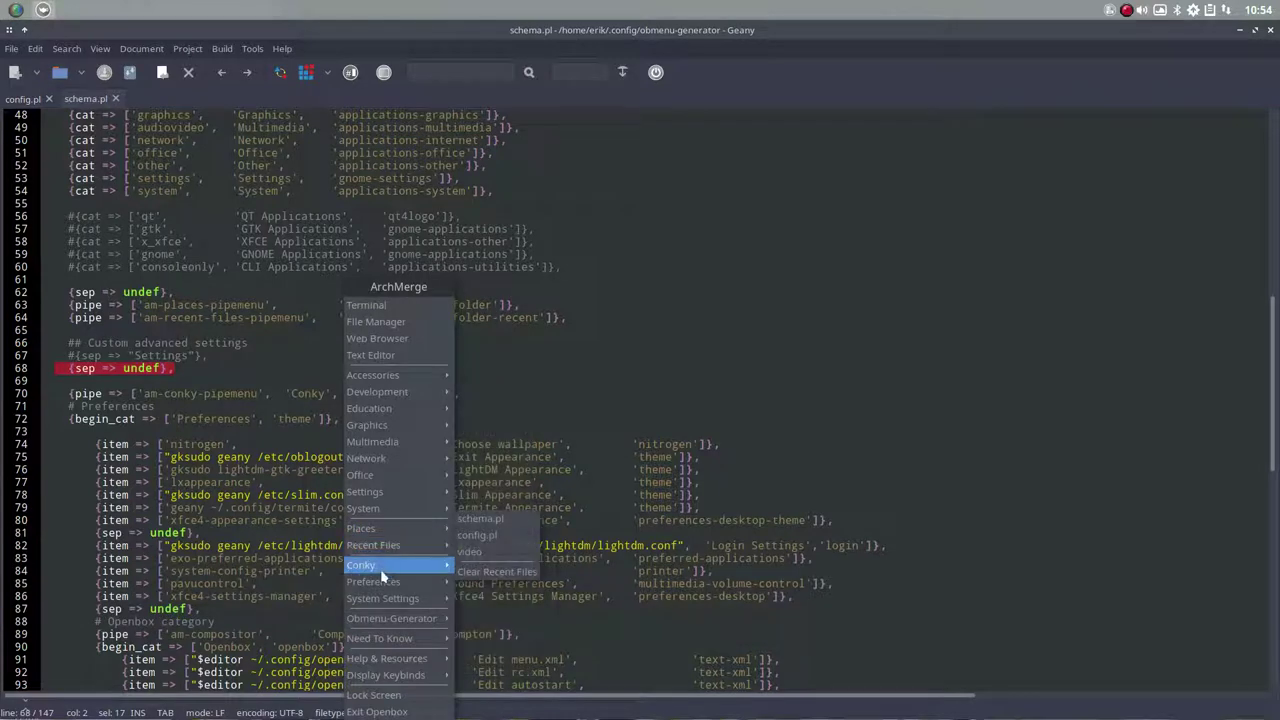
mouse_move(381, 573)
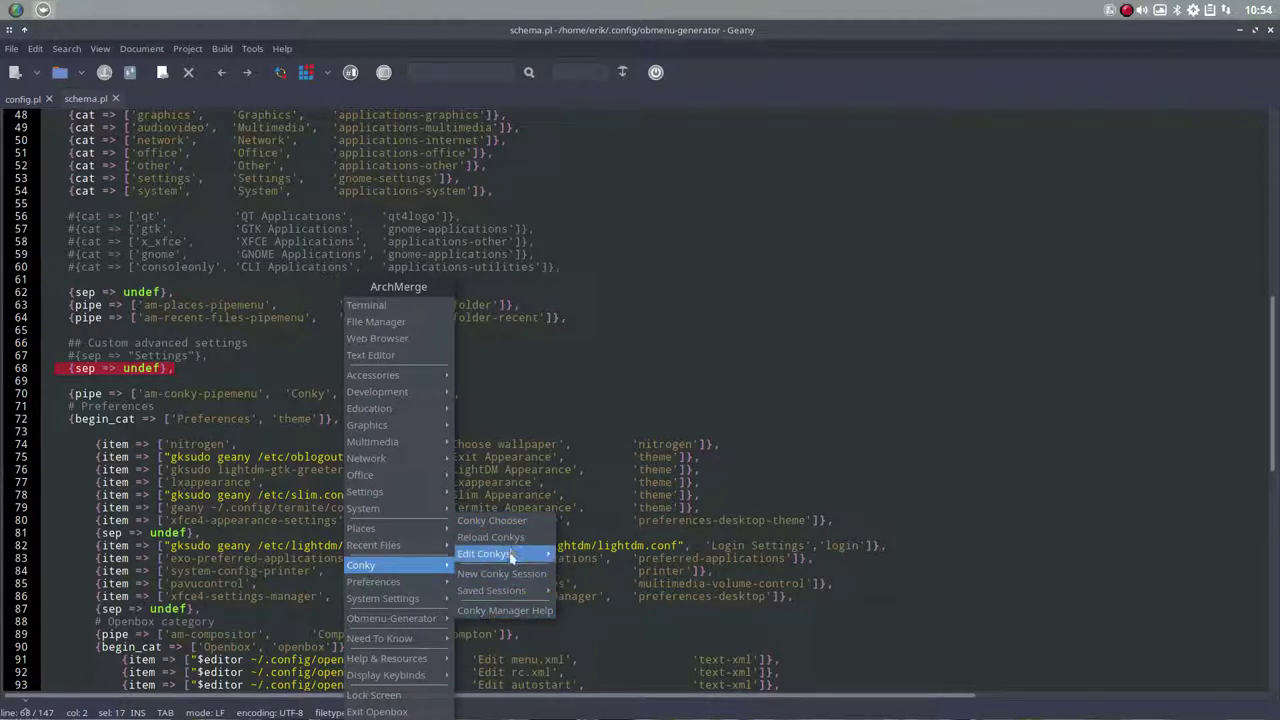
click(397, 394)
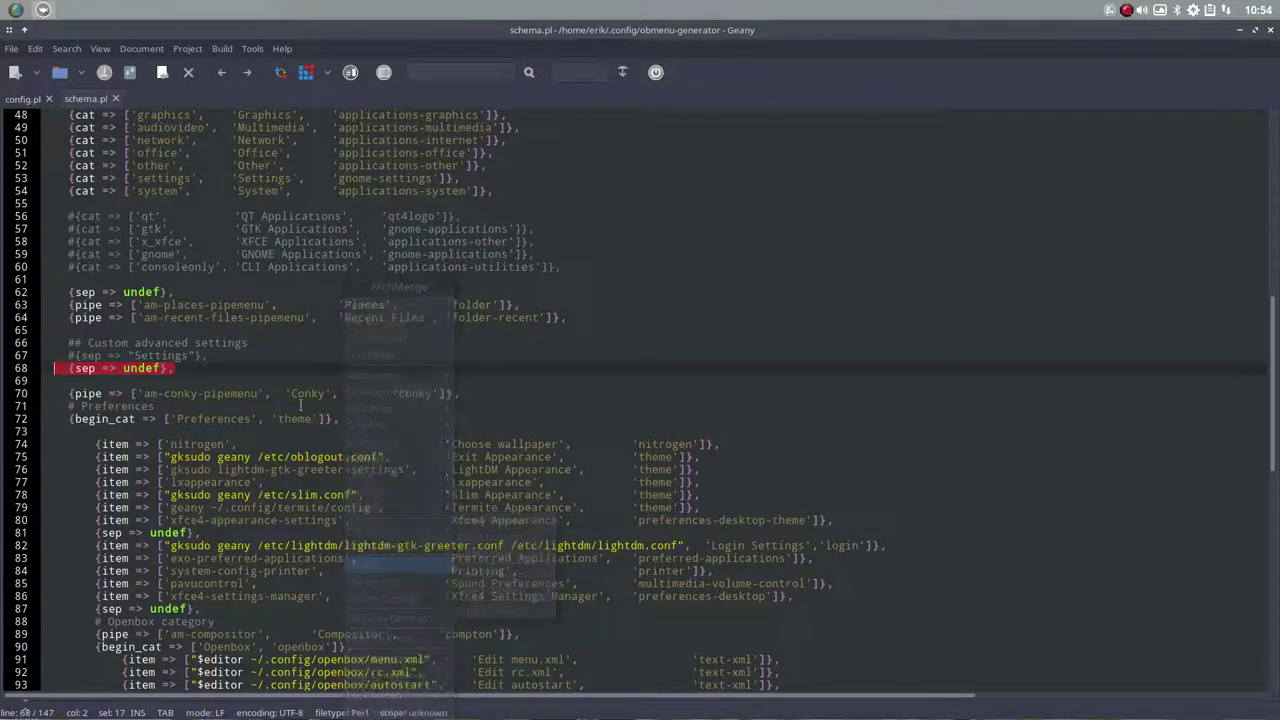
click(397, 394)
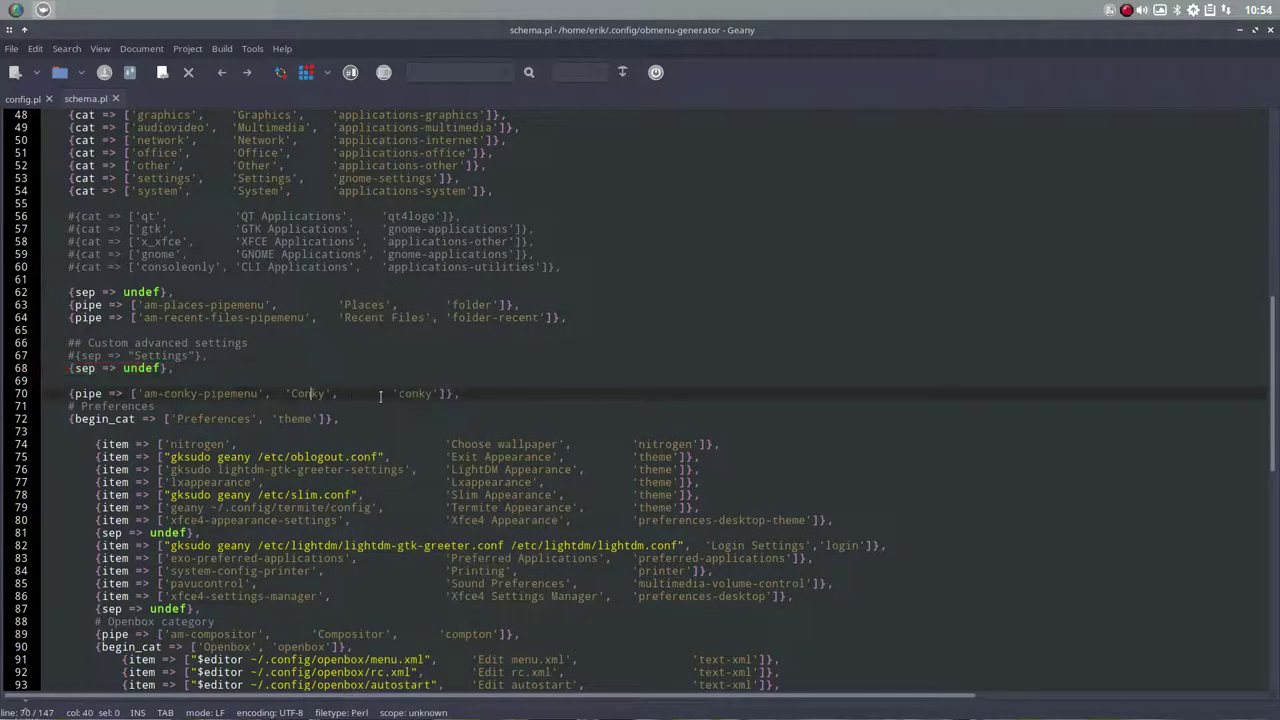
double_click(303, 394)
scroll(243, 441, down, 1)
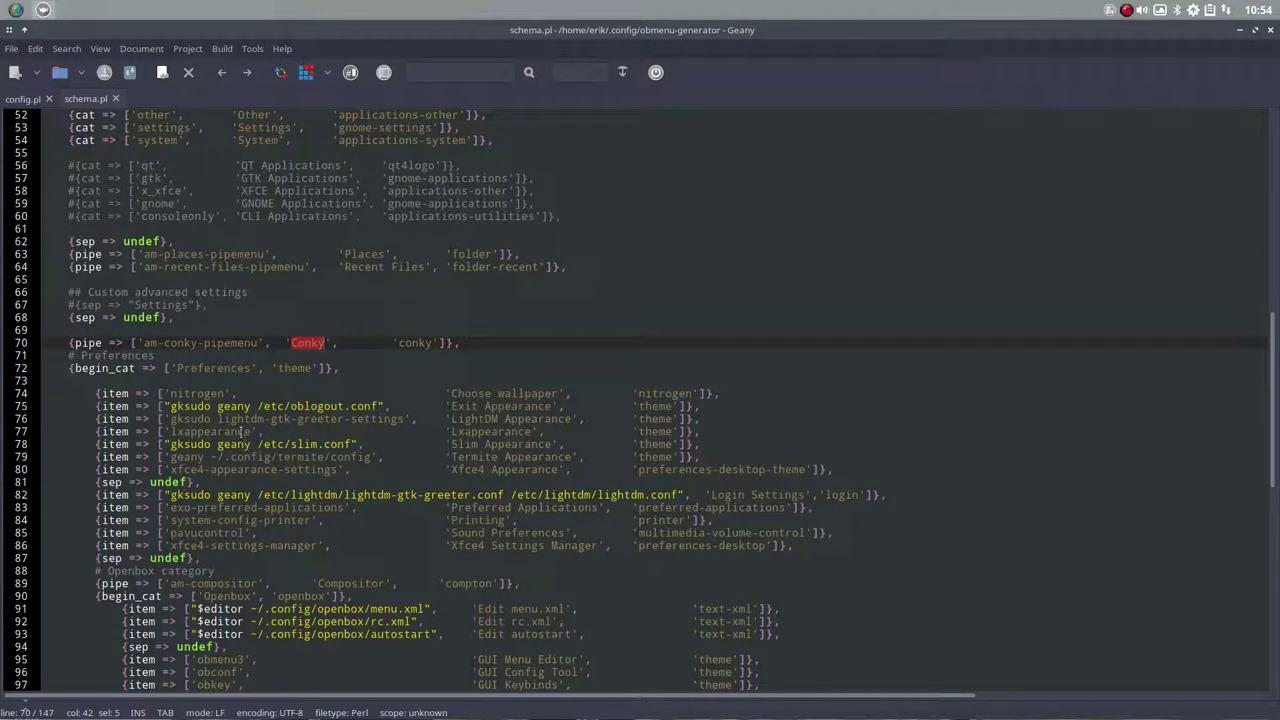
click(205, 368)
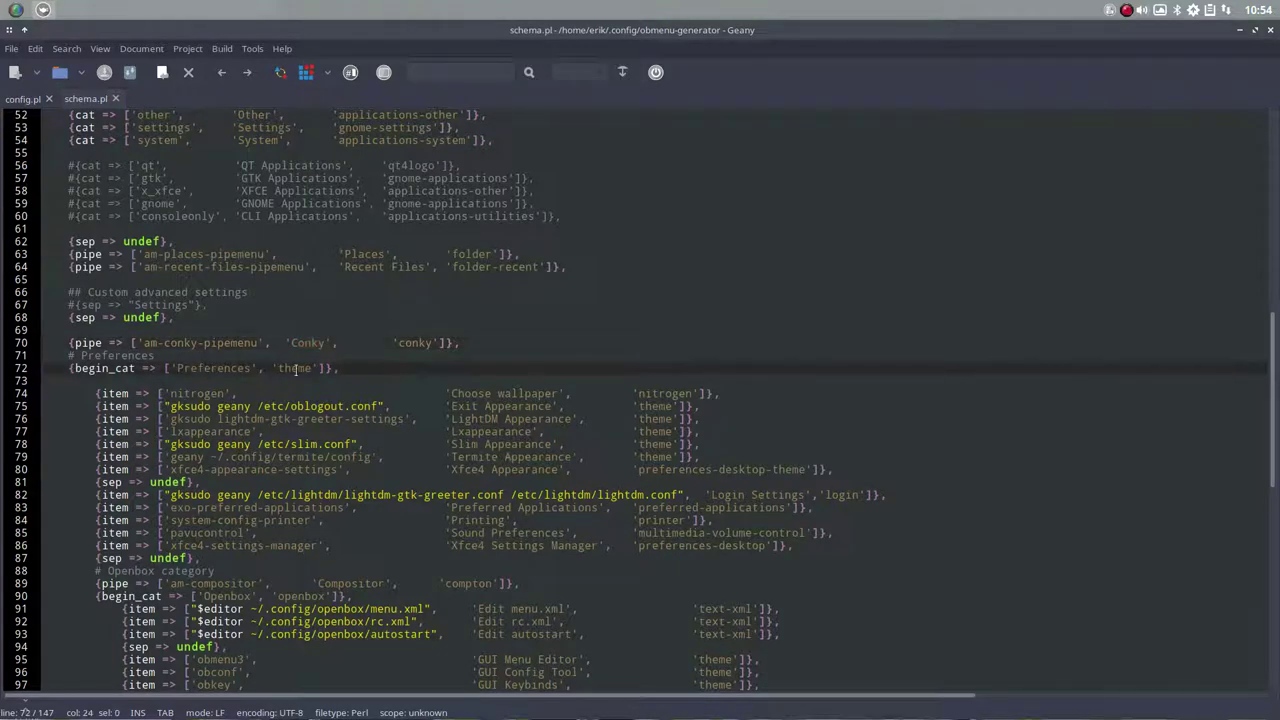
click(296, 369)
double_click(190, 368)
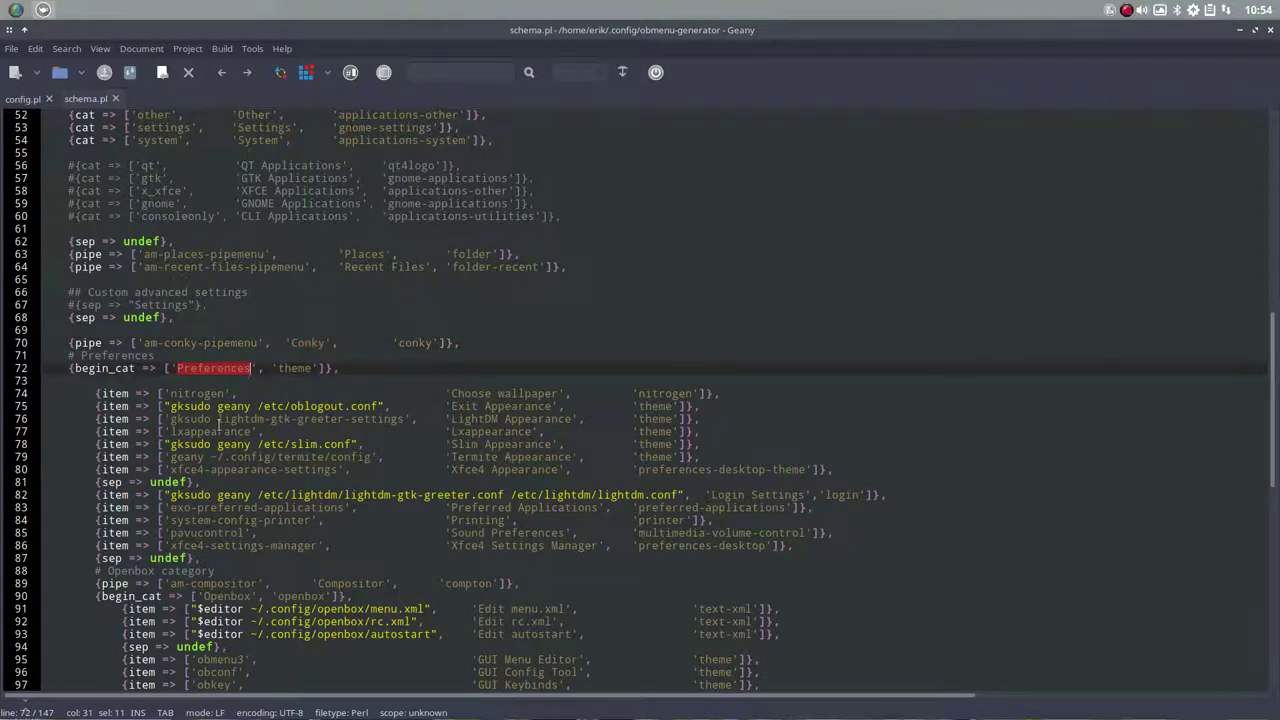
scroll(218, 425, down, 1)
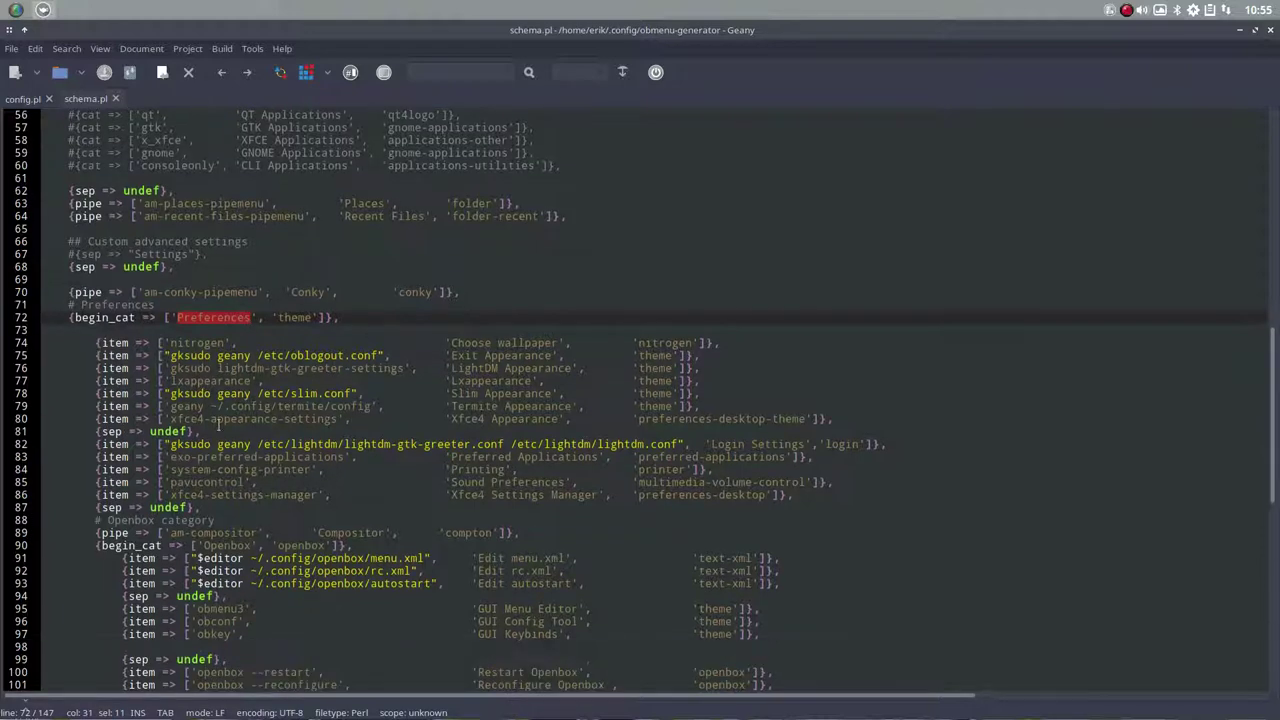
click(193, 342)
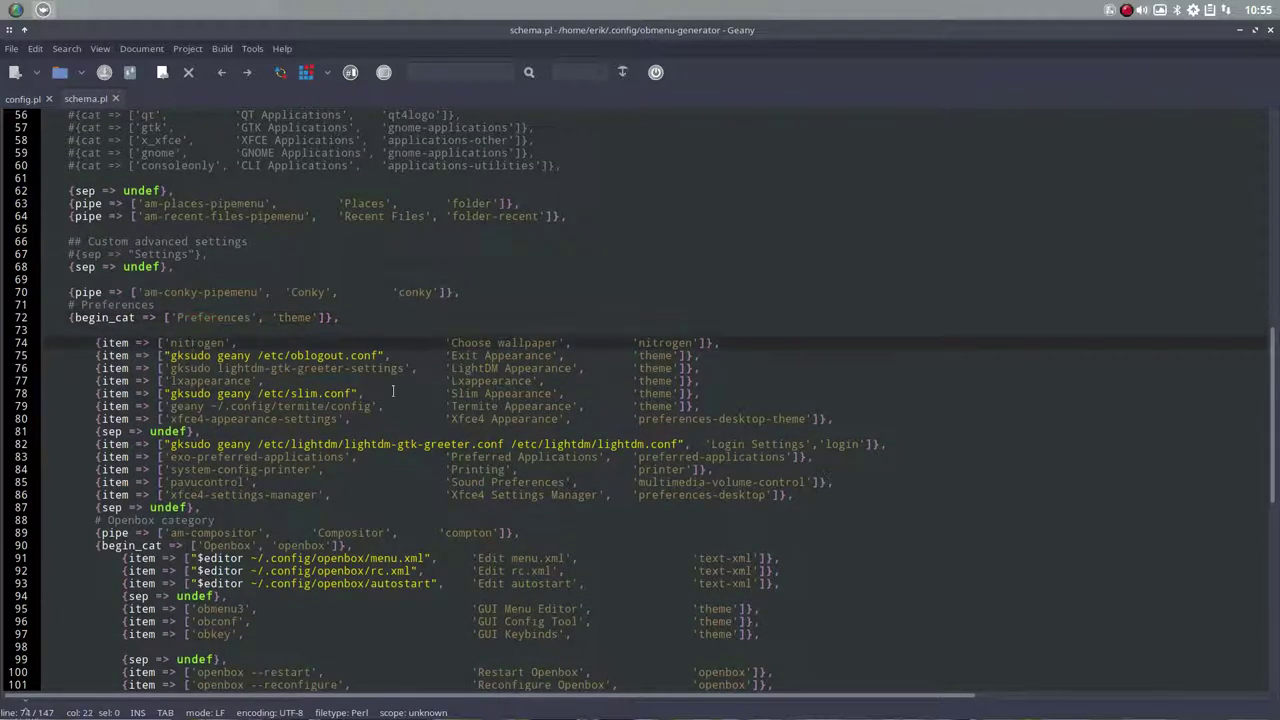
click(456, 343)
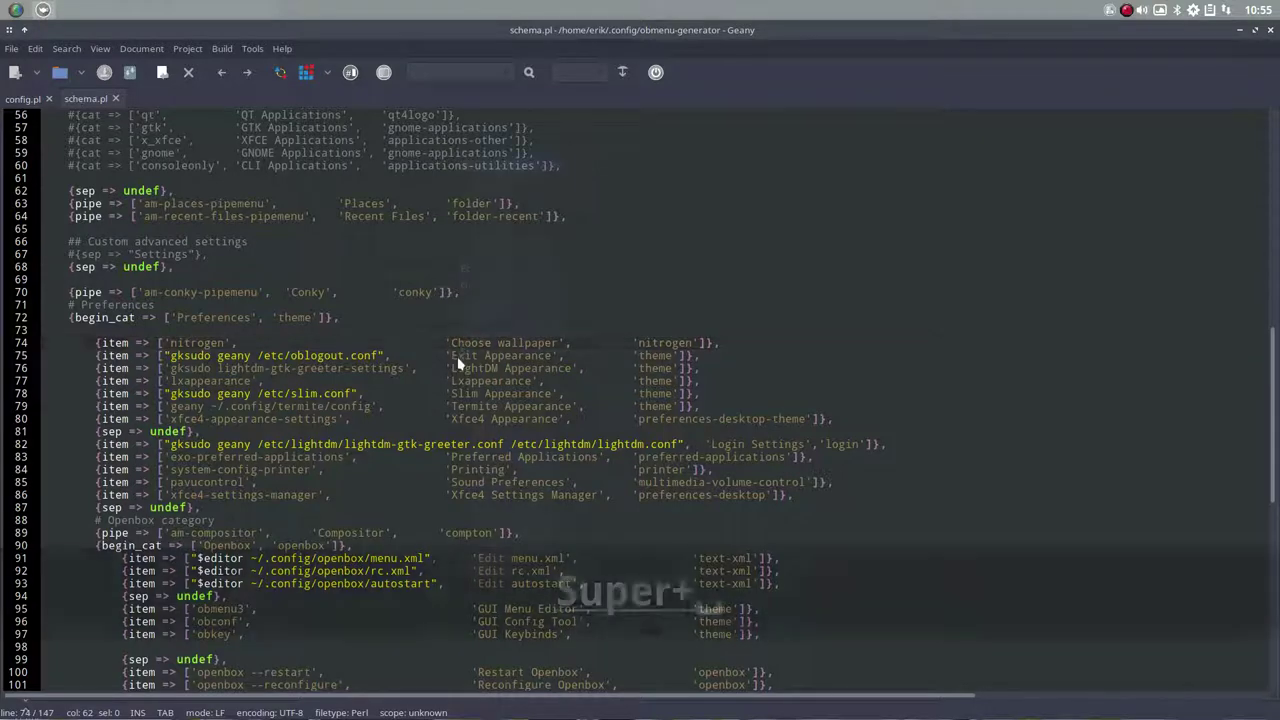
key(super+space)
mouse_move(518, 443)
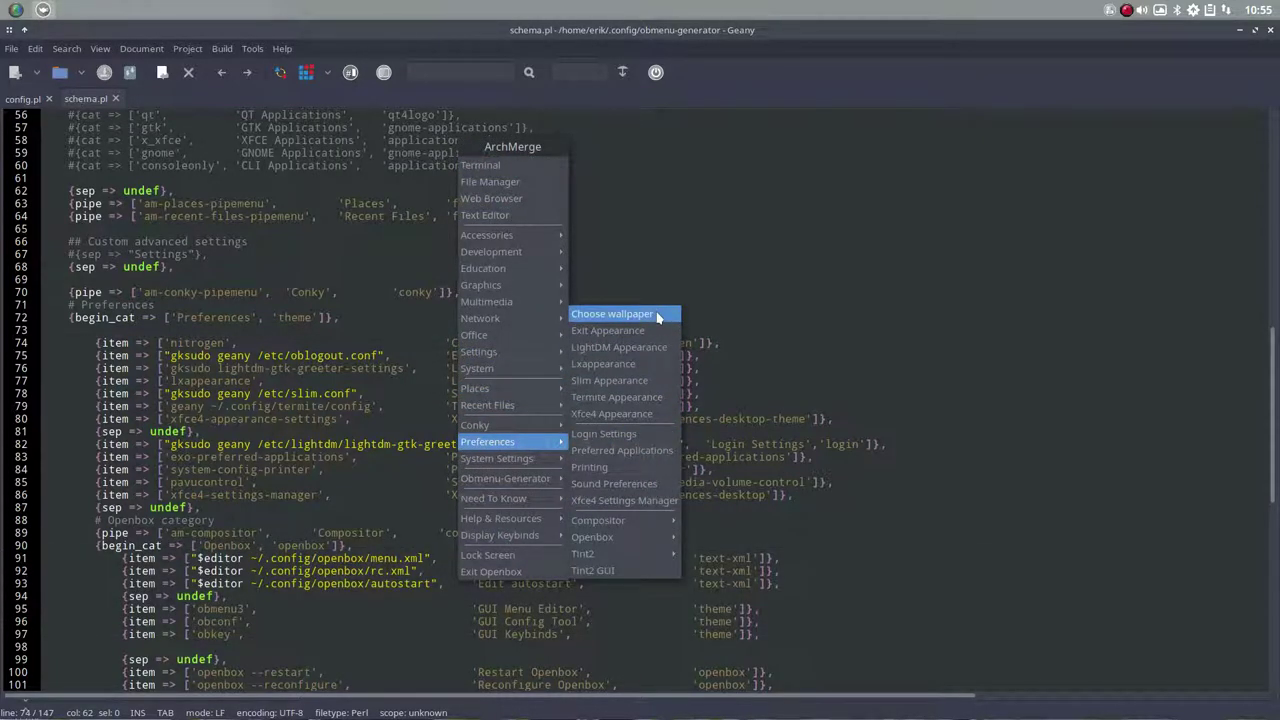
key(Escape)
key(Escape)
key(shift+Right)
key(shift+Right)
key(shift+Right)
key(shift+Right)
key(shift+Right)
key(shift+Right)
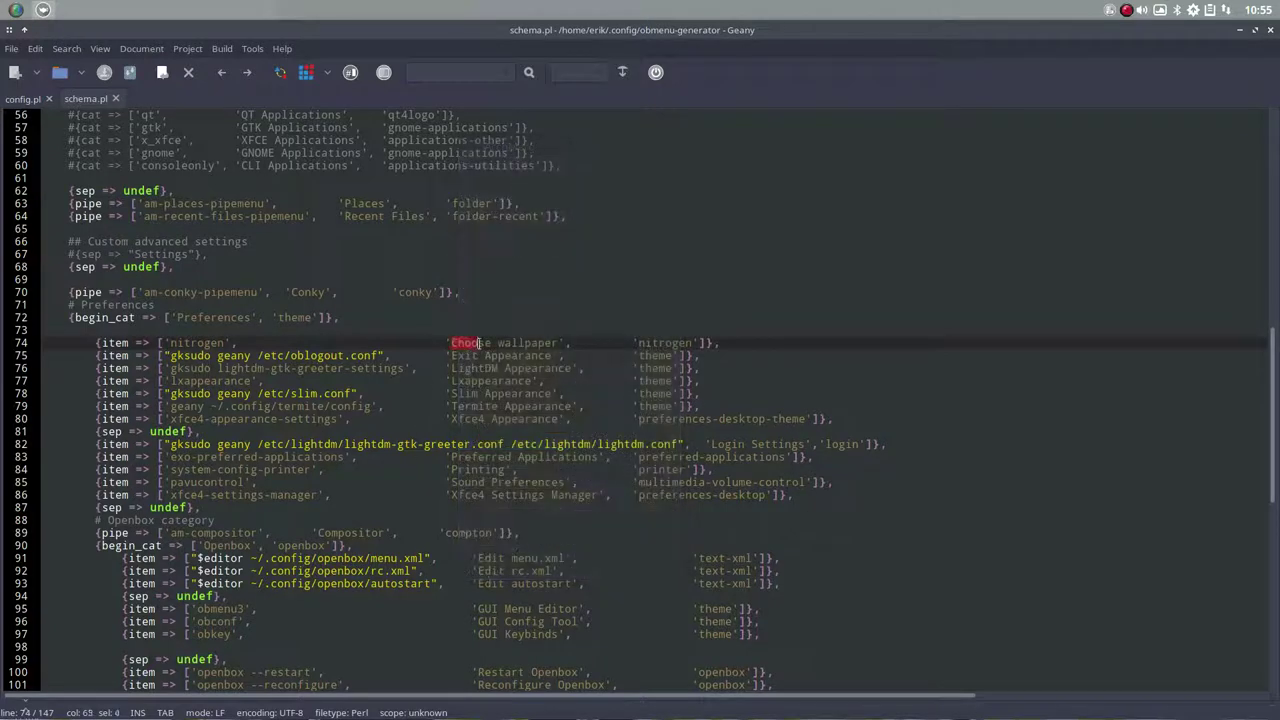
key(shift+Right)
key(shift+Right)
key(shift+Right)
key(shift+Right)
key(shift+Right)
key(shift+Right)
key(shift+Right)
key(shift+Right)
click(672, 343)
click(662, 356)
click(657, 368)
click(655, 381)
click(655, 394)
click(655, 406)
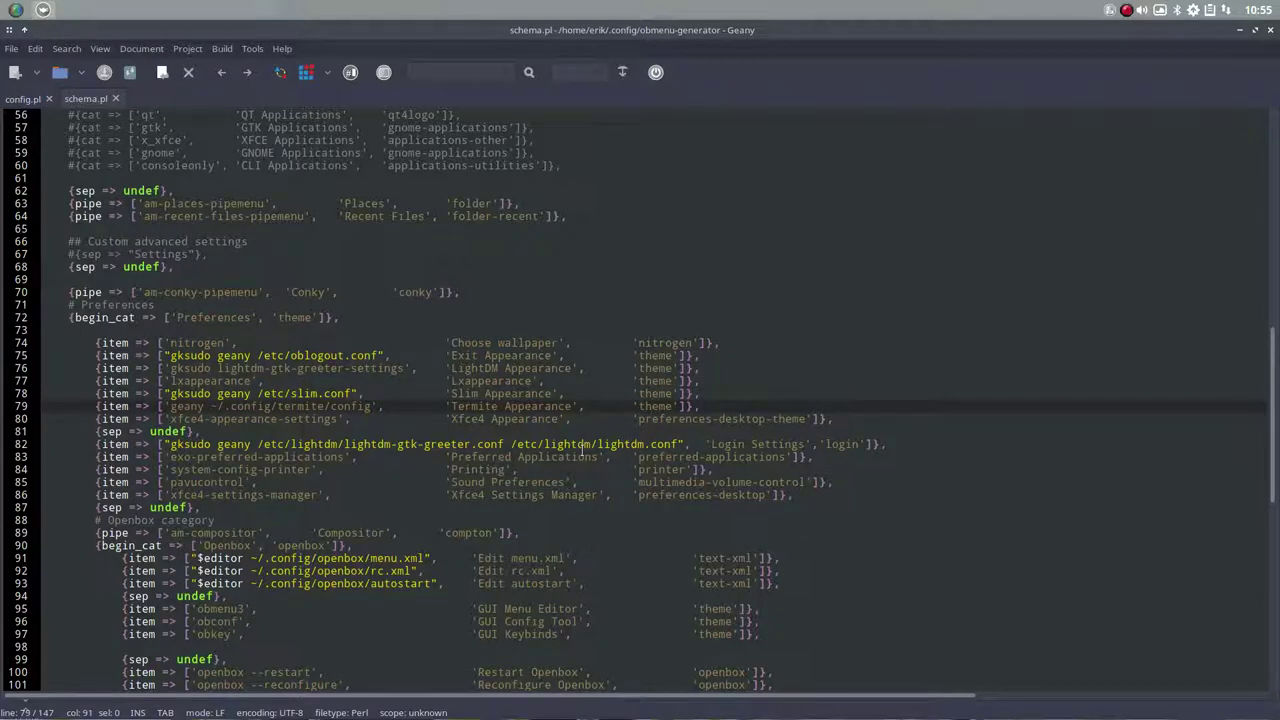
scroll(560, 445, down, 1)
scroll(250, 377, down, 1)
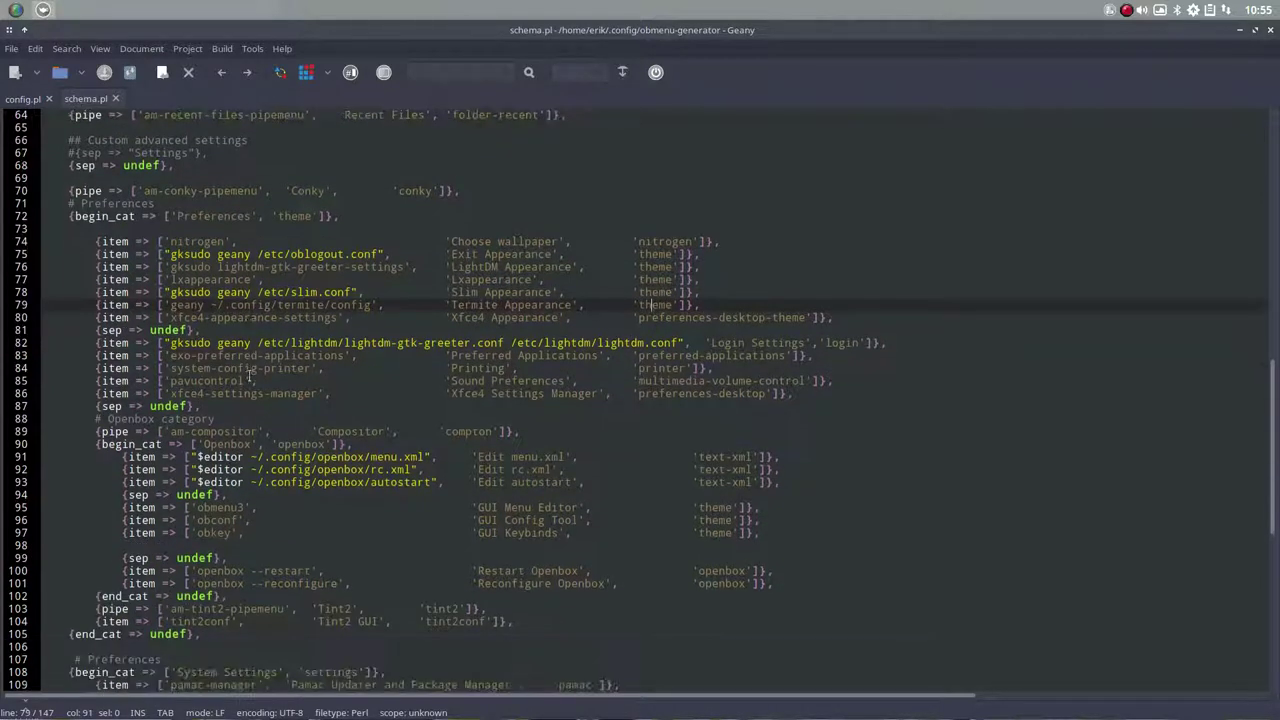
scroll(250, 377, down, 1)
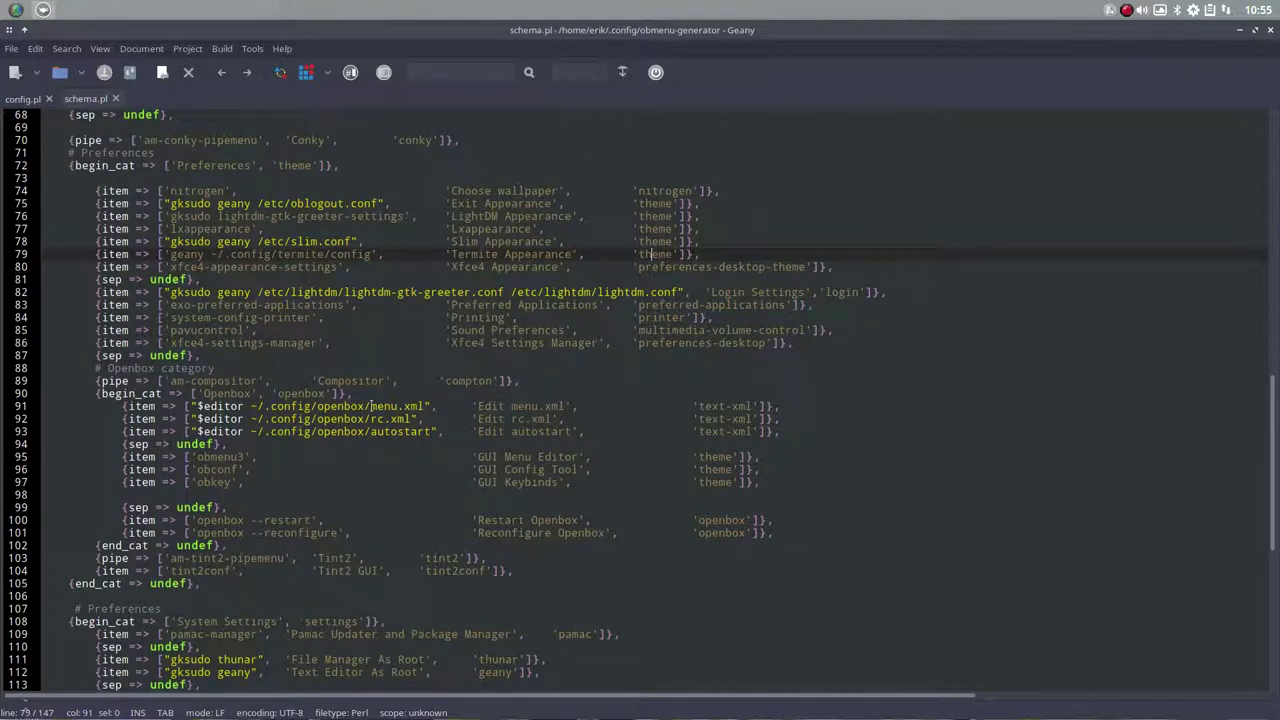
drag(370, 406, 428, 406)
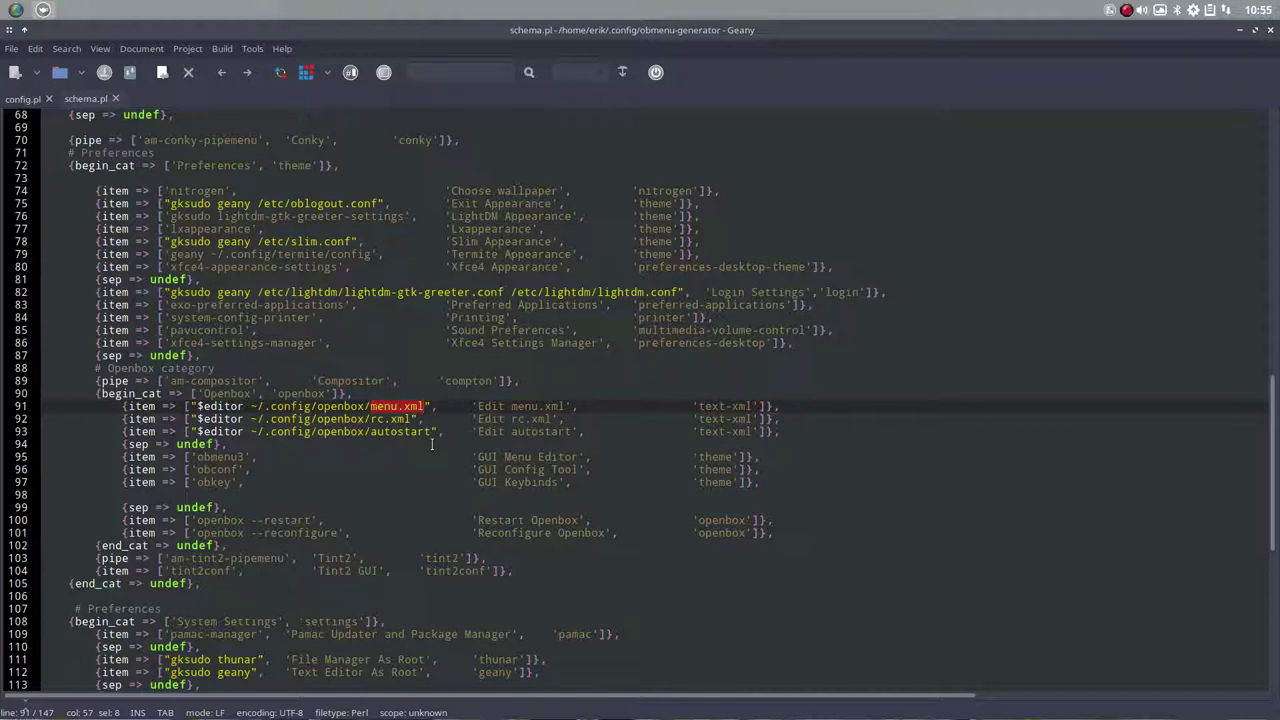
scroll(432, 444, down, 1)
click(491, 406)
click(491, 418)
click(491, 444)
key(super+space)
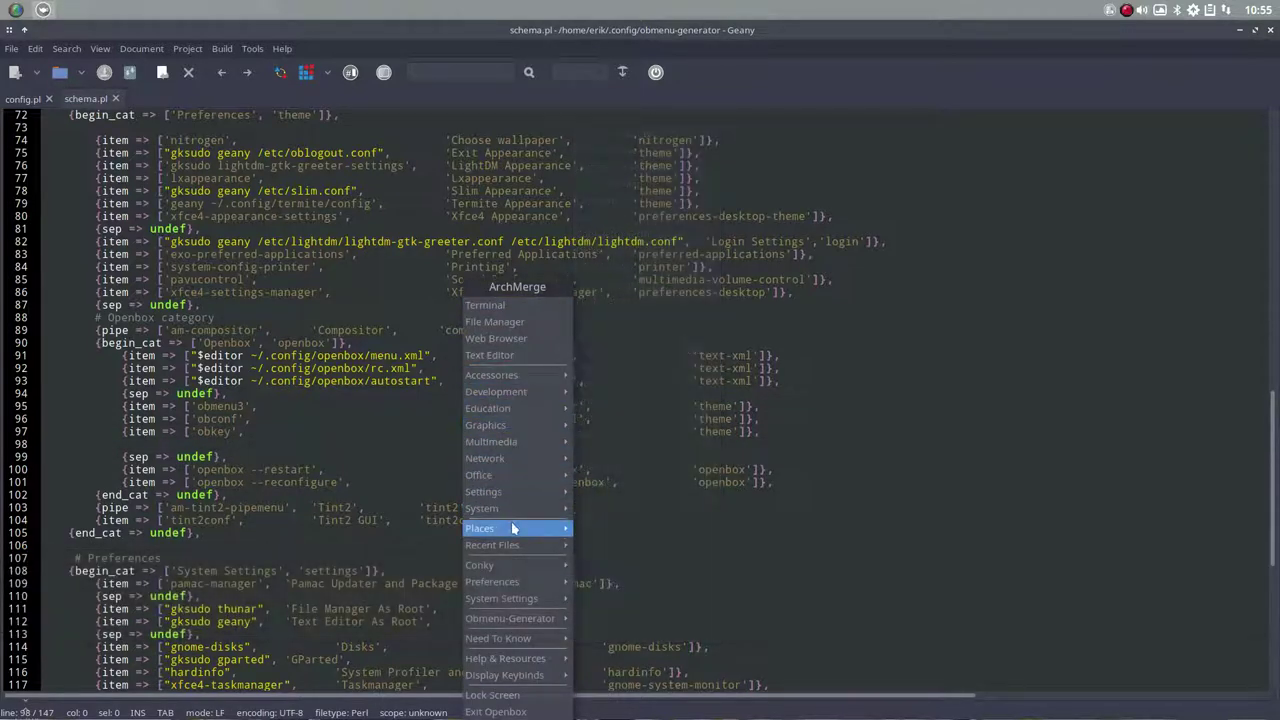
mouse_move(513, 528)
mouse_move(611, 556)
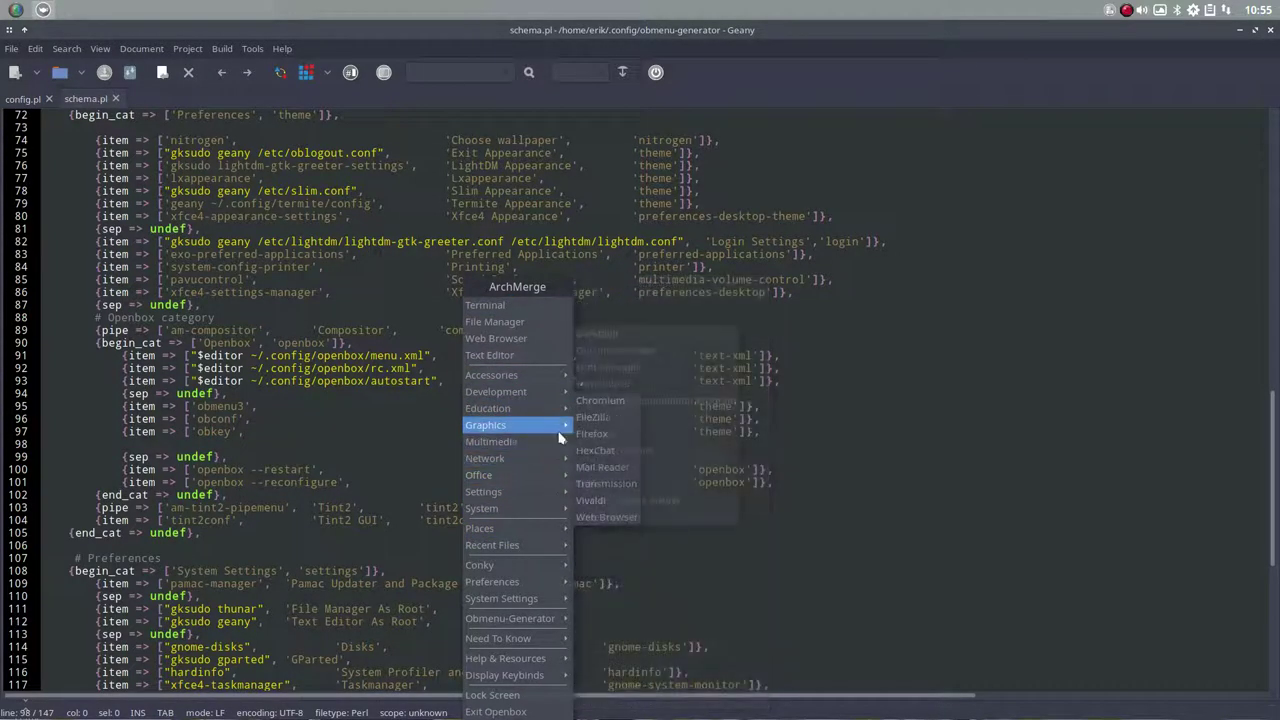
mouse_move(561, 377)
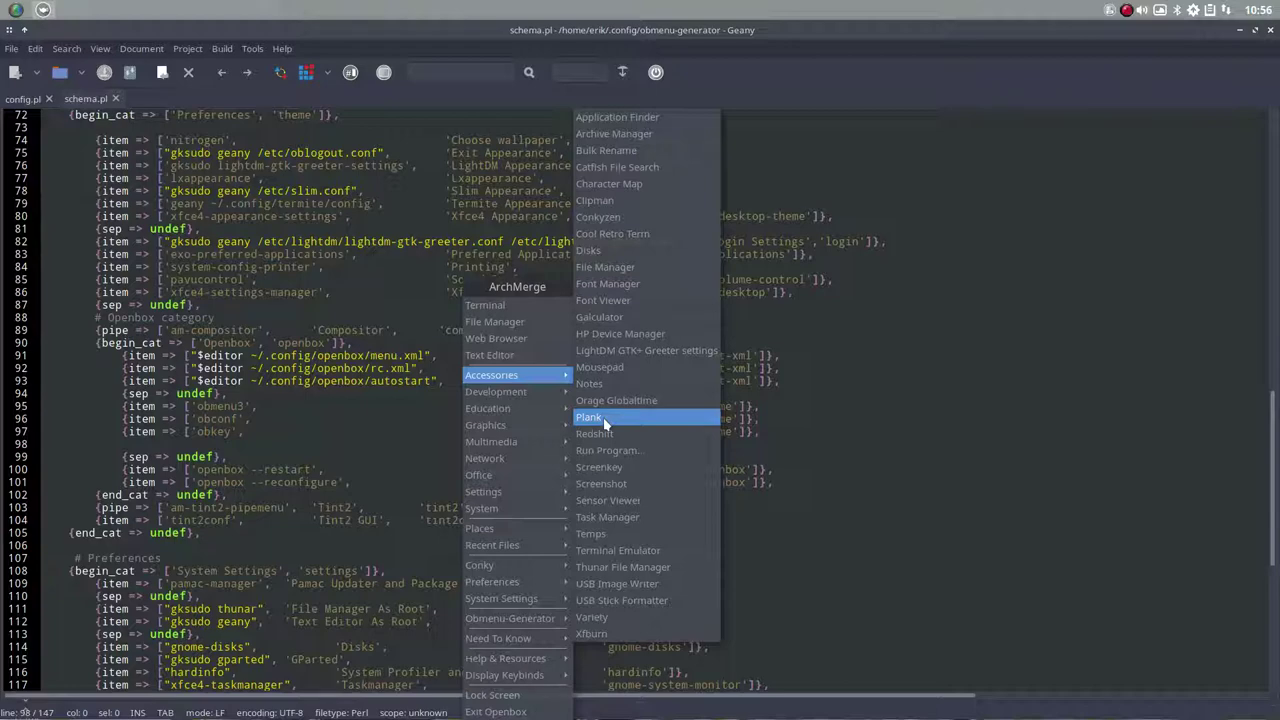
click(408, 416)
scroll(393, 451, down, 2)
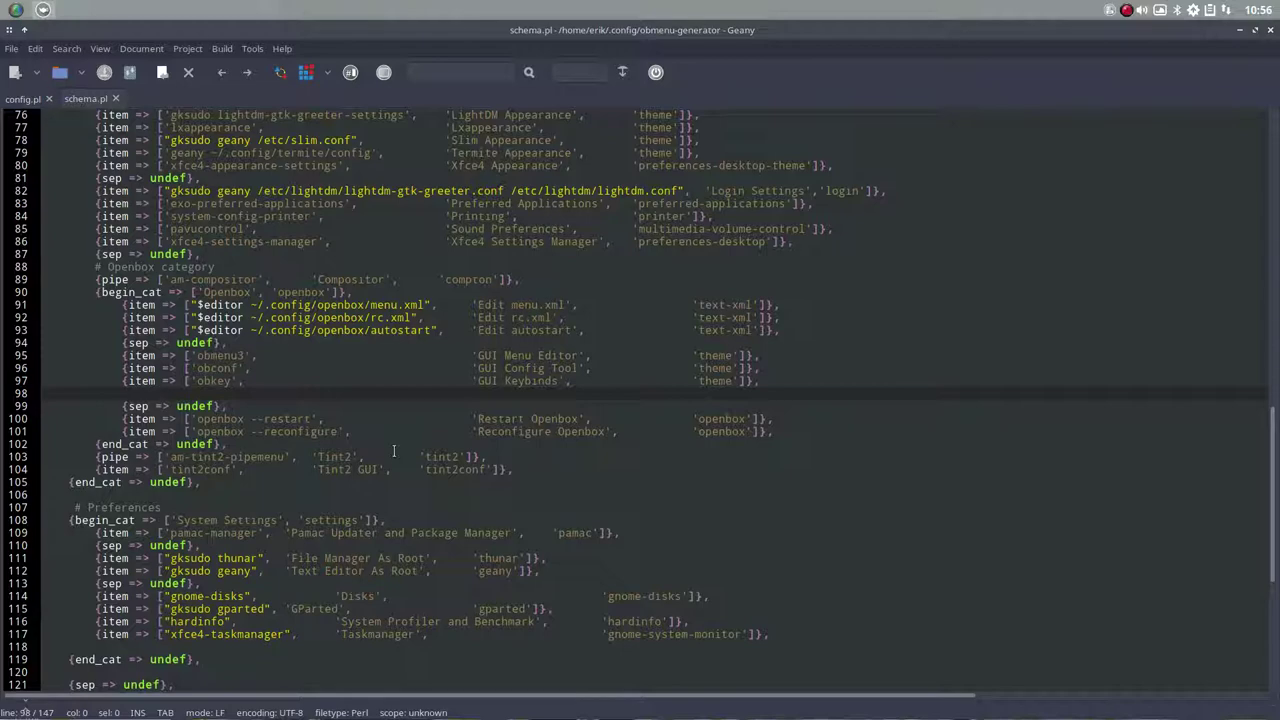
Step: Compare with the ArchMerge root menu, dismiss it, and place the caret before the compositor pipe on line 89
key(super+space)
mouse_move(466, 464)
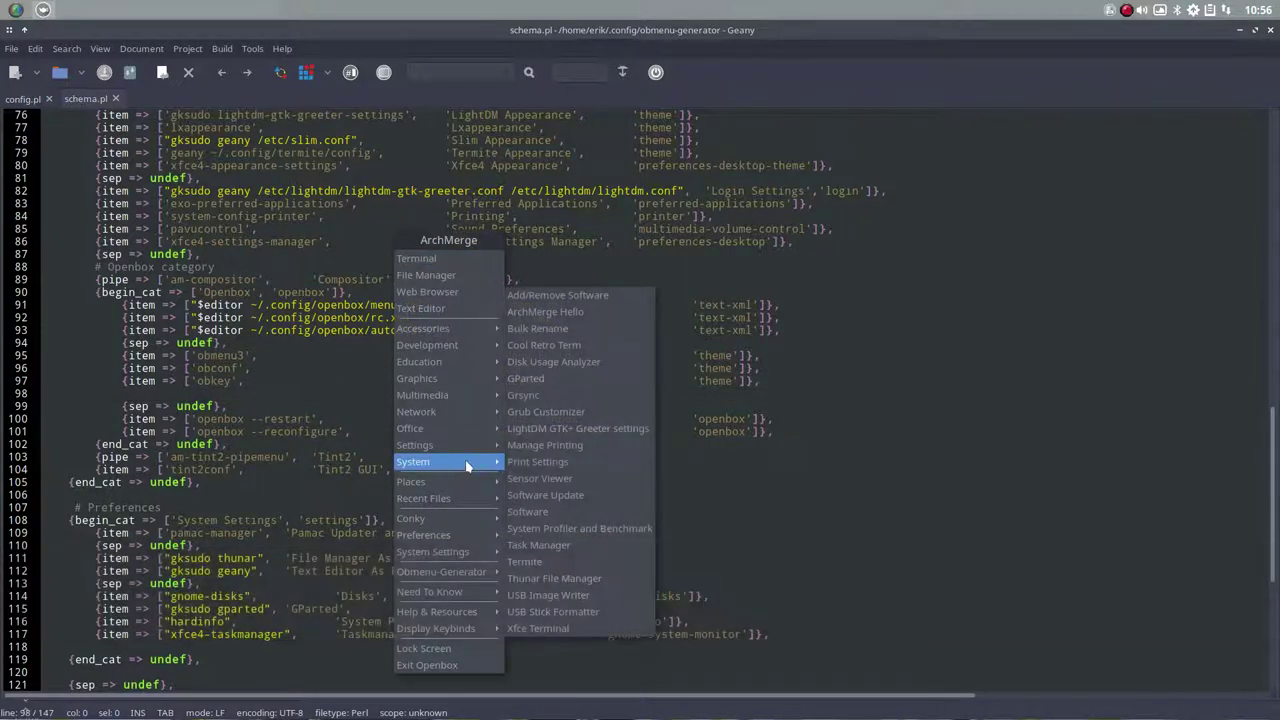
mouse_move(480, 488)
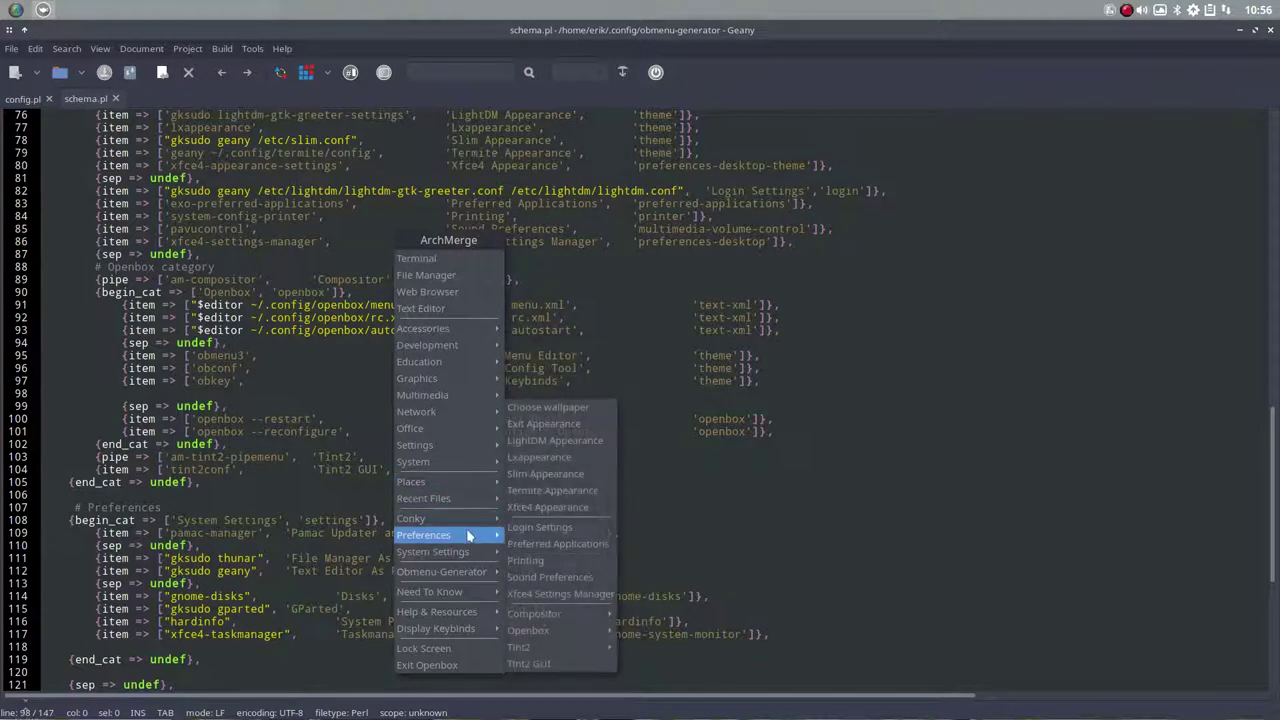
mouse_move(466, 597)
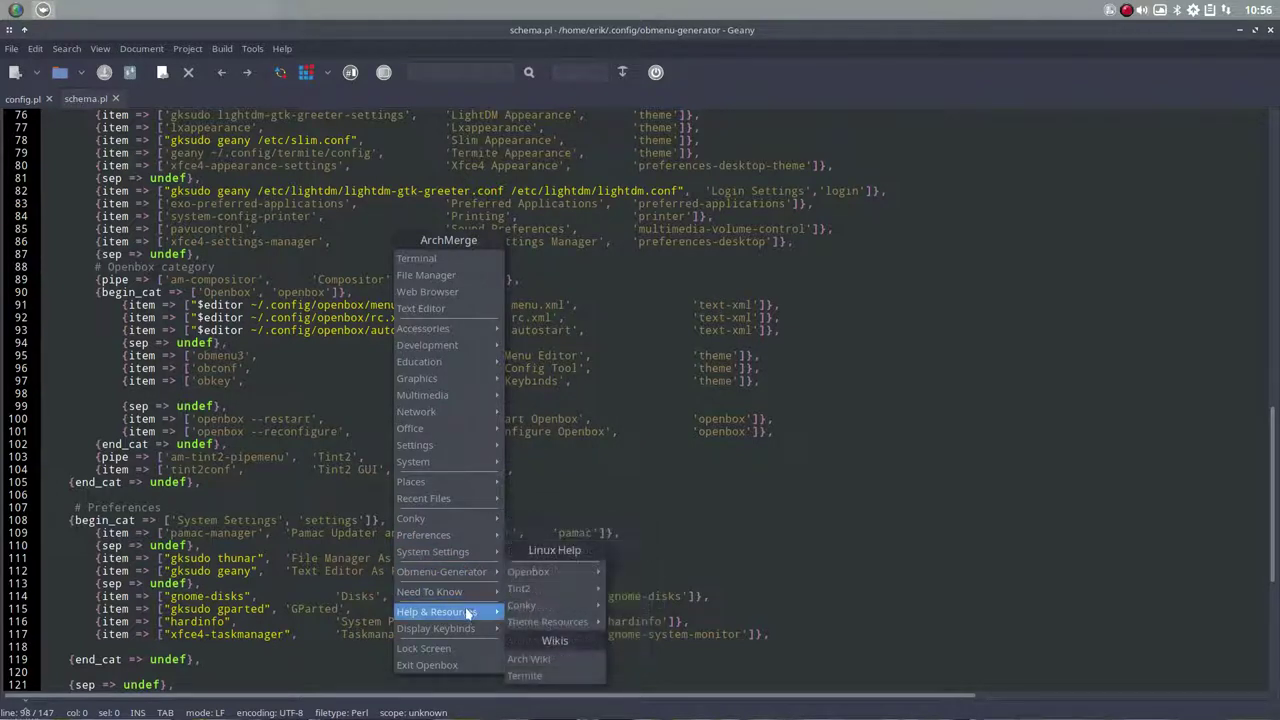
mouse_move(472, 640)
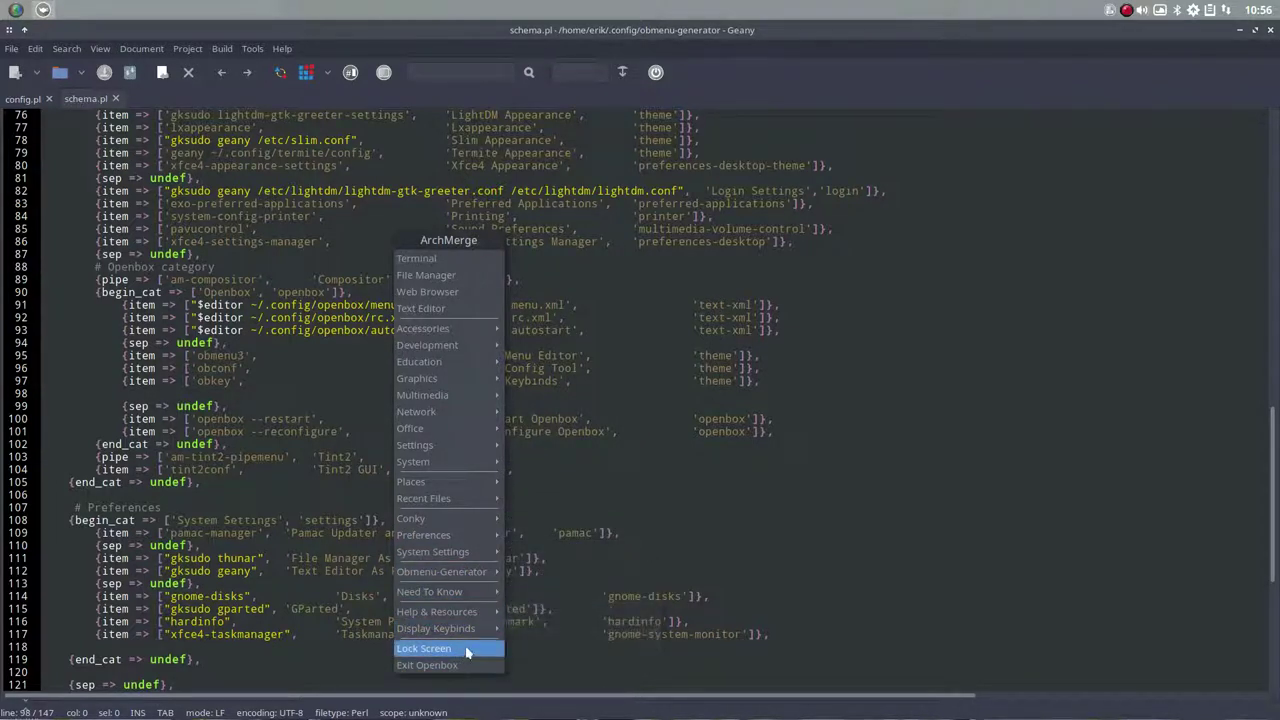
click(257, 535)
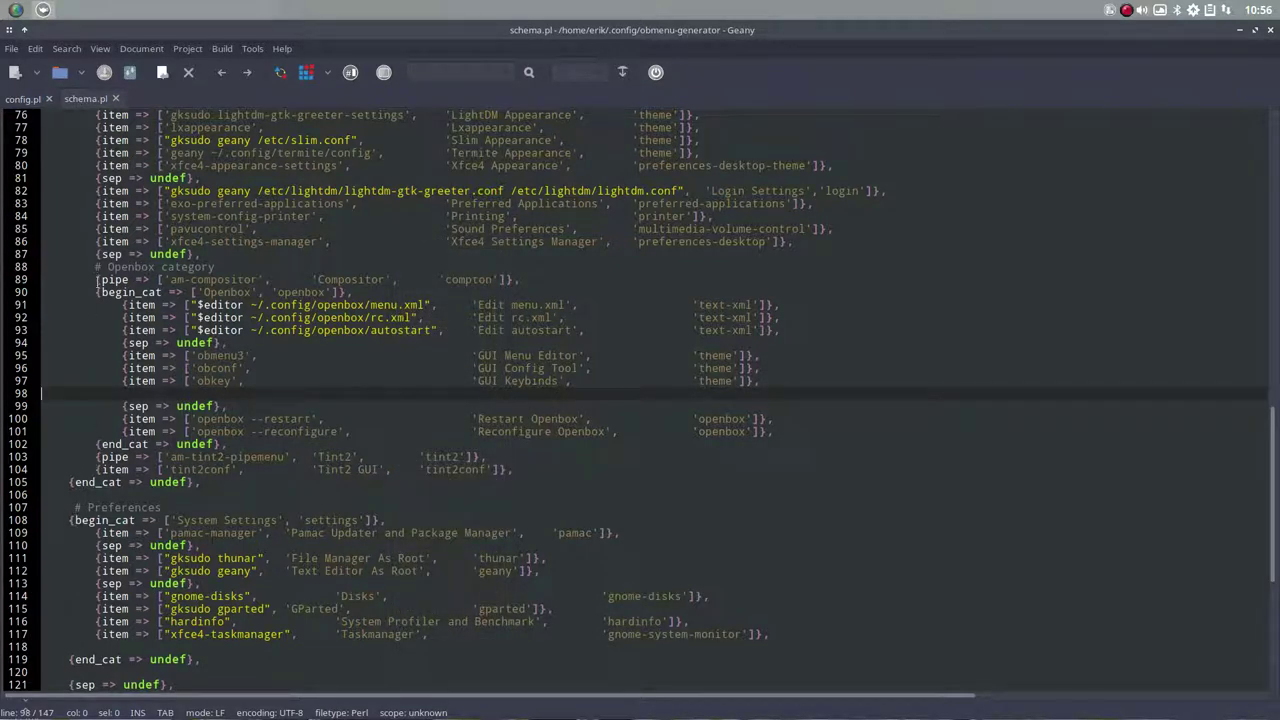
click(95, 280)
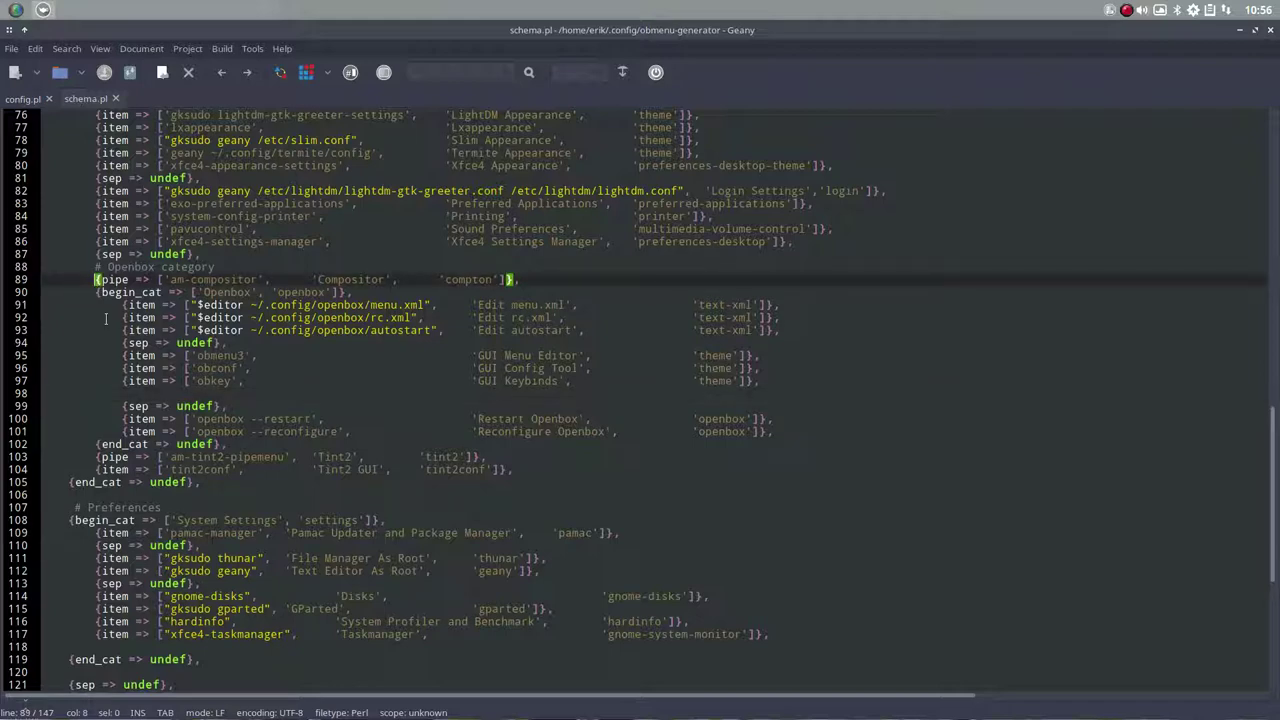
text(#)
key(ctrl+s)
key(super+space)
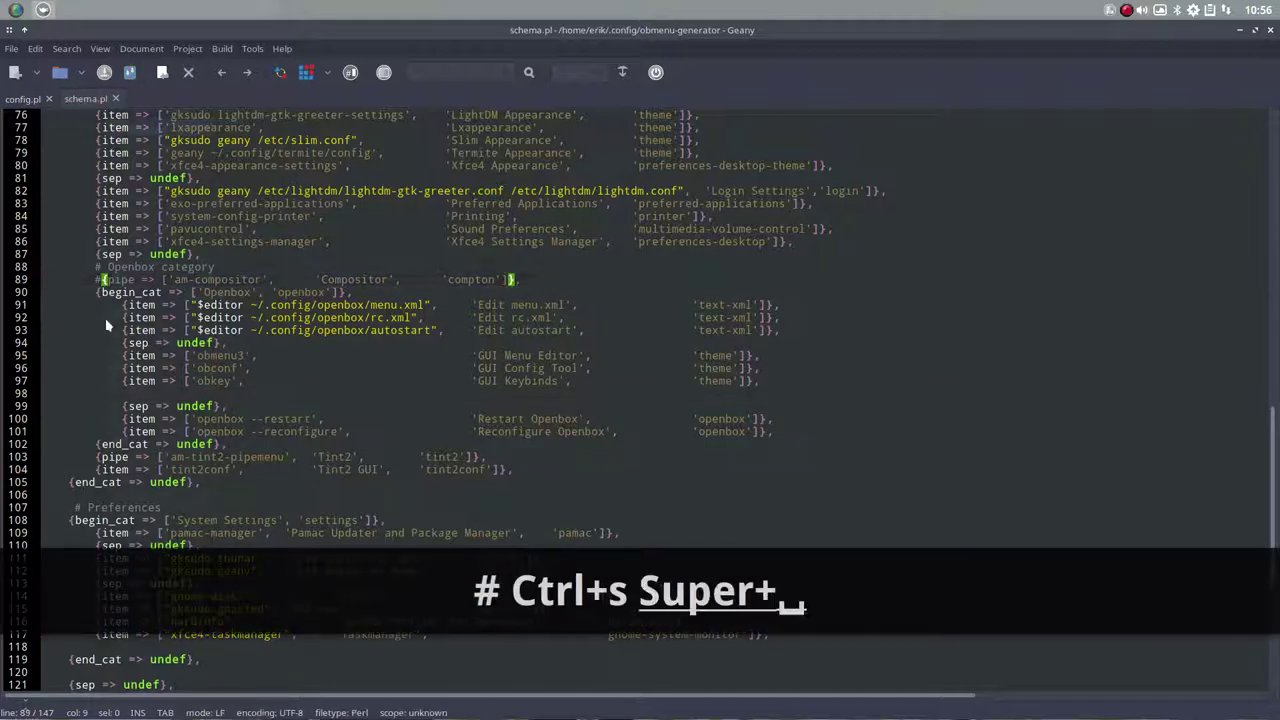
mouse_move(180, 440)
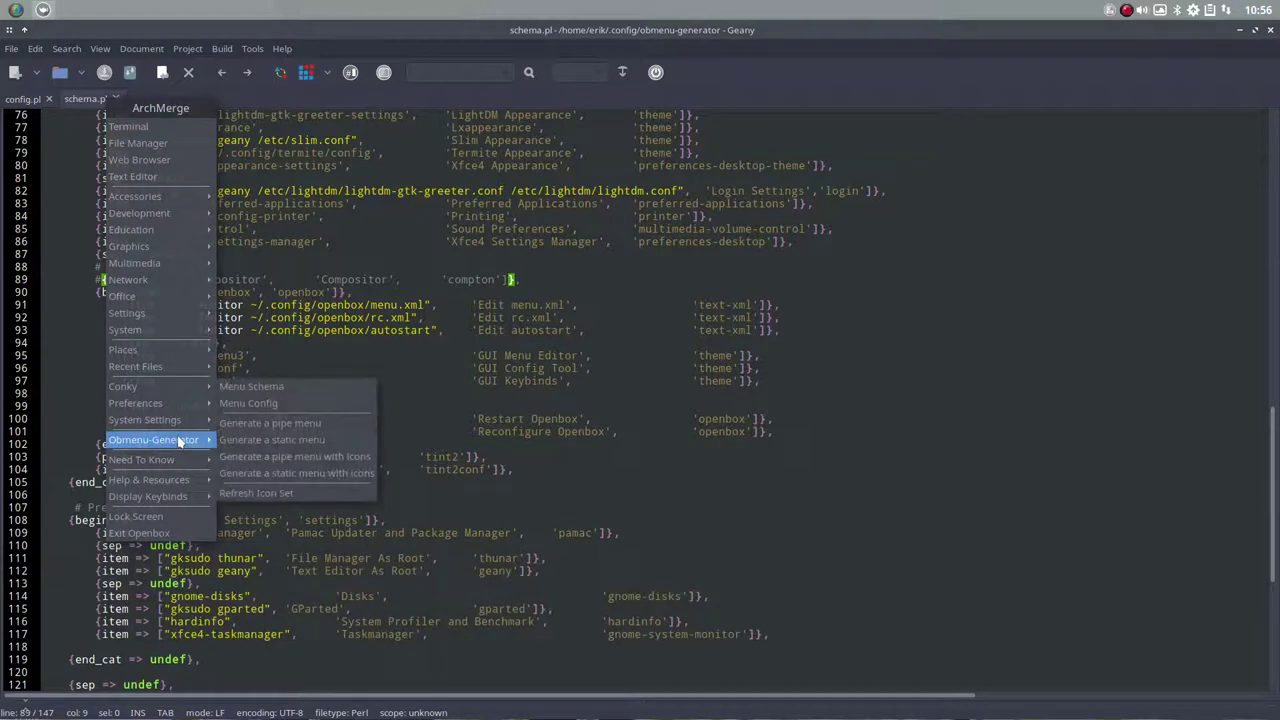
click(434, 380)
key(ctrl+z)
key(ctrl+s)
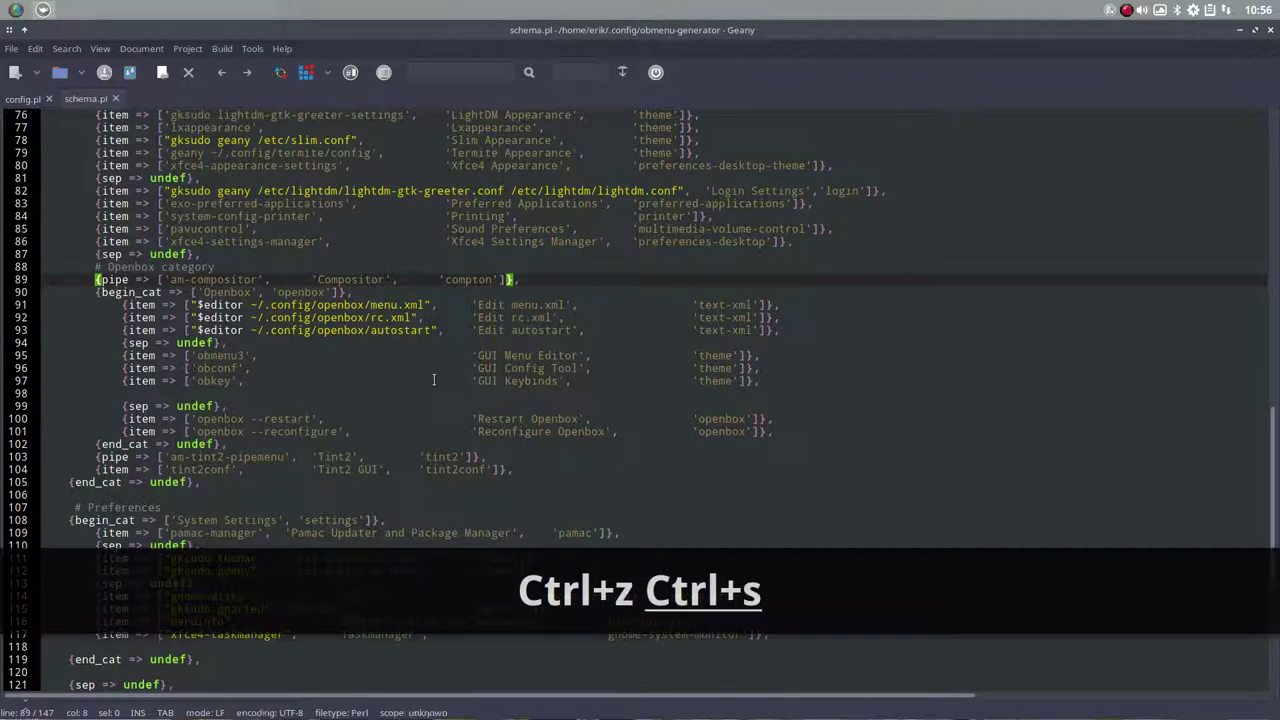
key(super+space)
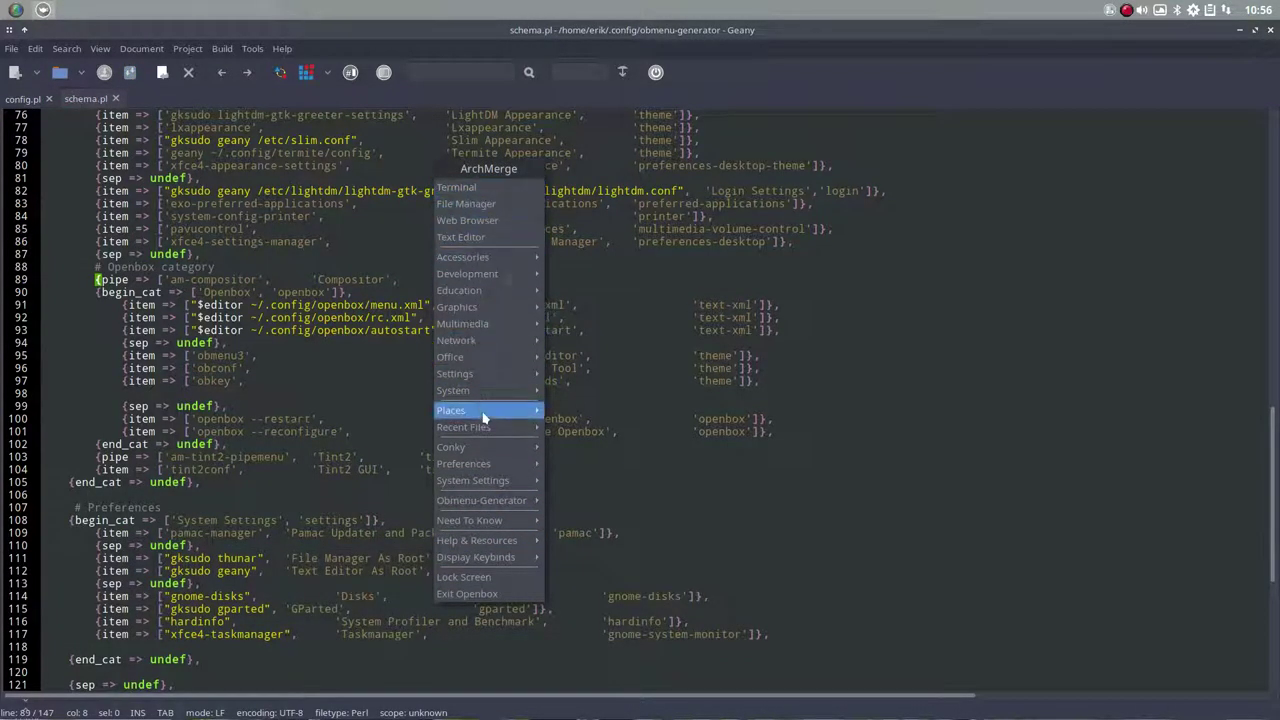
mouse_move(482, 430)
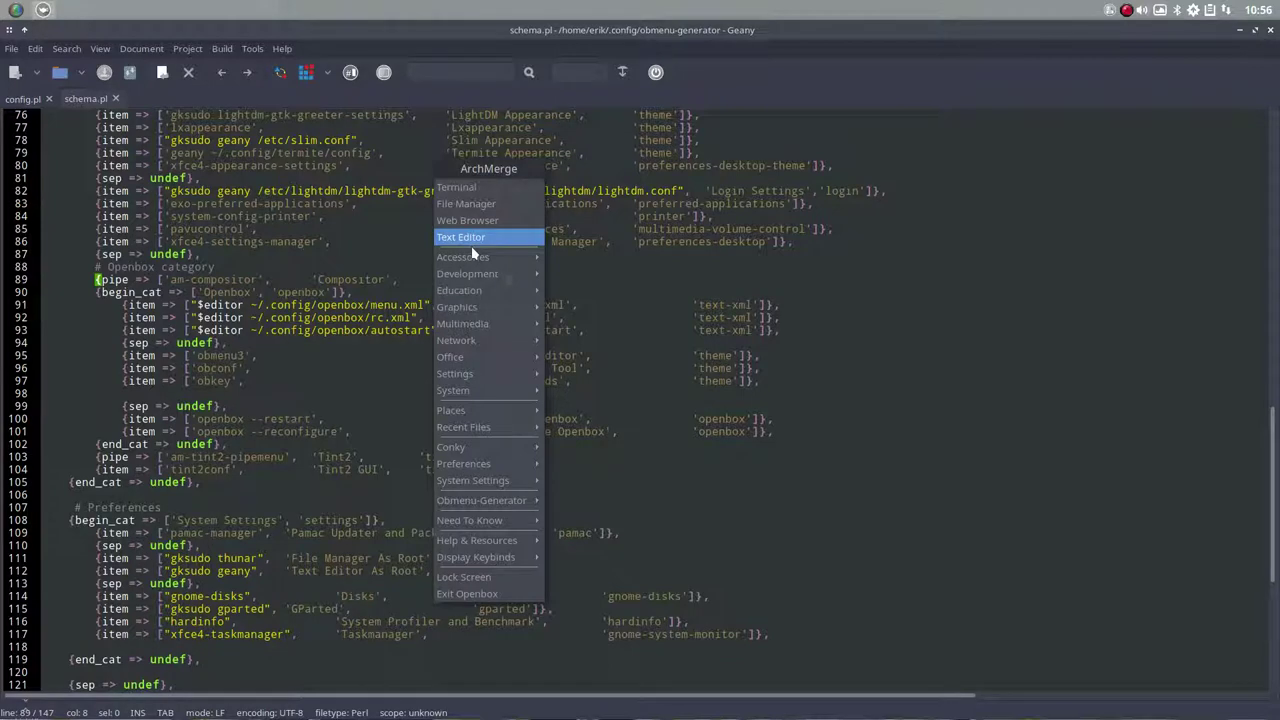
mouse_move(4, 297)
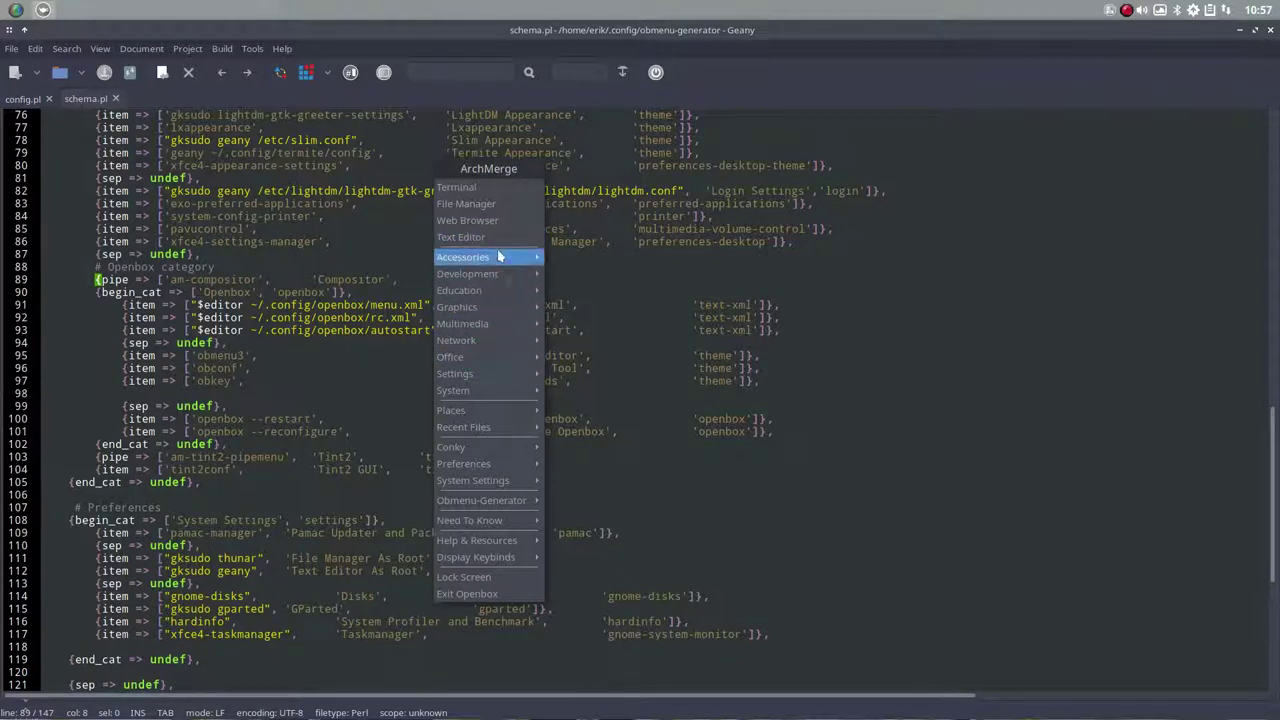
click(311, 341)
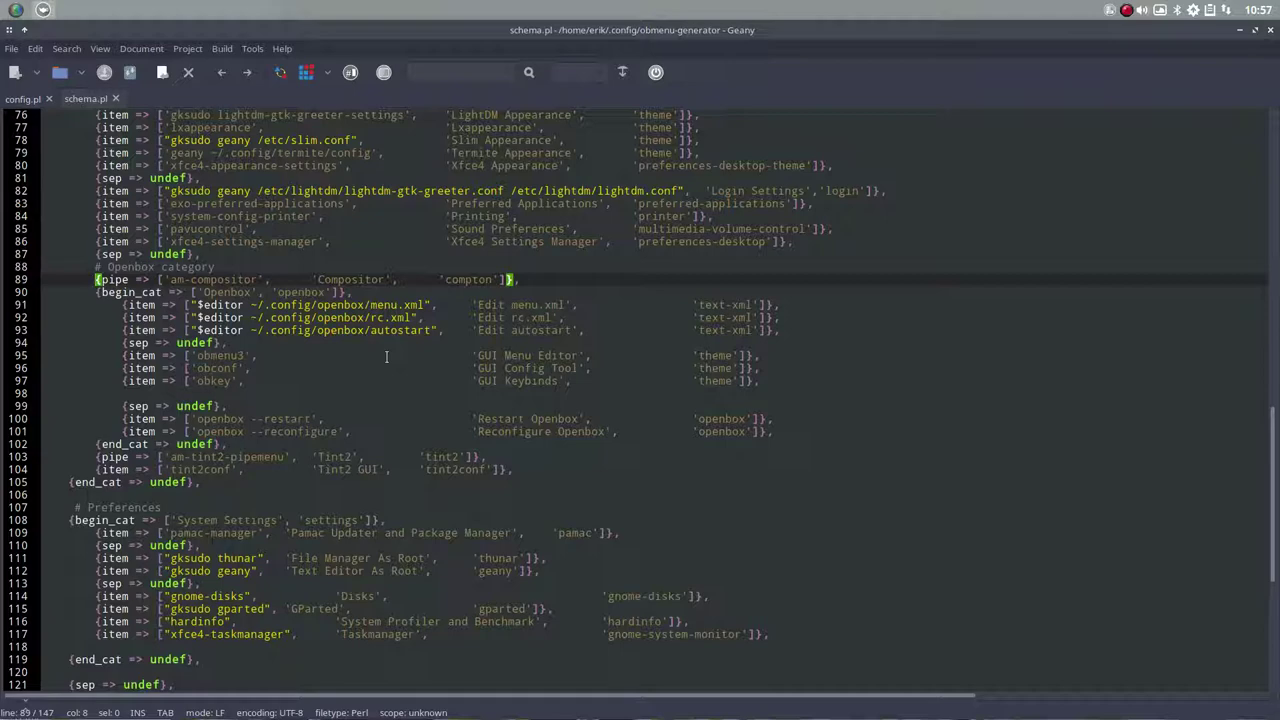
Step: Close Geany and expand the desktop menu's Obmenu-Generator submenu showing Menu Schema, Menu Config and generate options
scroll(386, 357, up, 13)
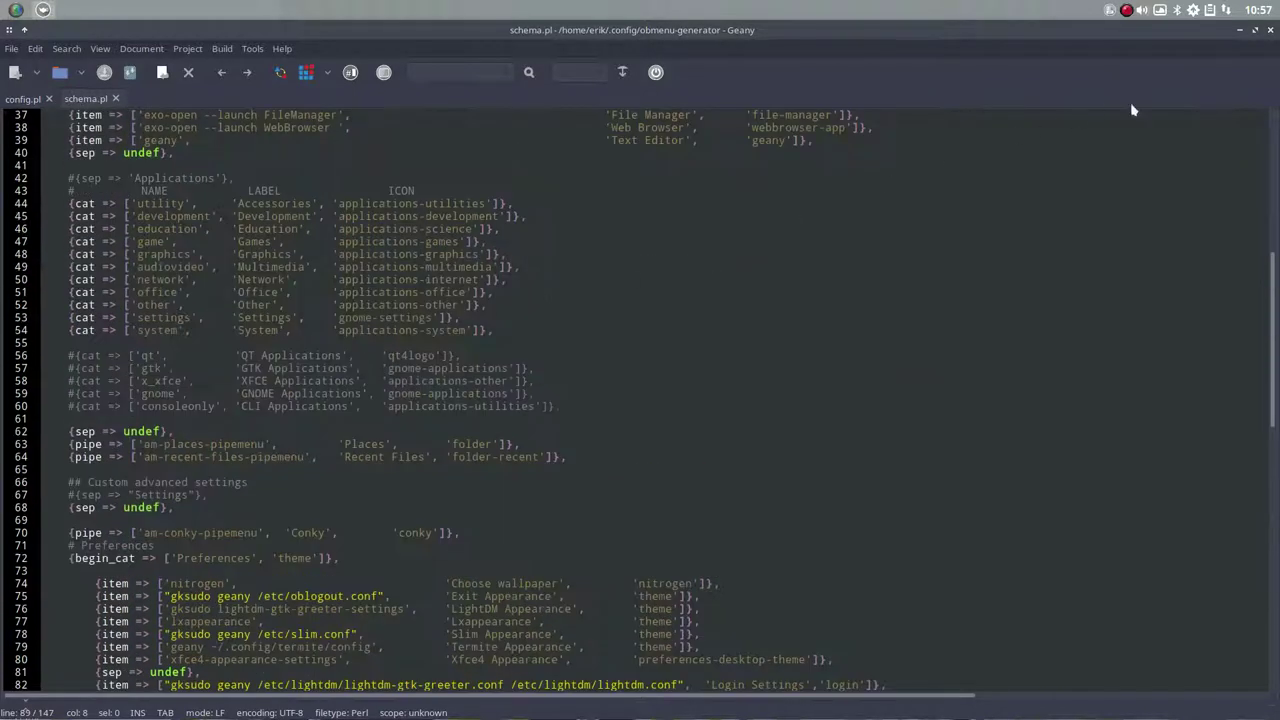
click(1270, 30)
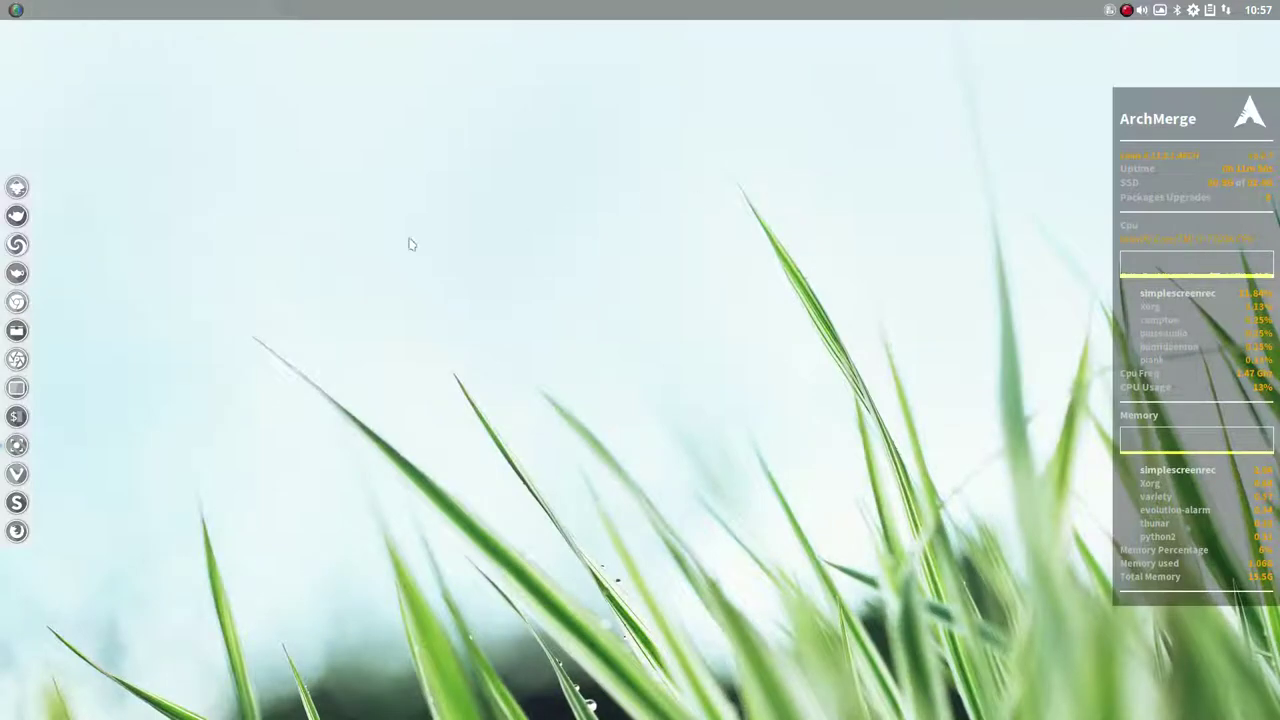
right_click(408, 244)
mouse_move(470, 114)
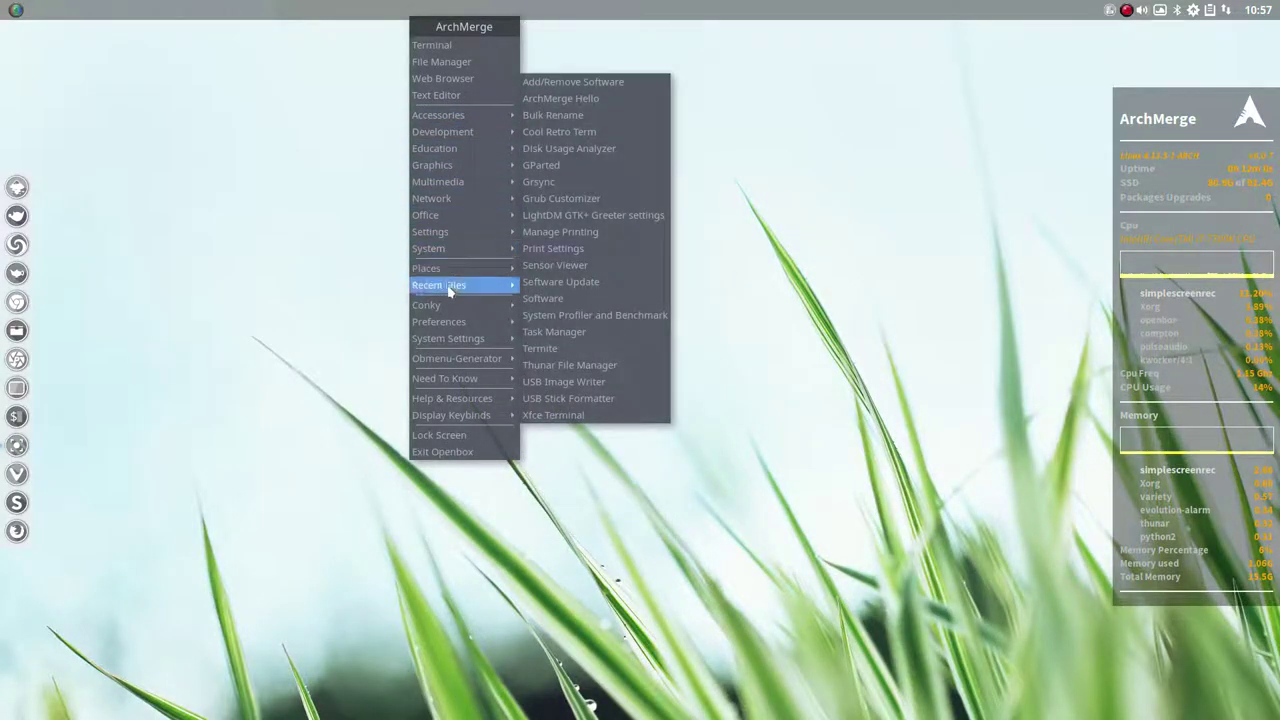
mouse_move(463, 273)
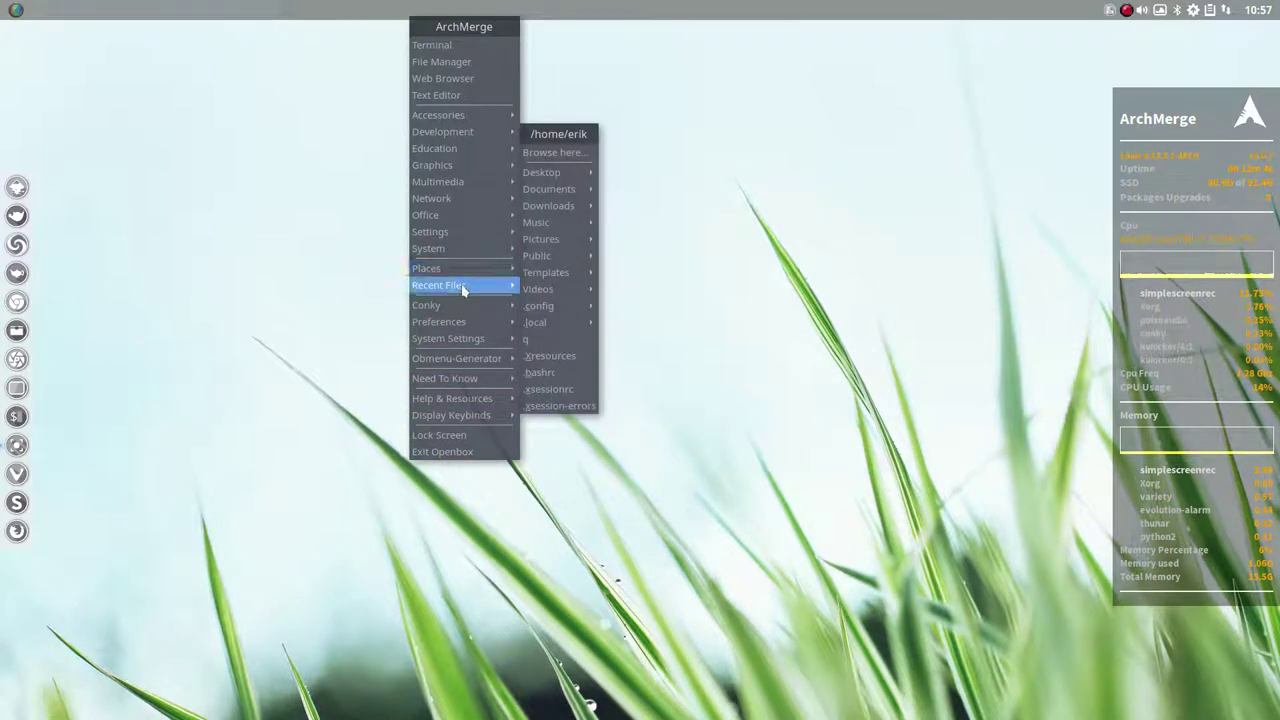
mouse_move(462, 309)
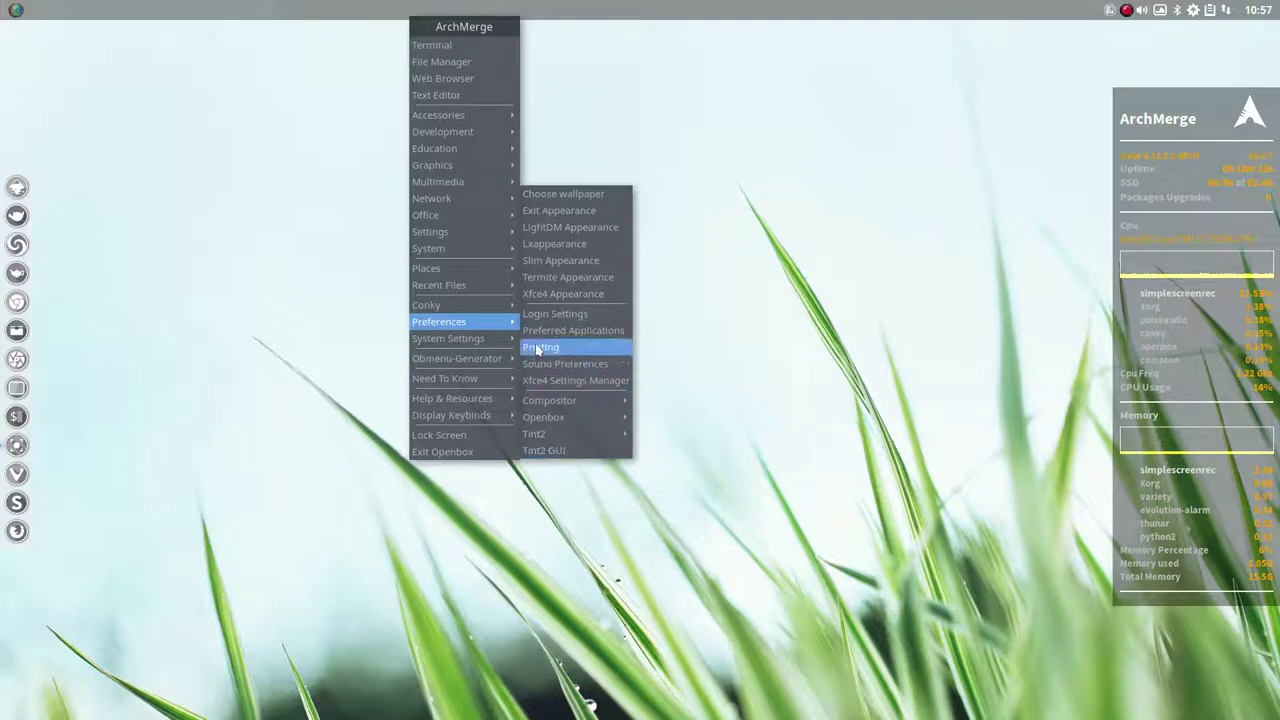
mouse_move(473, 363)
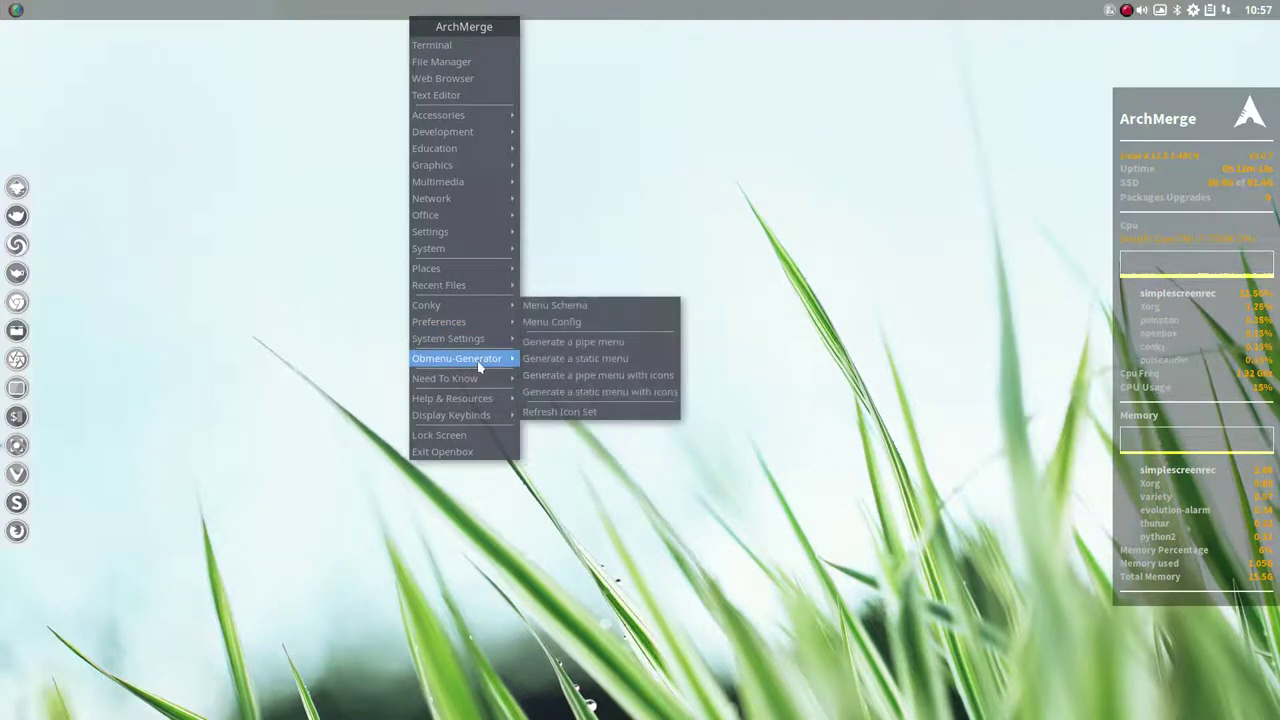
Step: View the menu schema, then open config.pl, select its terminal value 'termite', and close Geany
click(584, 307)
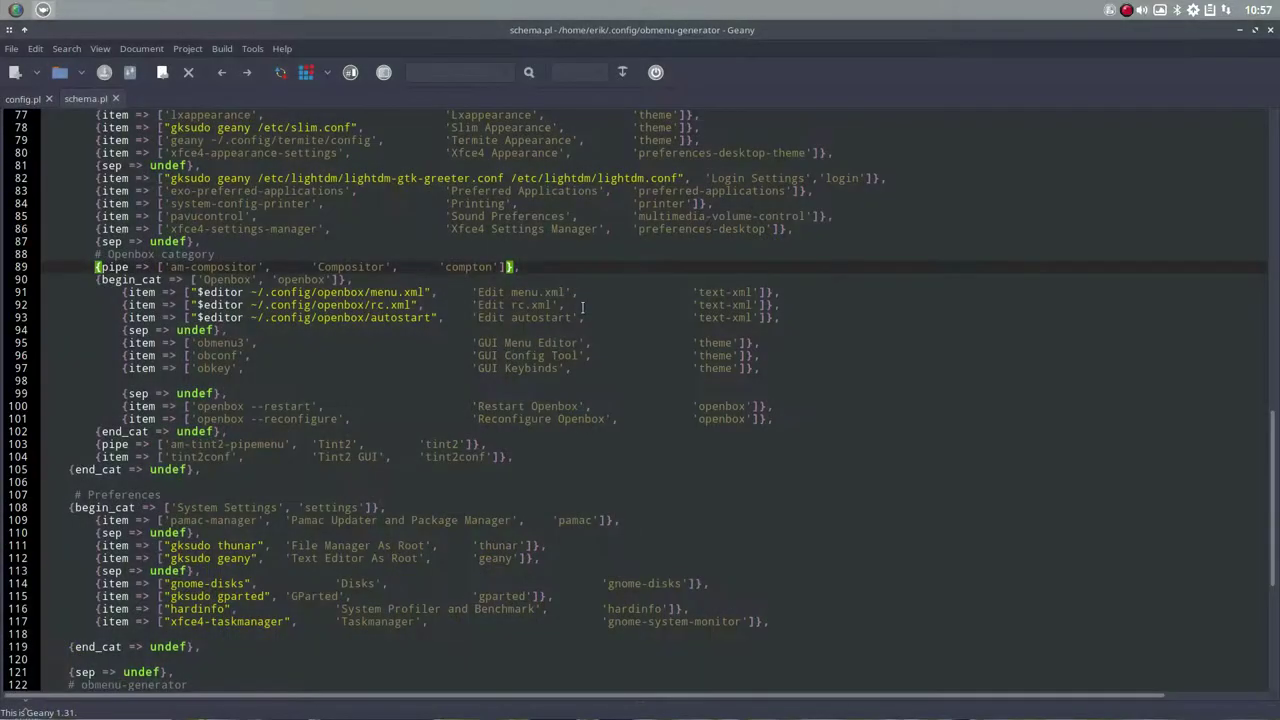
click(1268, 31)
right_click(481, 254)
mouse_move(557, 343)
mouse_move(561, 369)
click(665, 332)
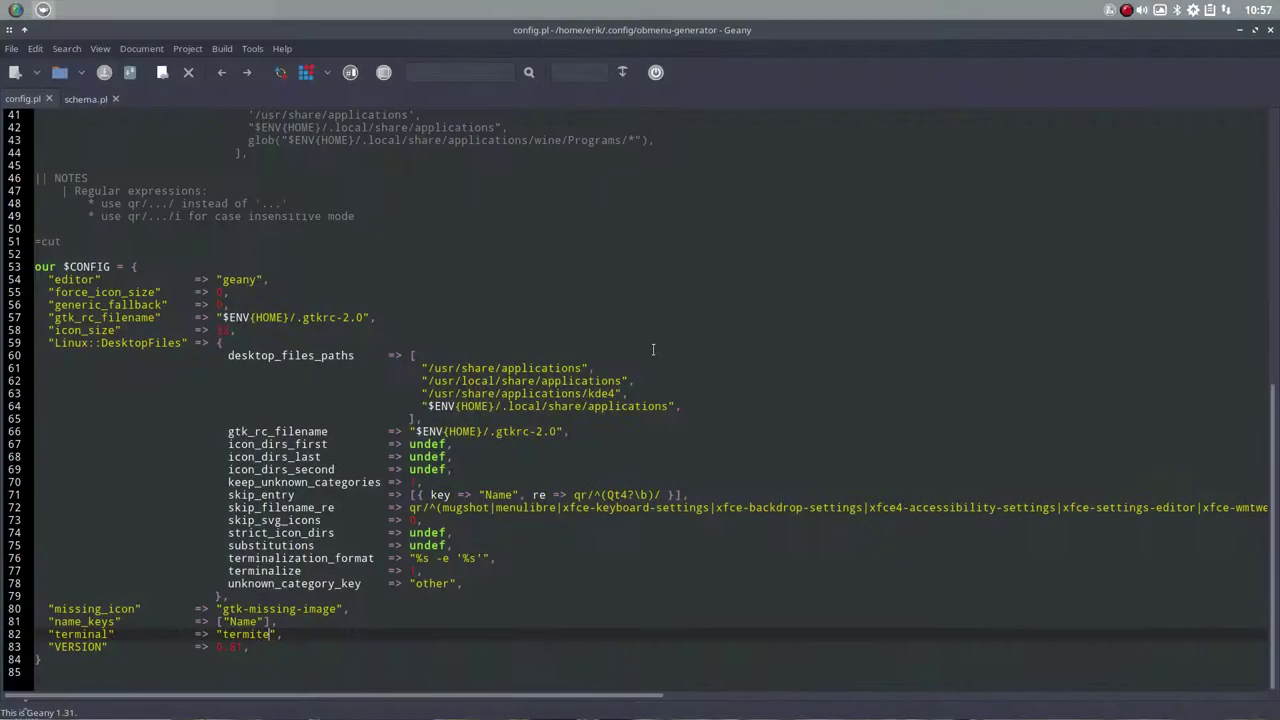
double_click(250, 634)
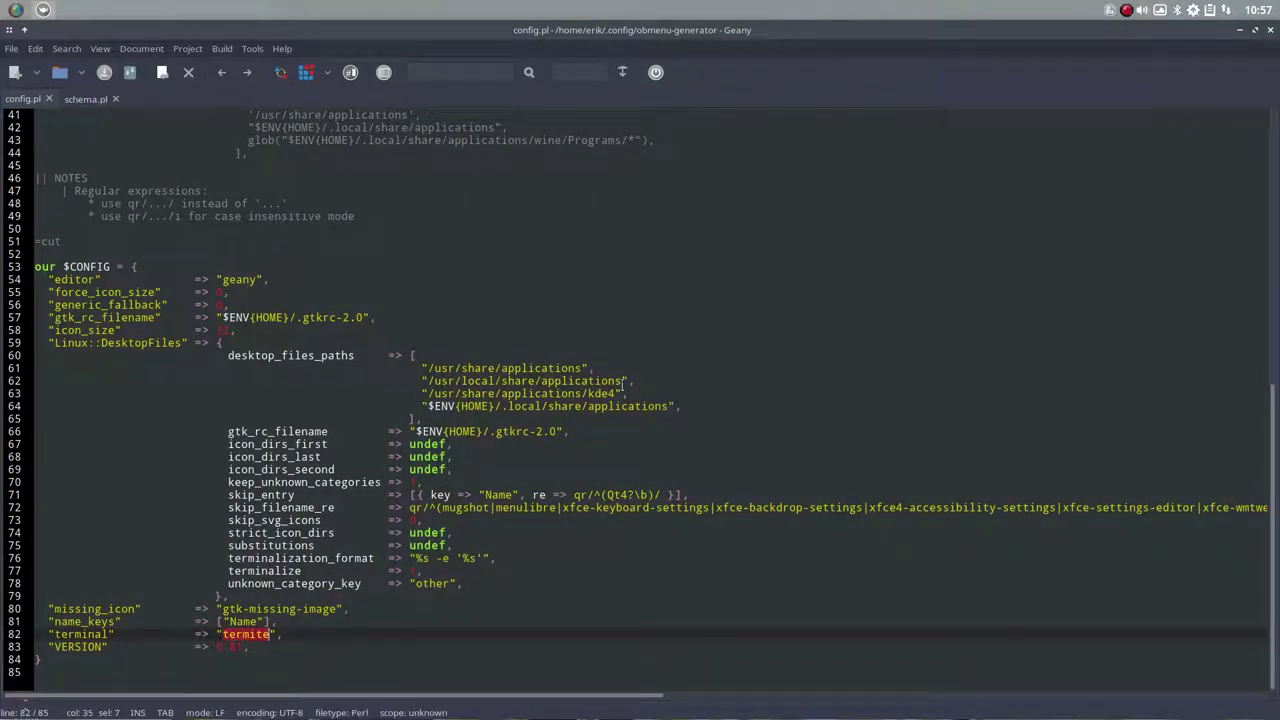
click(1268, 31)
Step: Reopen the desktop menu, browse it, and dismiss it
right_click(417, 315)
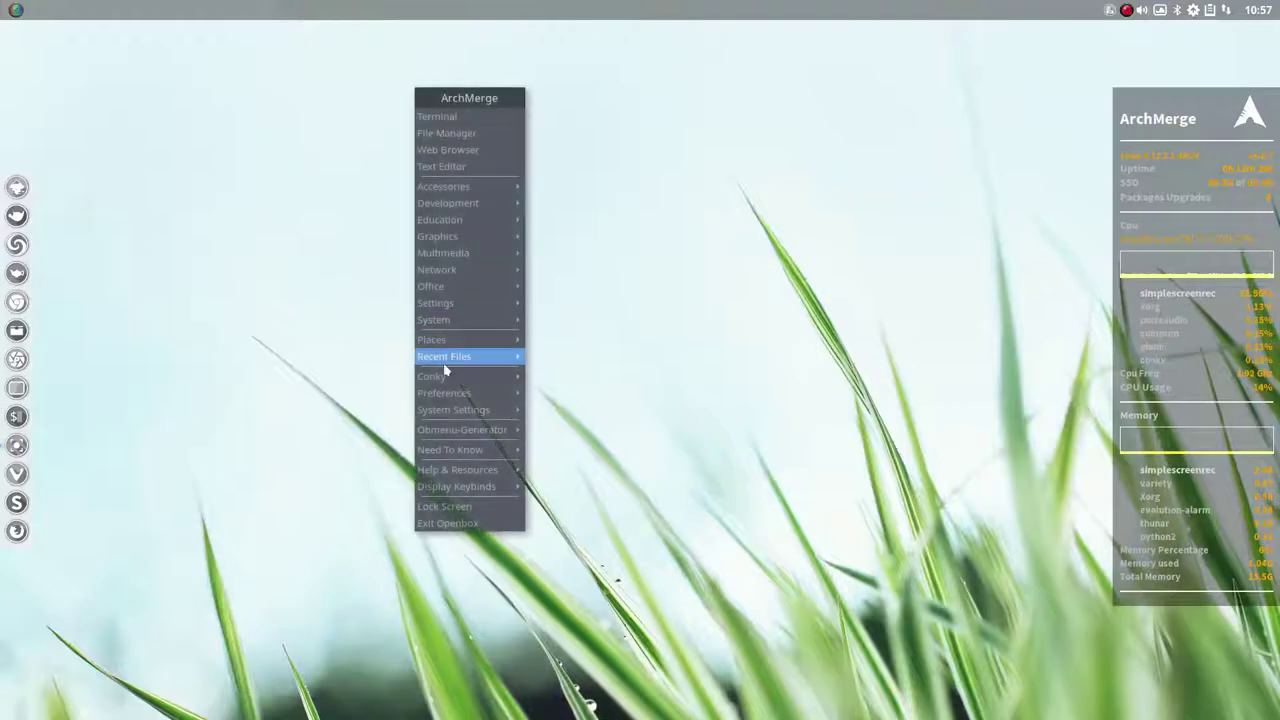
mouse_move(450, 393)
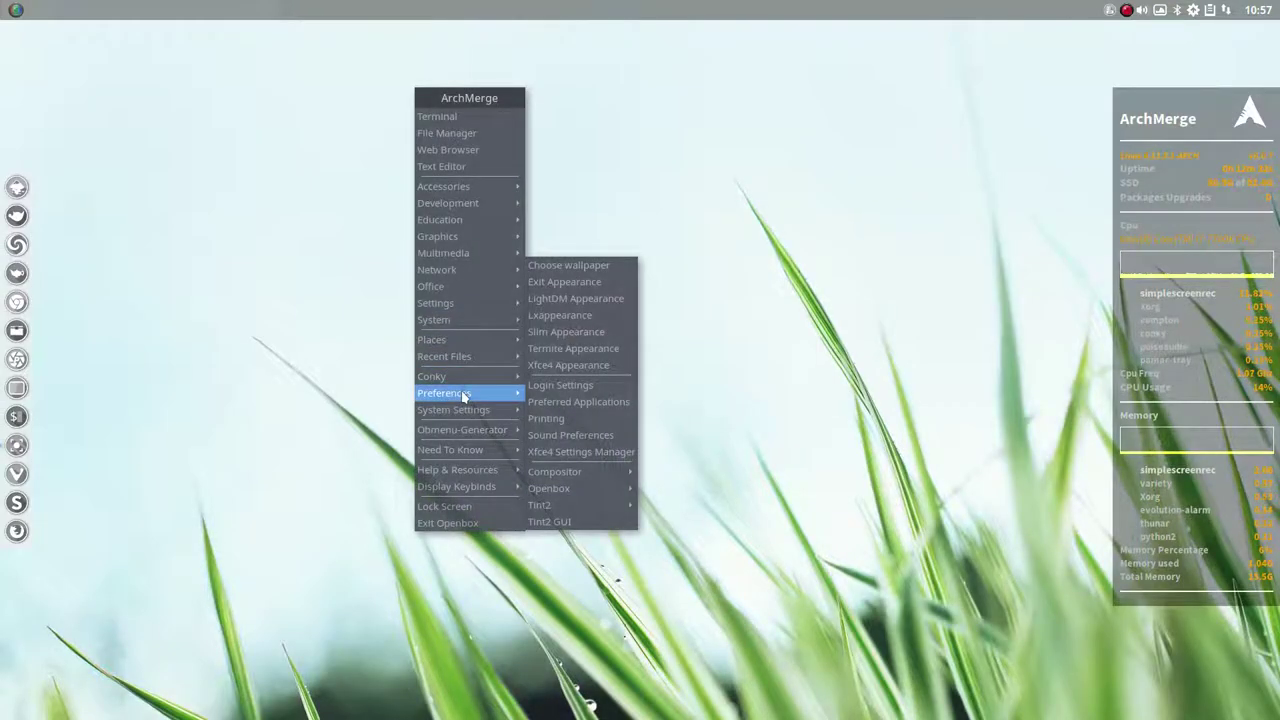
mouse_move(497, 433)
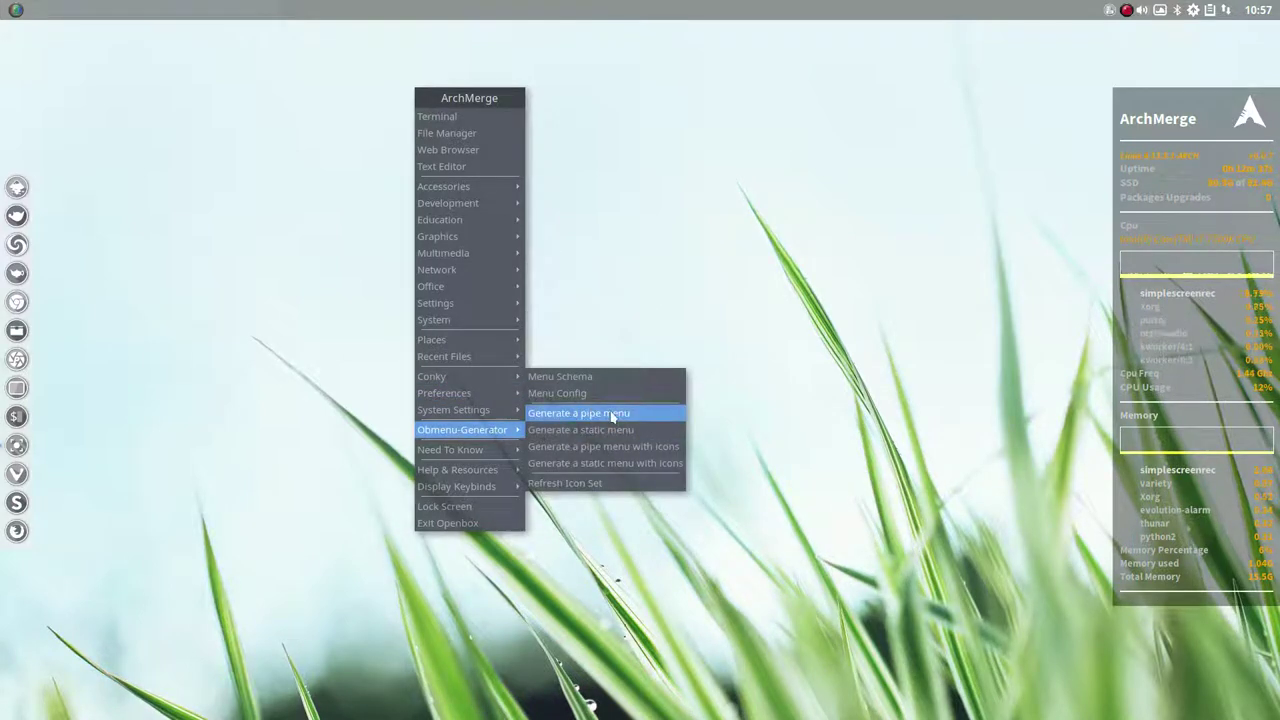
click(328, 367)
Step: In the file manager, navigate from .config into the openbox folder and select menu.xml
click(23, 331)
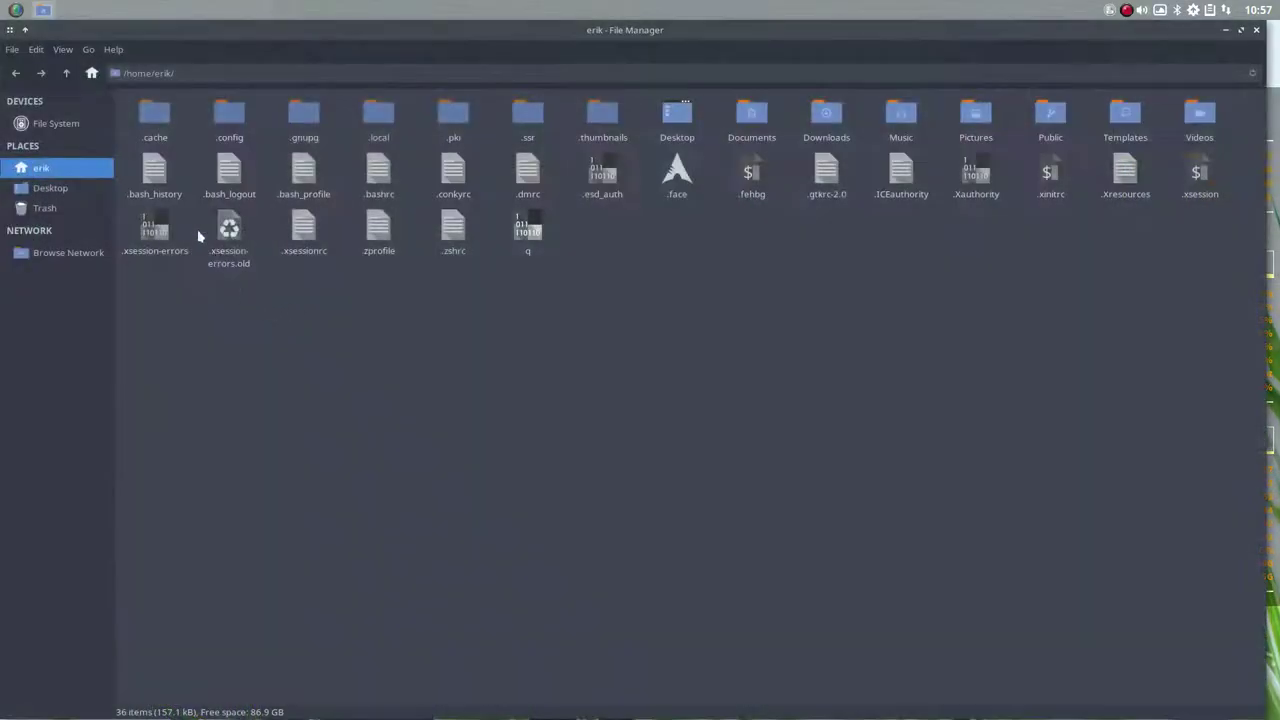
double_click(228, 118)
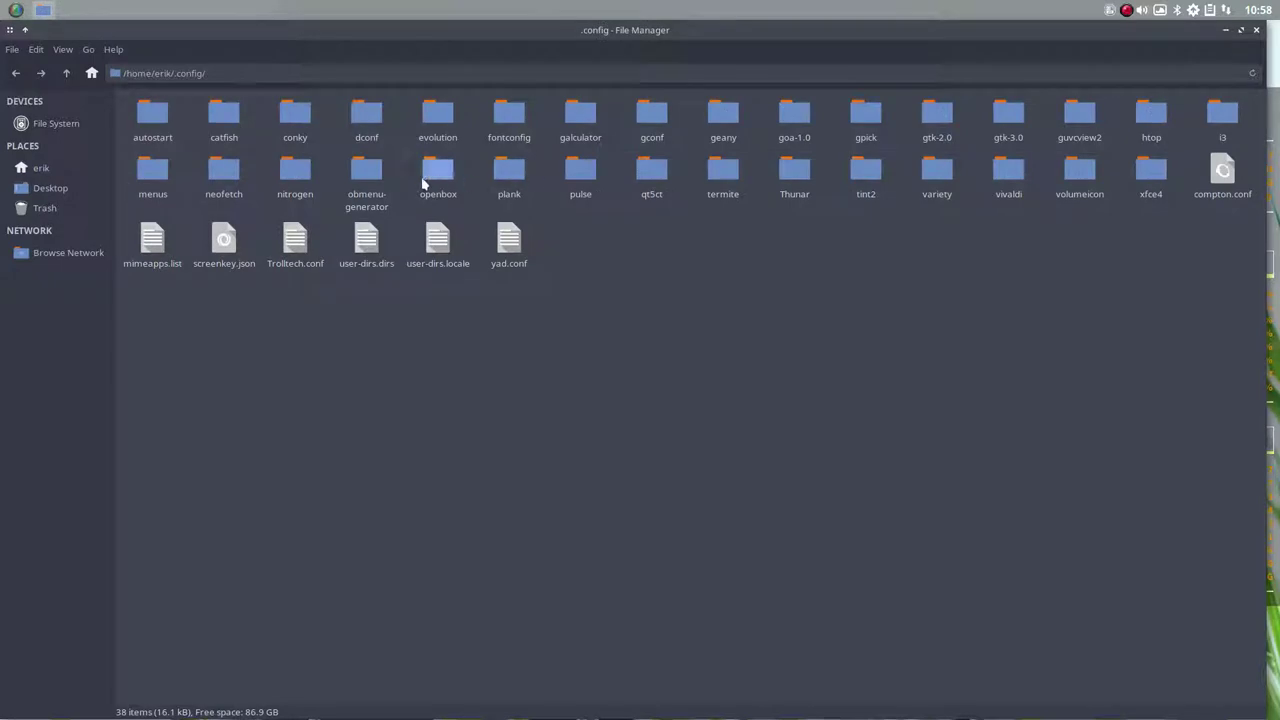
double_click(366, 172)
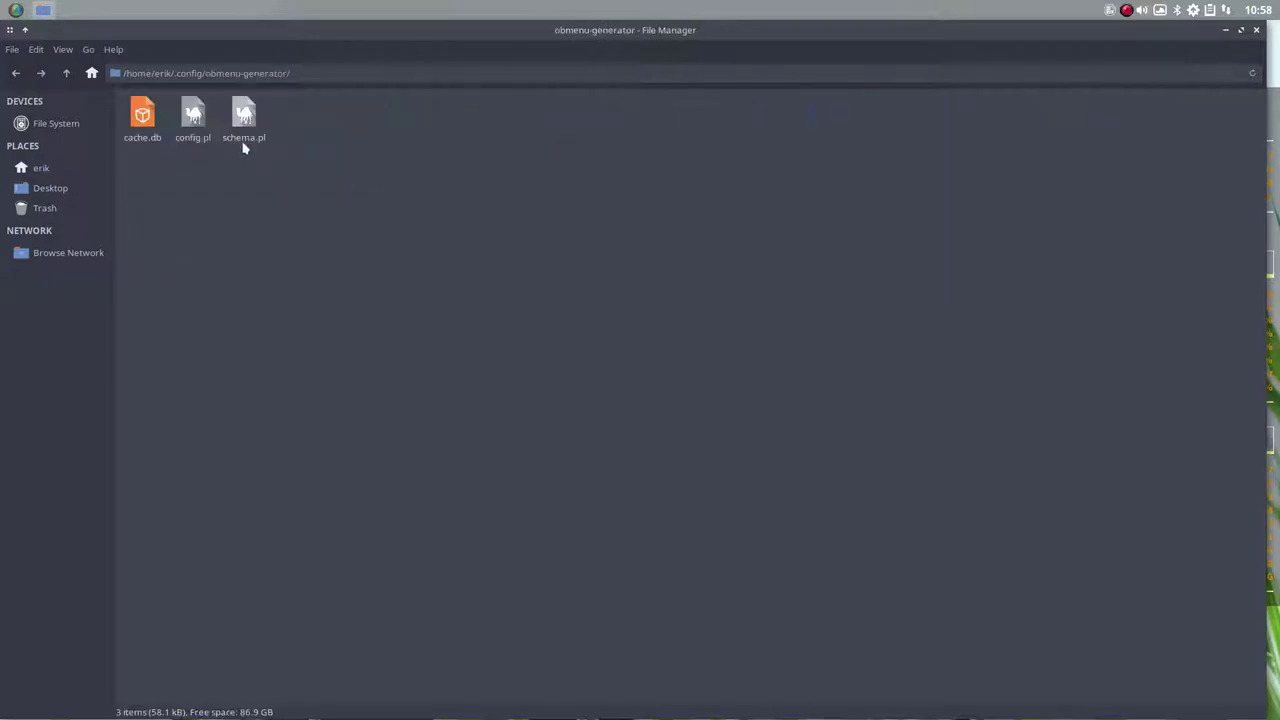
click(67, 73)
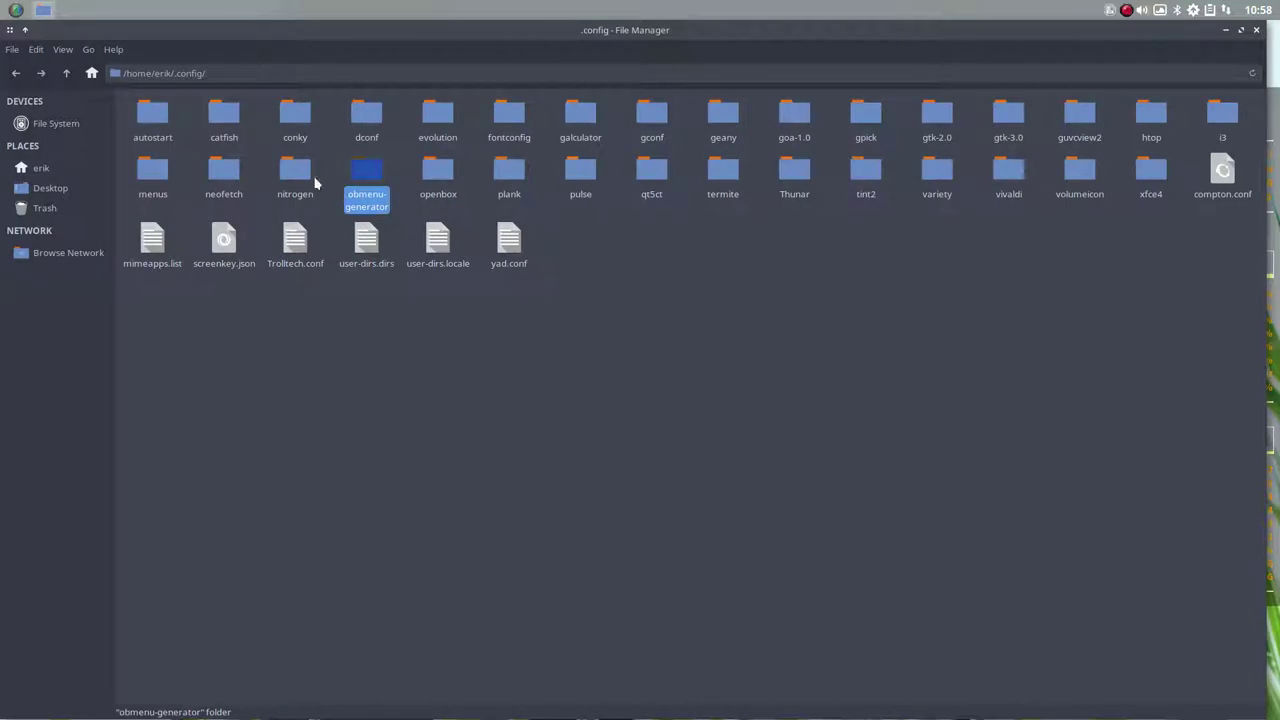
double_click(438, 168)
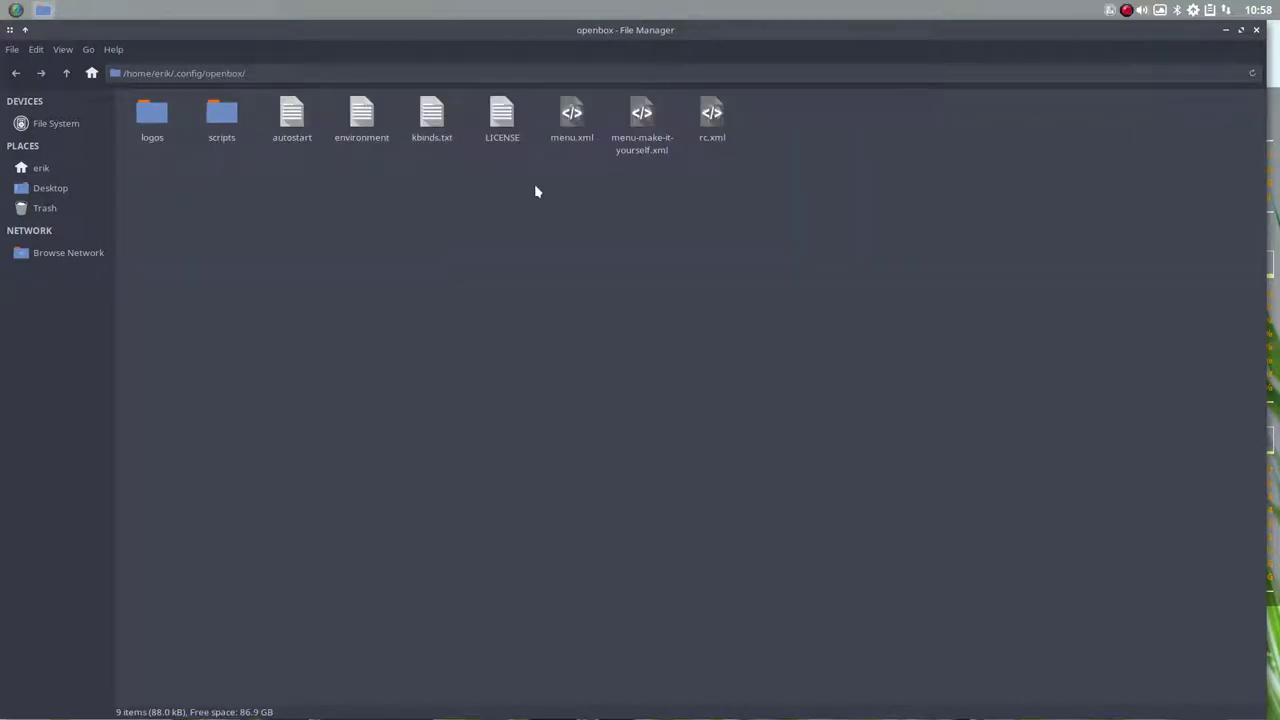
drag(543, 198, 617, 206)
click(571, 136)
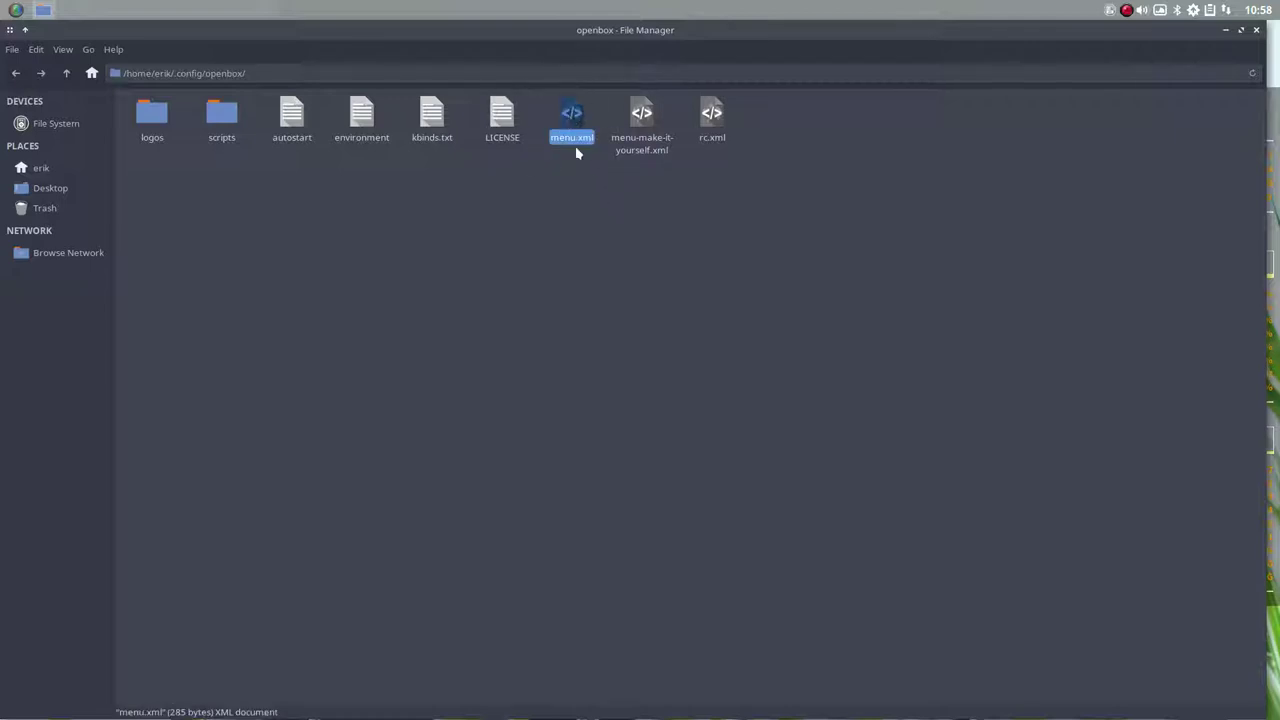
key(super+space)
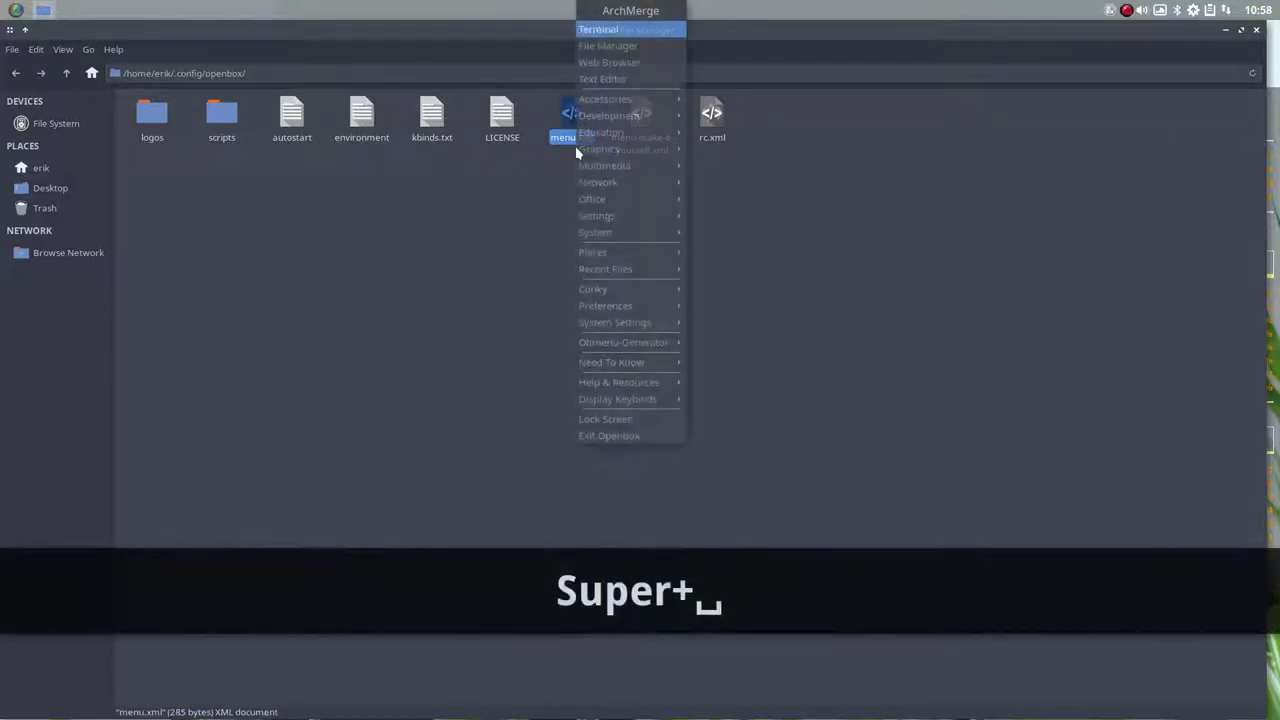
Step: Open menu.xml in Geany and select the /usr/bin/obmenu-generator path on line 5
key(Escape)
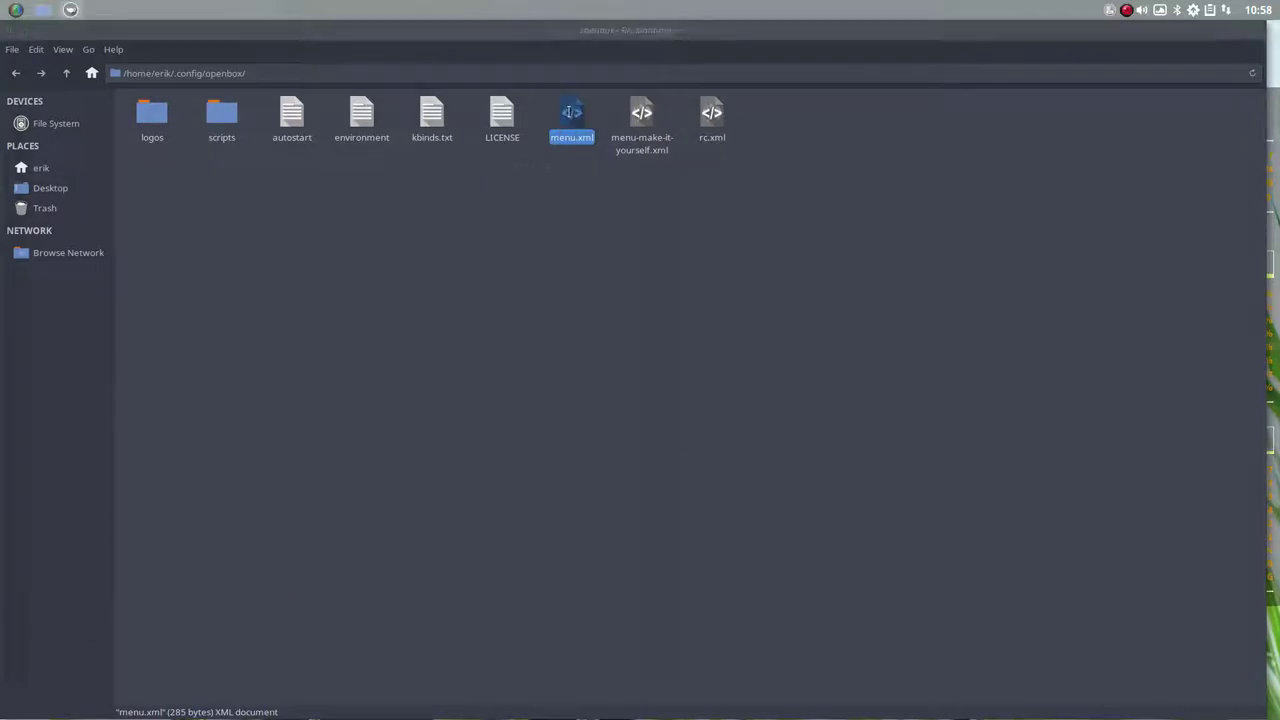
double_click(571, 116)
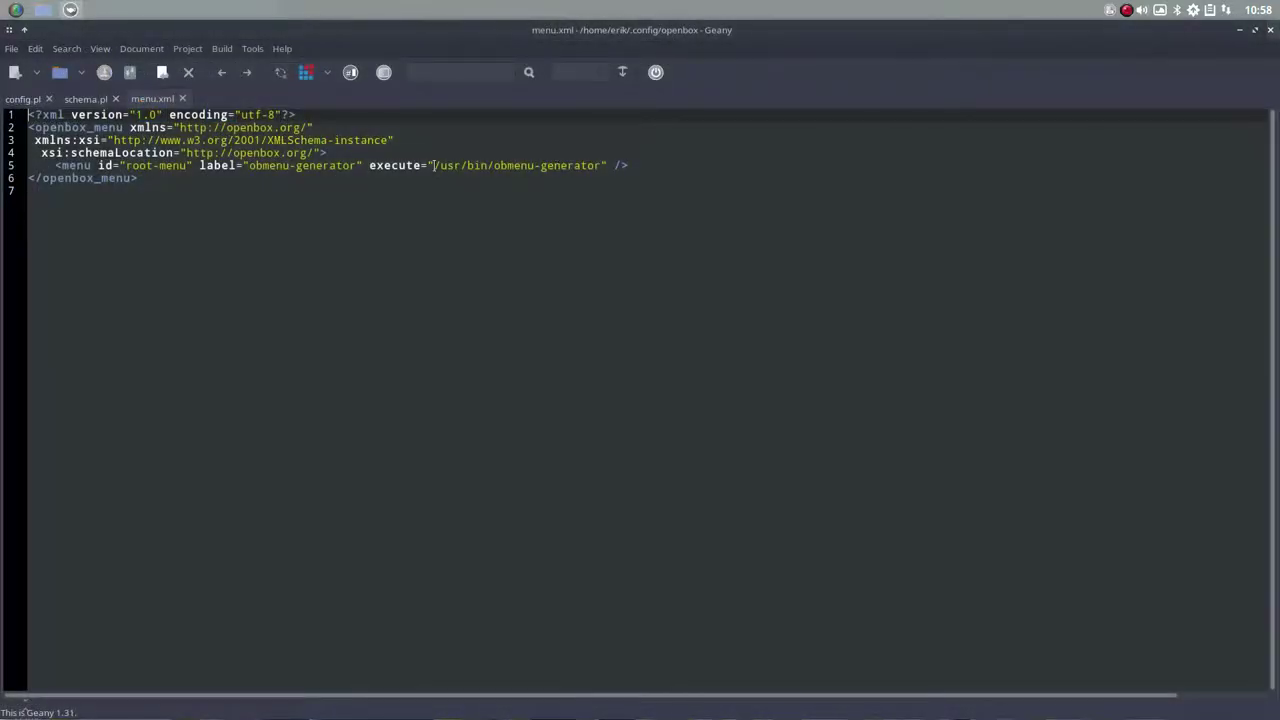
drag(433, 165, 598, 160)
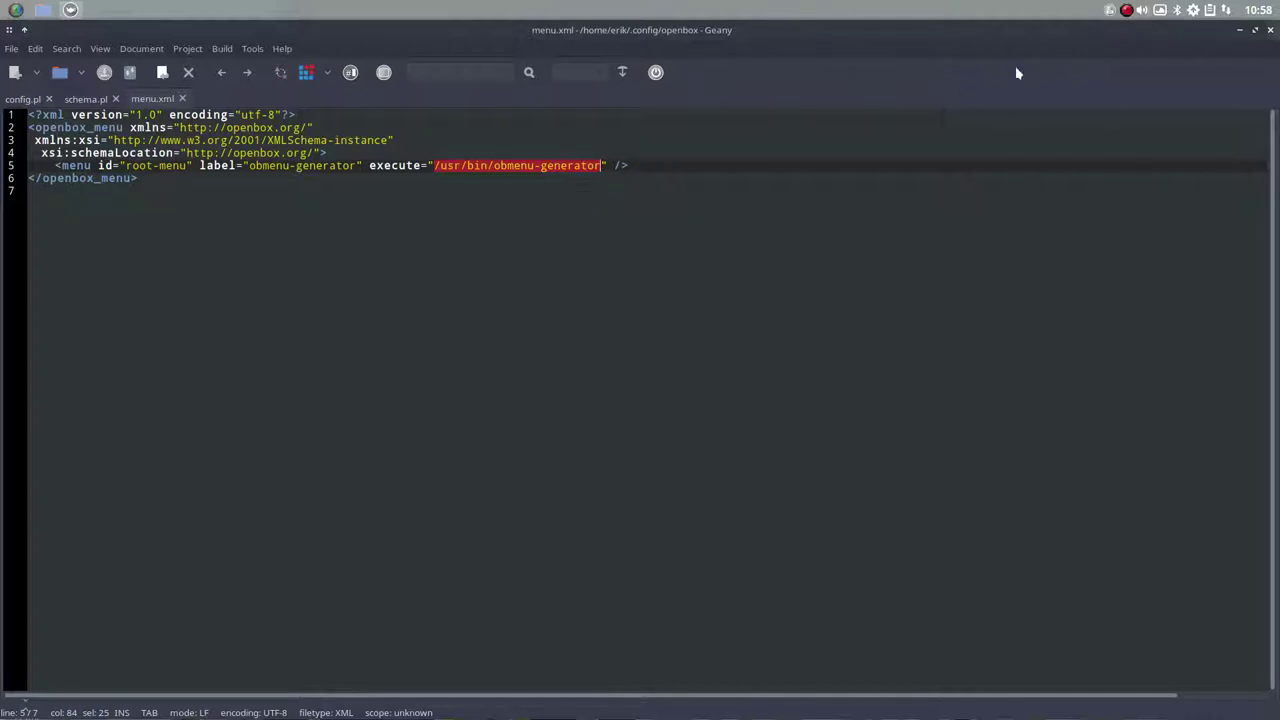
Step: Open menu-make-it-yourself.xml from the file manager, close that document, and close Geany
click(1239, 30)
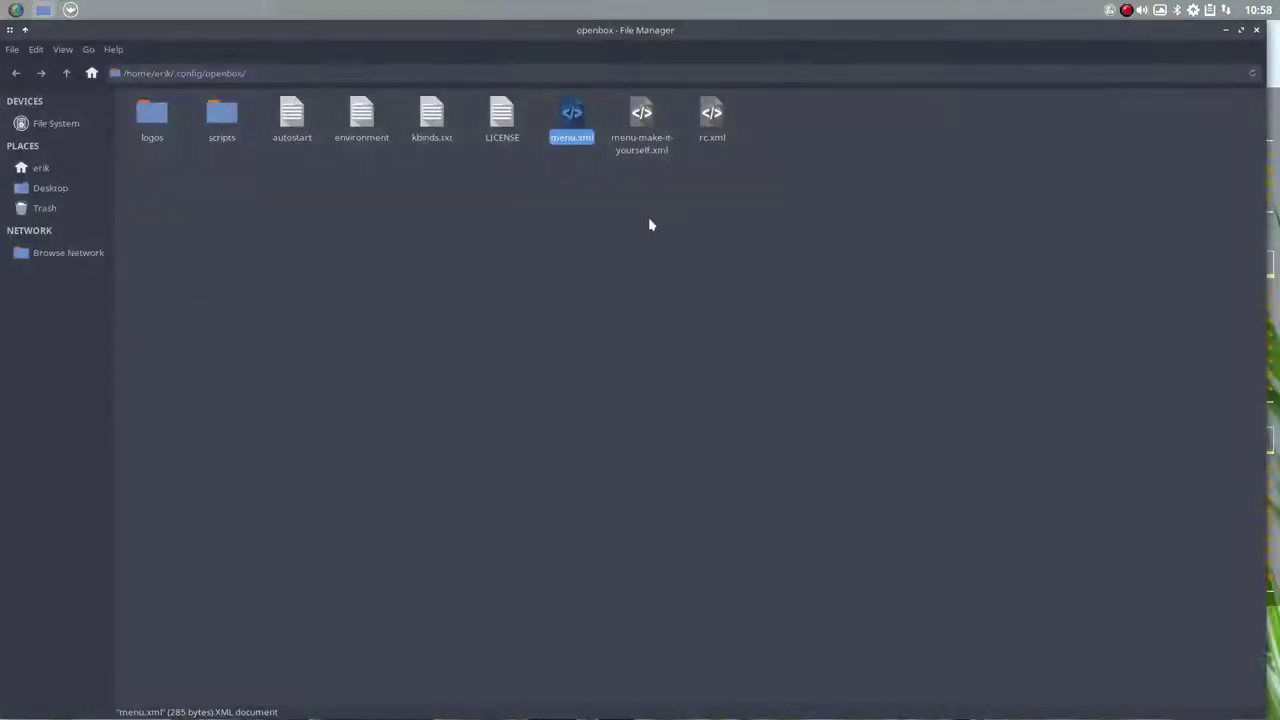
click(566, 216)
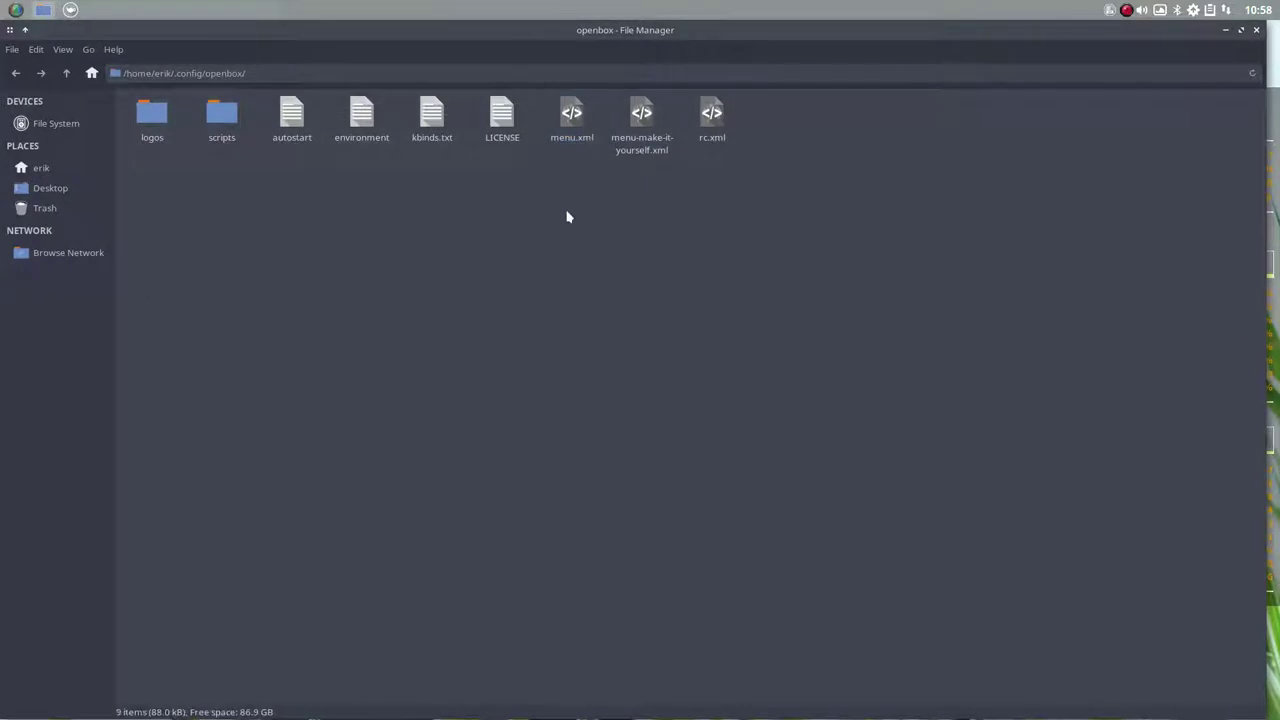
click(640, 112)
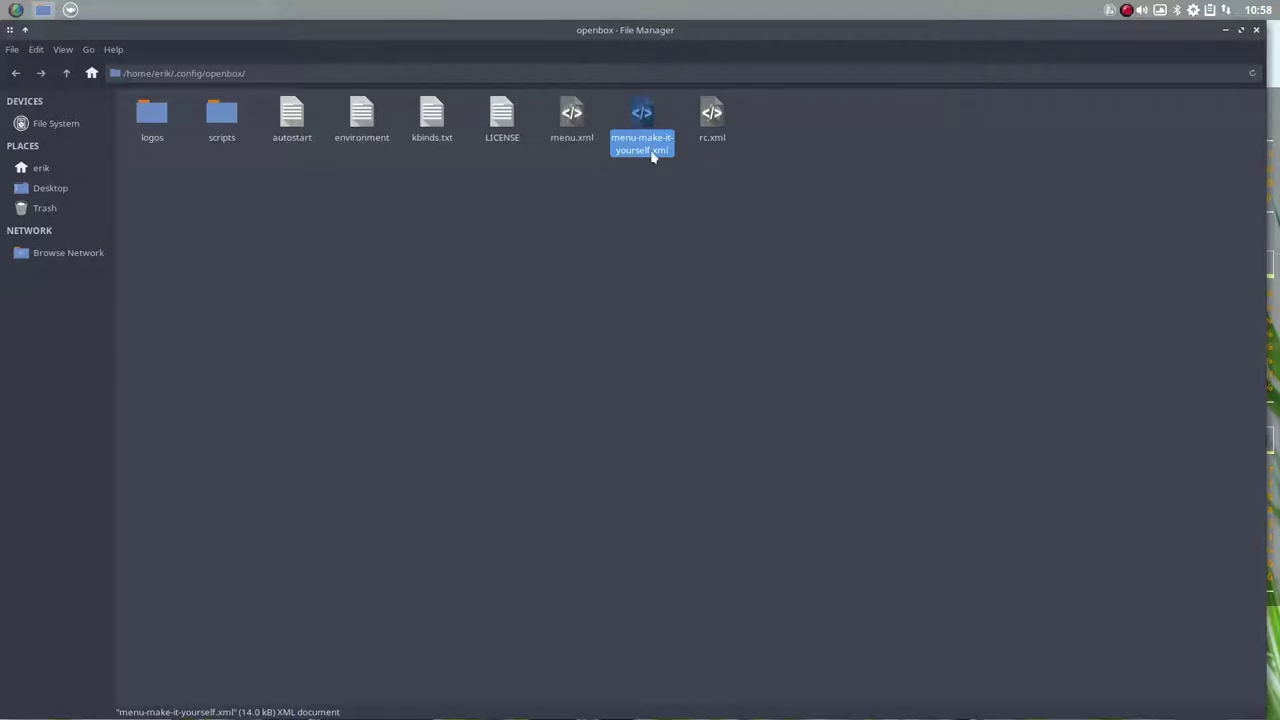
double_click(643, 112)
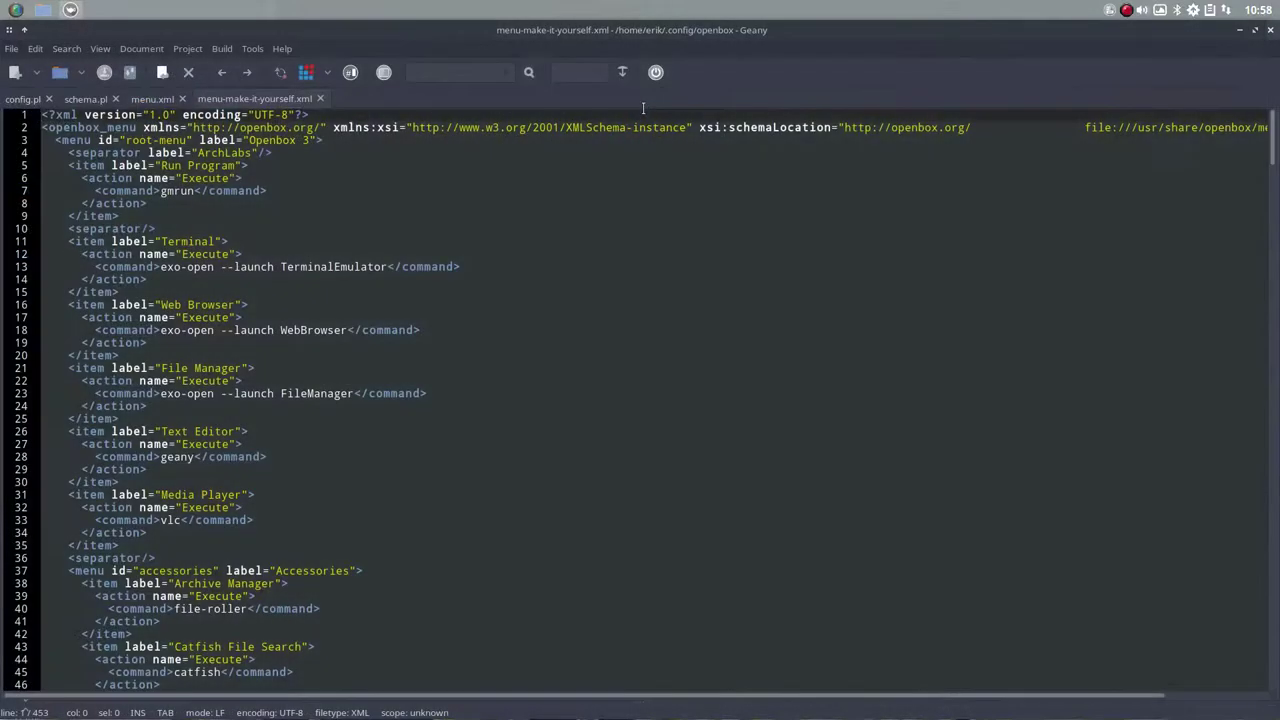
click(321, 99)
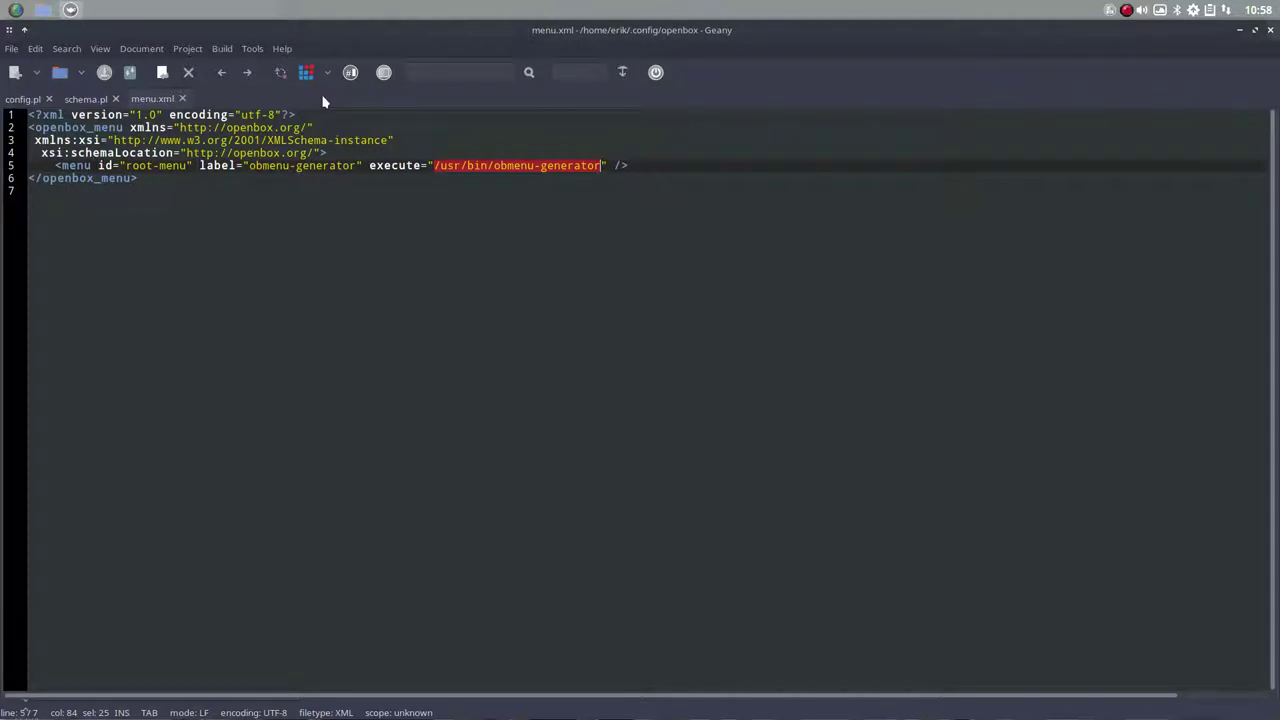
click(1272, 31)
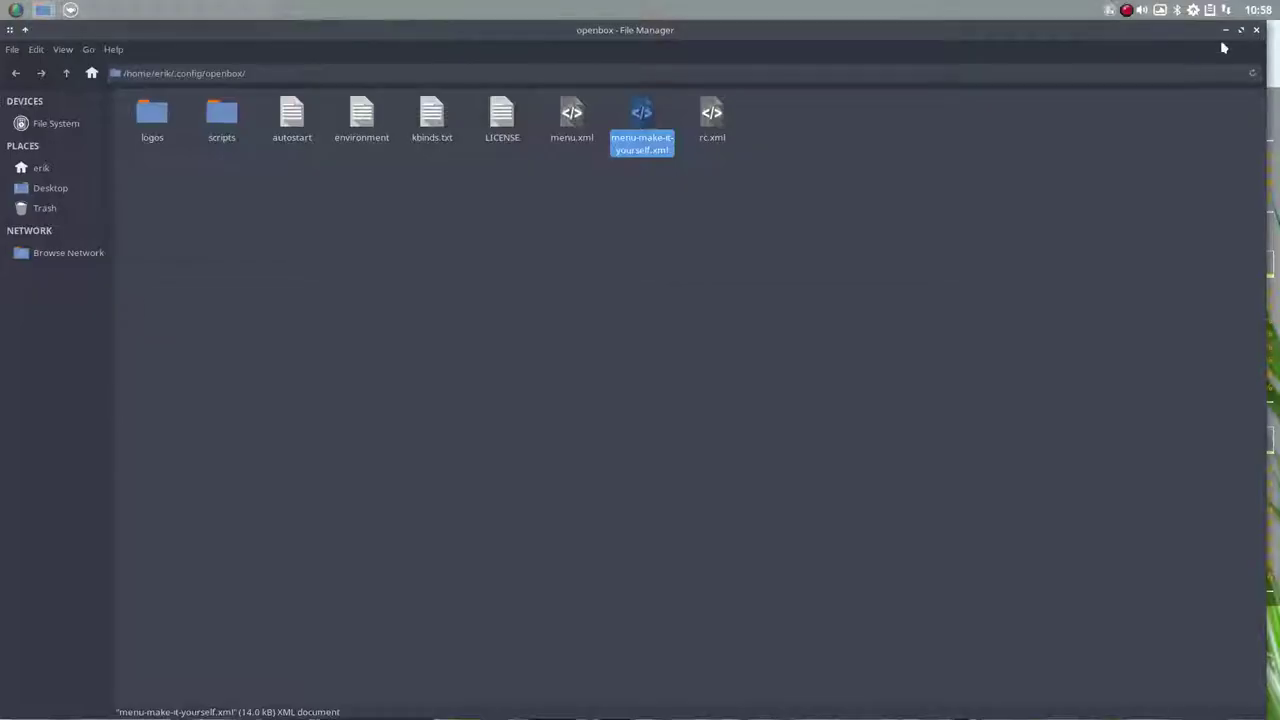
Step: Close the file manager and reopen Geany showing menu.xml
click(1257, 32)
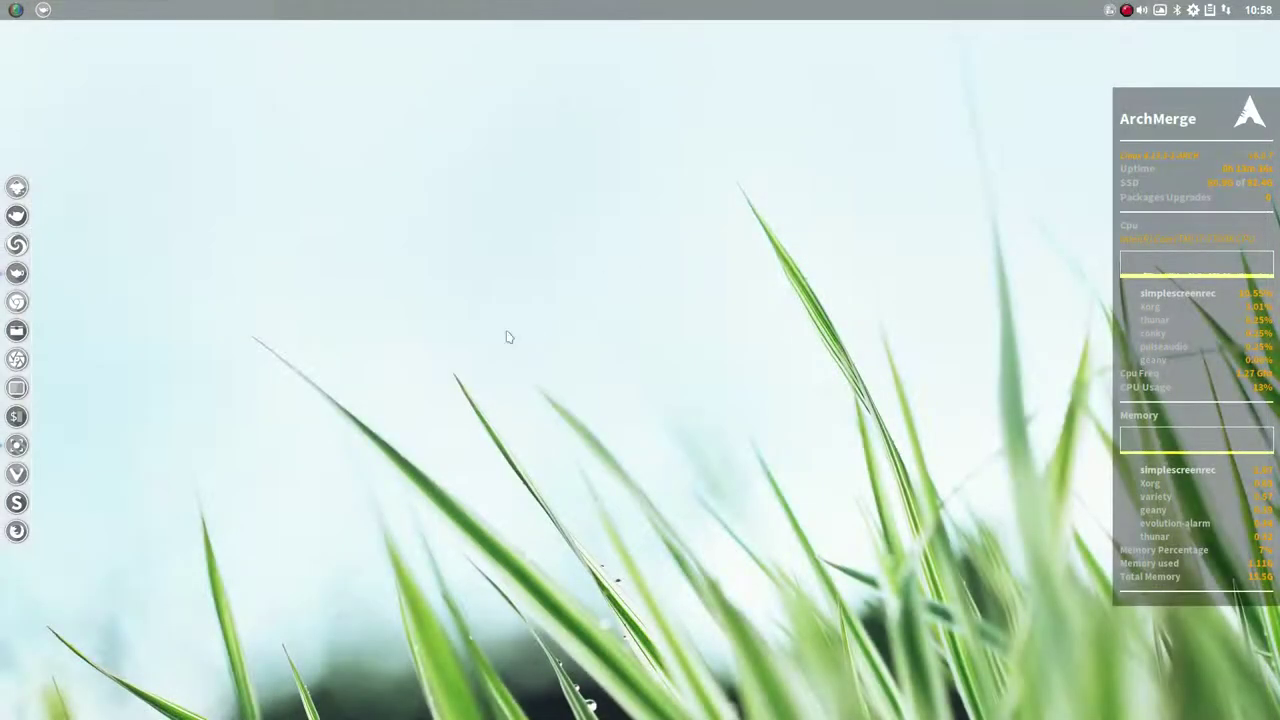
click(17, 271)
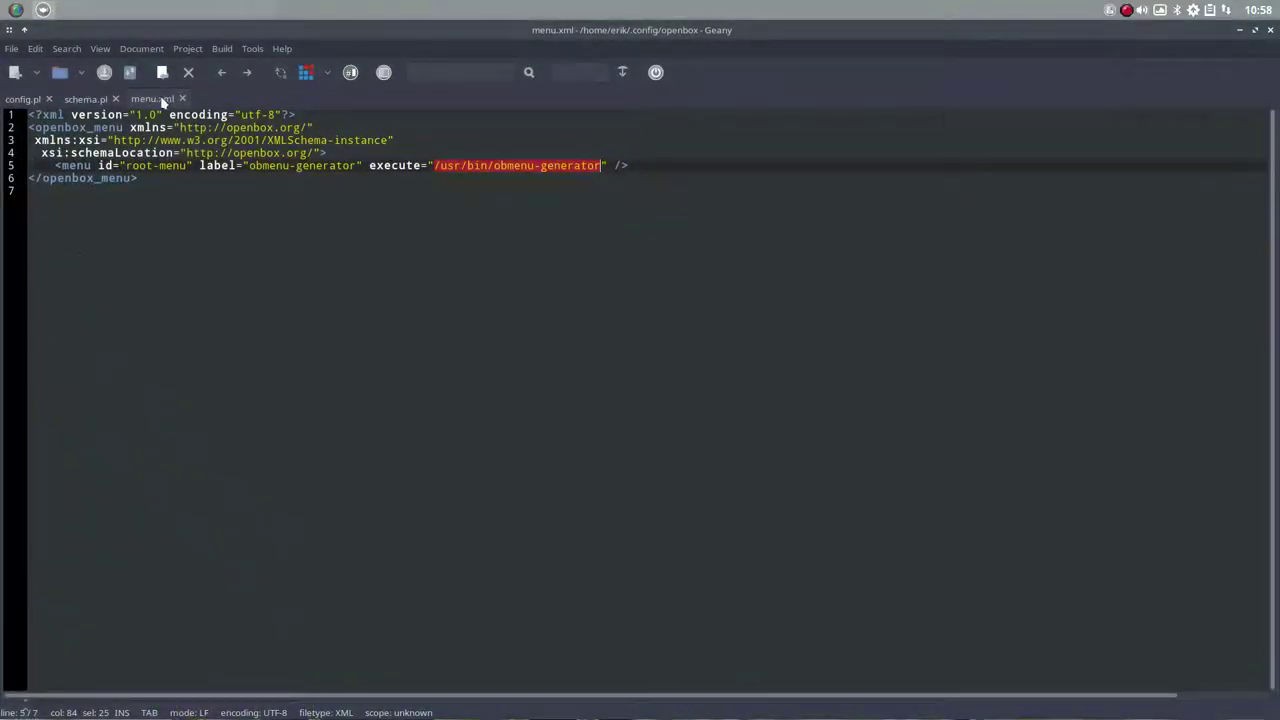
key(super+space)
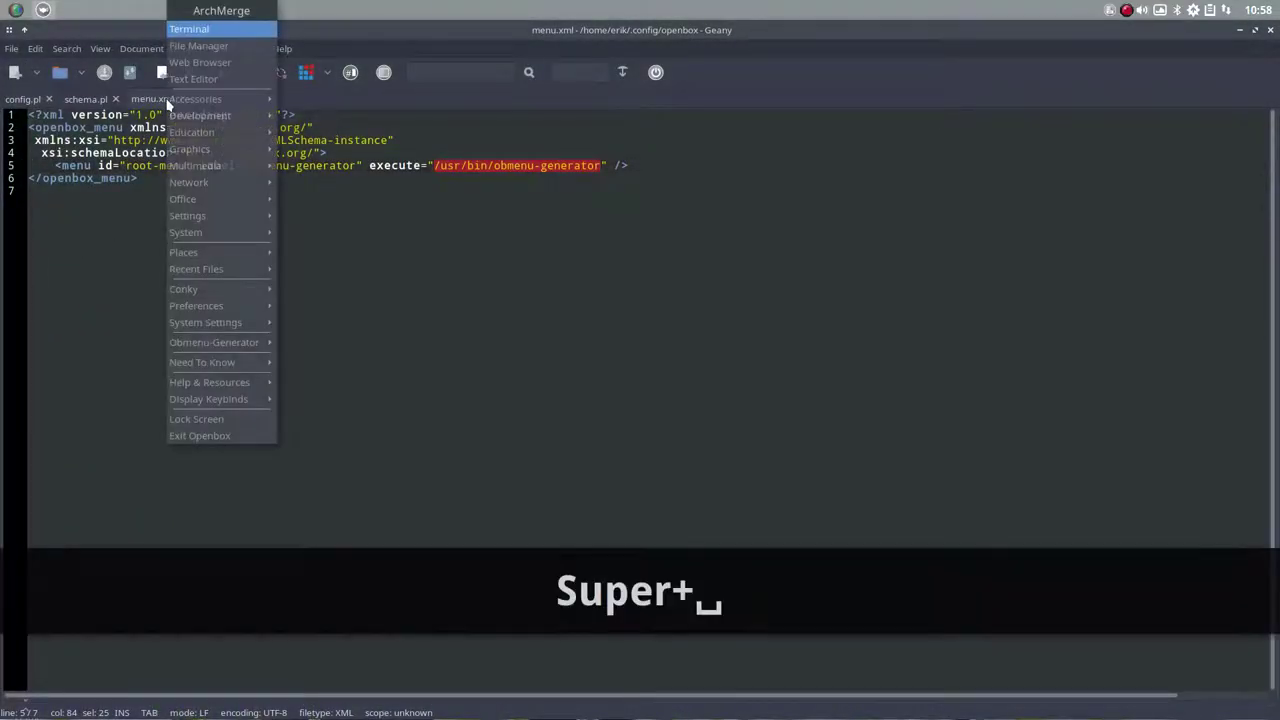
click(491, 200)
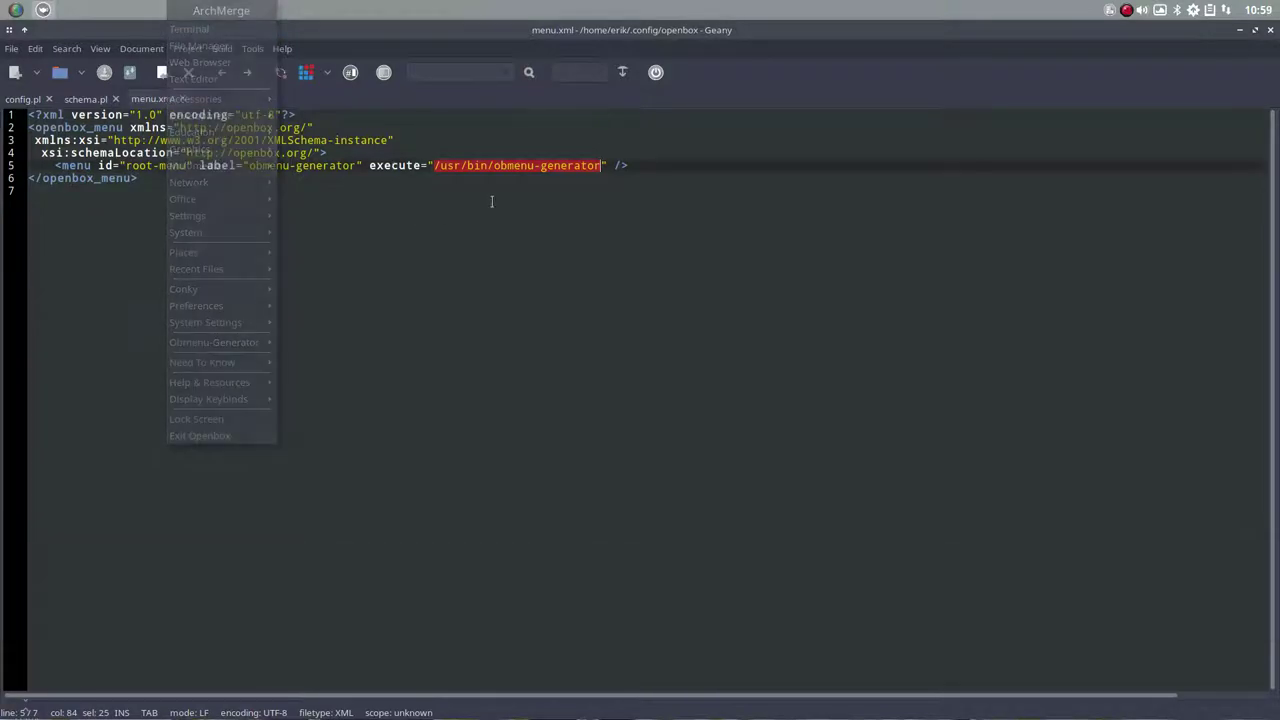
Step: Generate a static menu via the desktop menu's Obmenu-Generator submenu
click(1240, 30)
key(super+space)
mouse_move(745, 356)
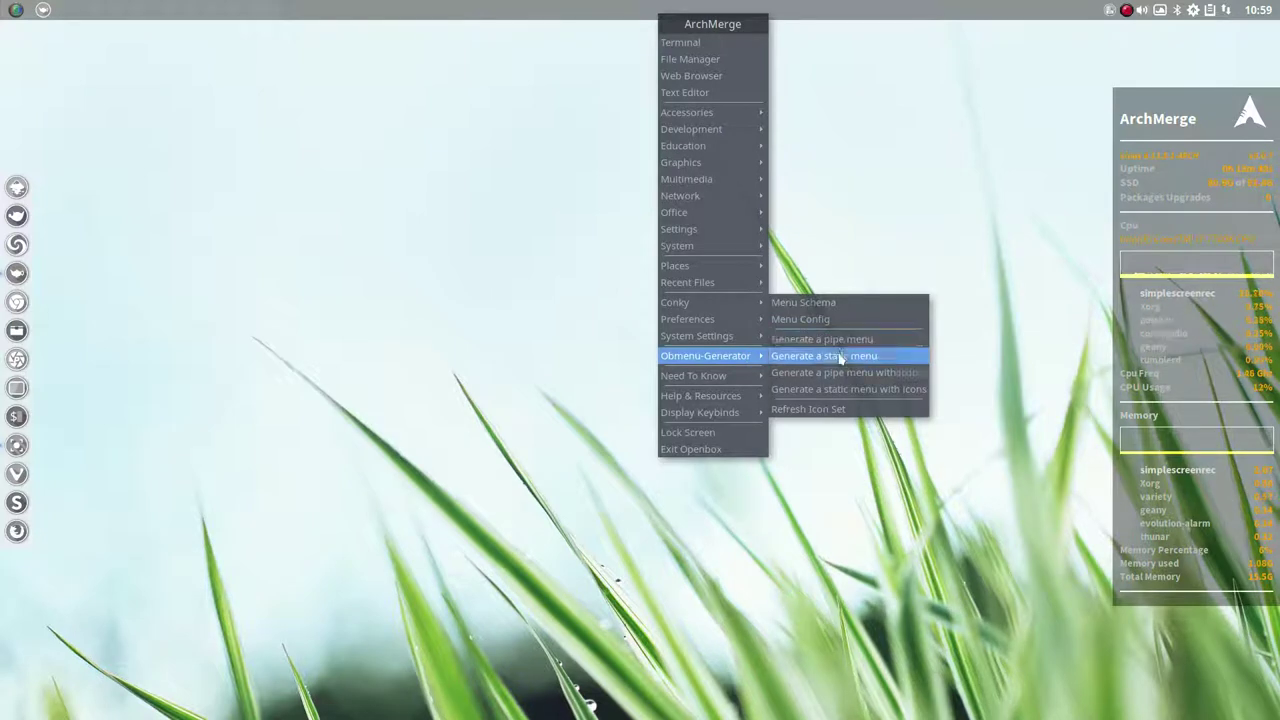
click(841, 357)
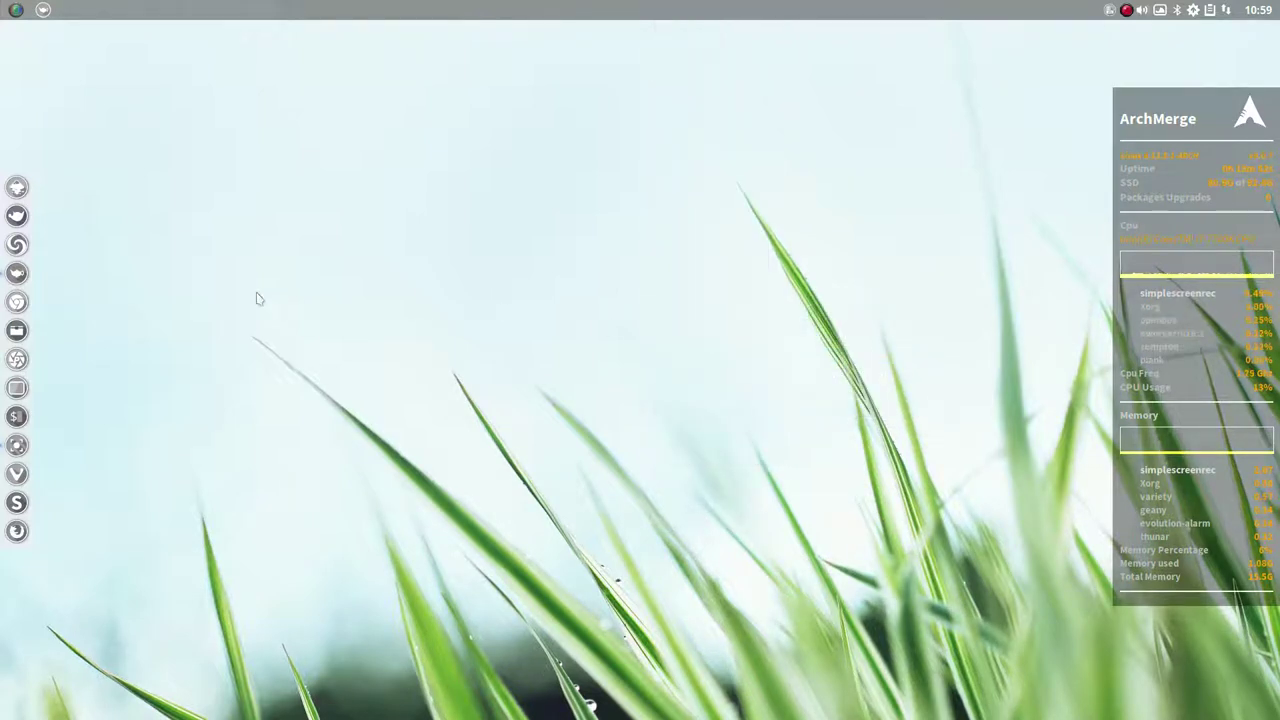
Step: Reload menu.xml from disk and inspect the generated entries, such as Darktable on line 56
click(44, 10)
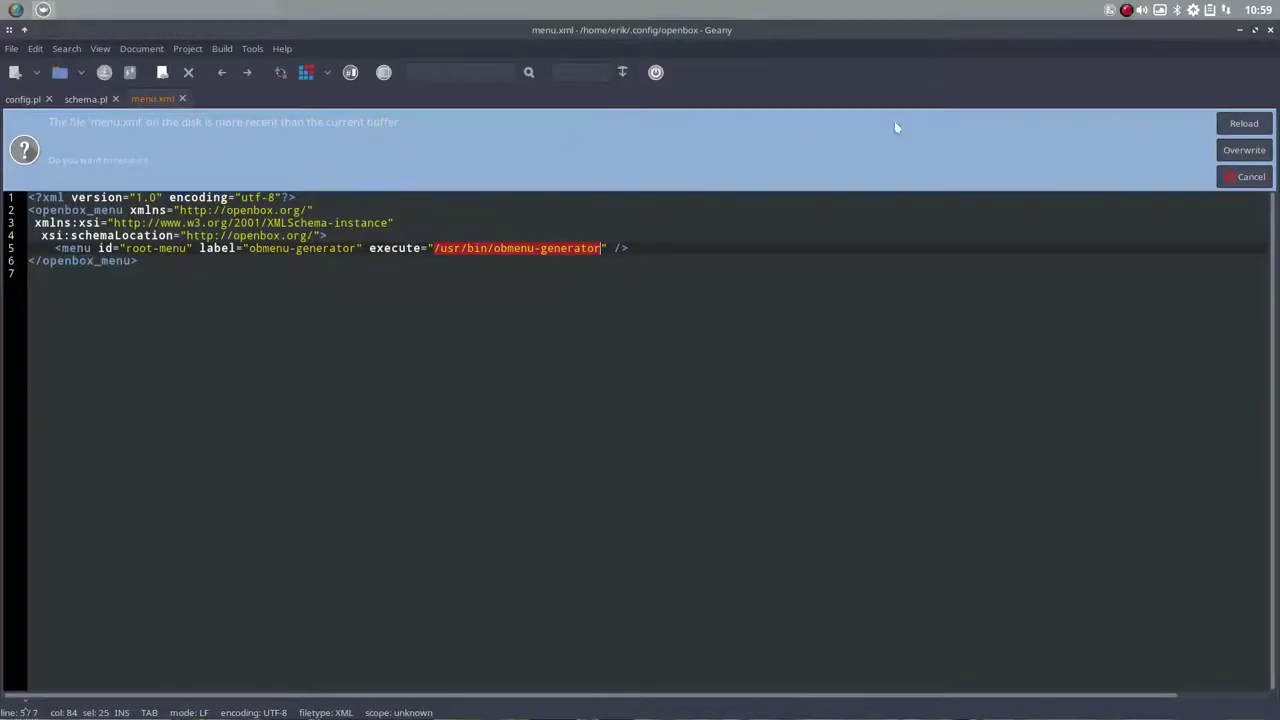
click(1256, 125)
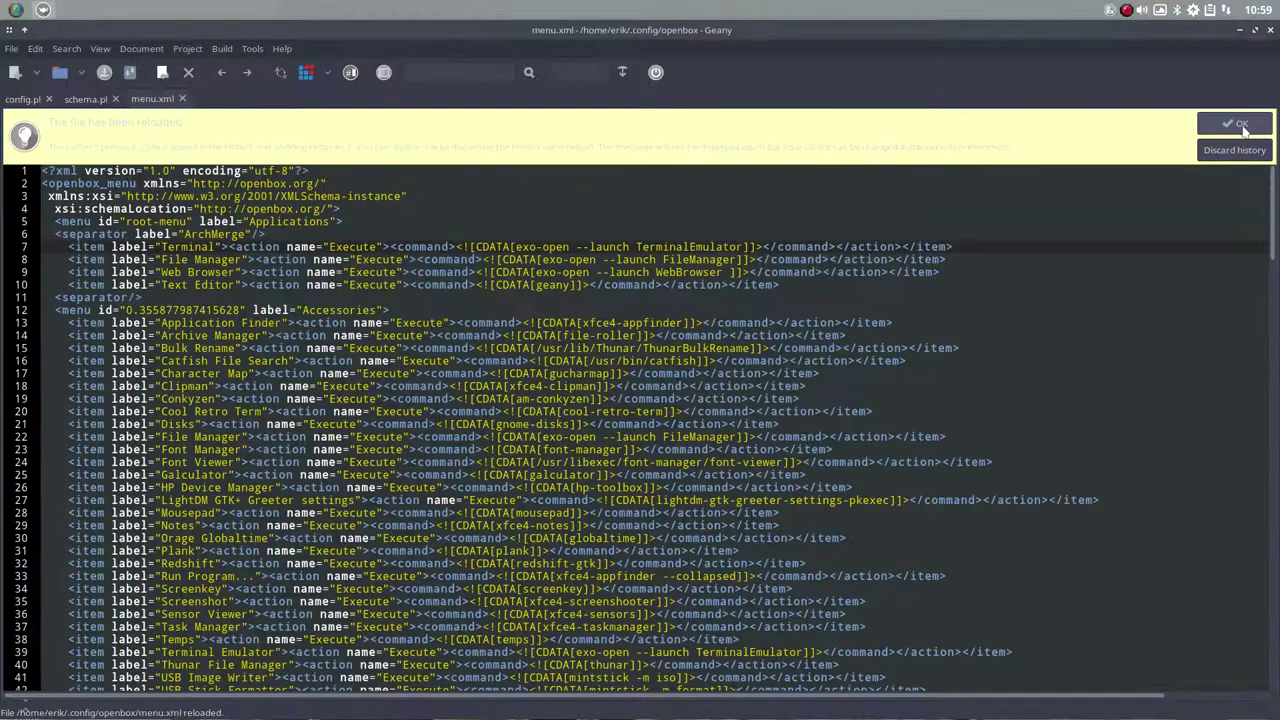
click(1234, 124)
scroll(330, 200, down, 15)
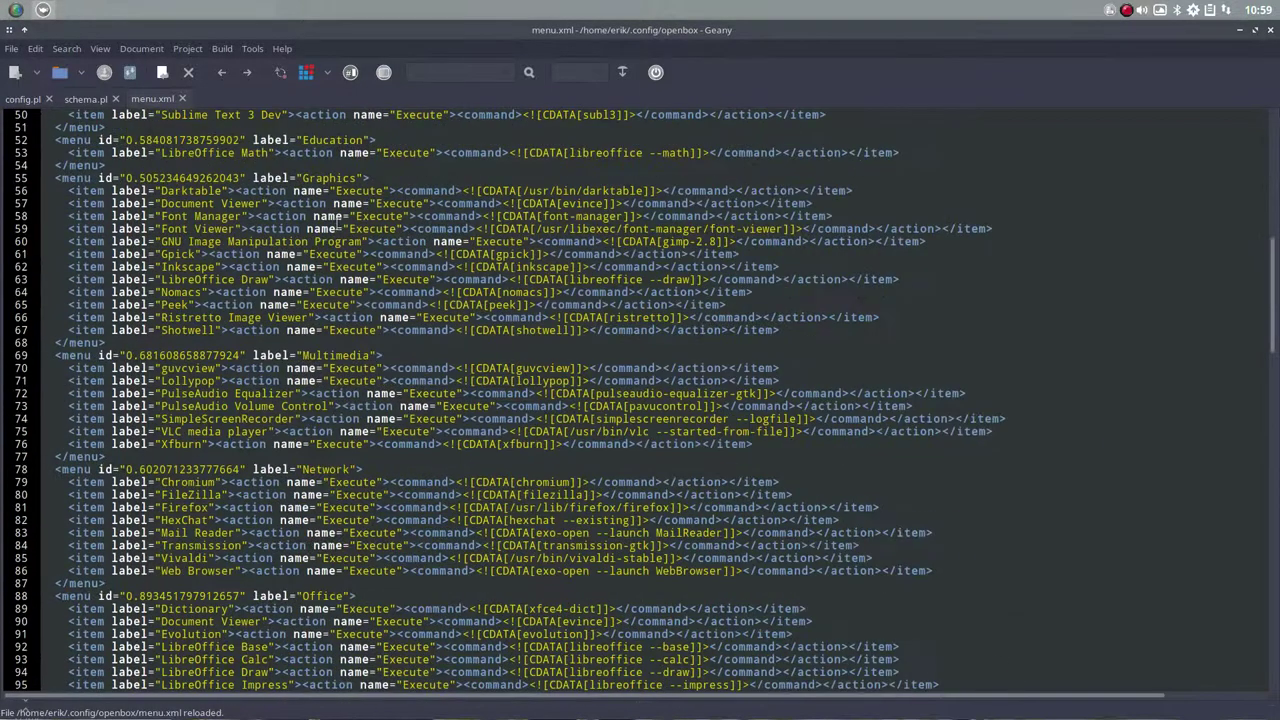
scroll(338, 226, down, 6)
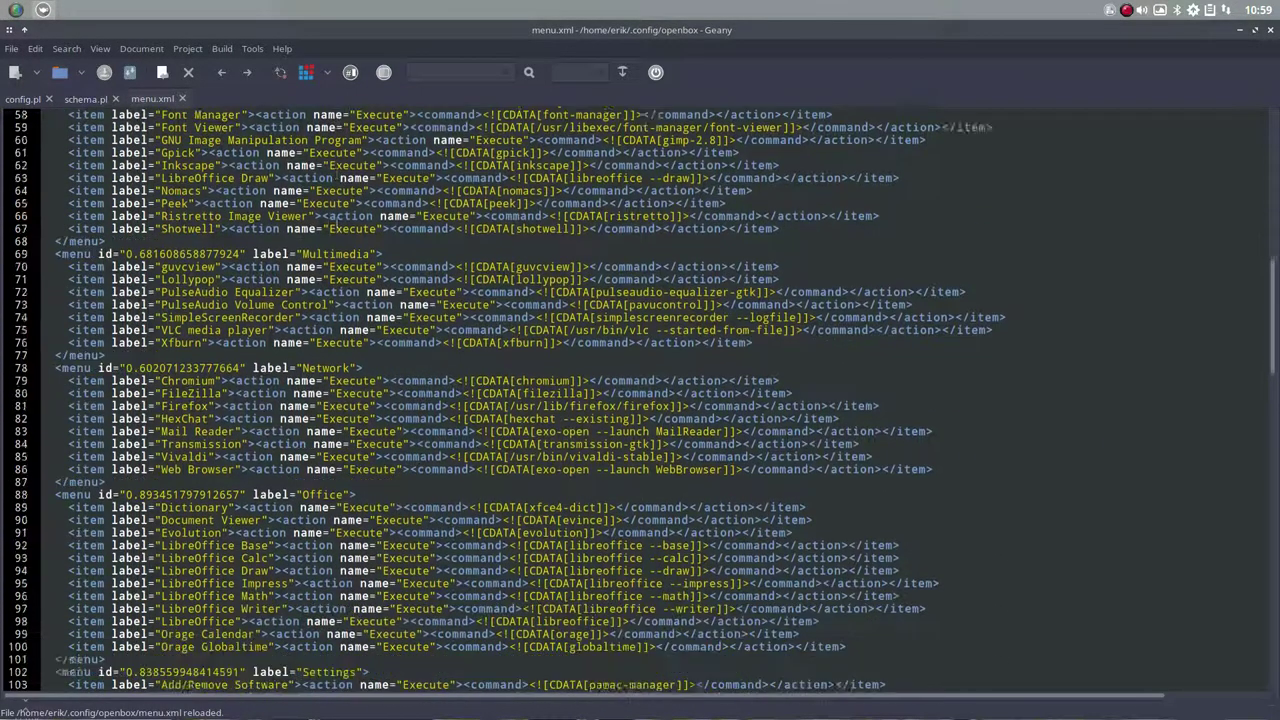
scroll(337, 226, up, 7)
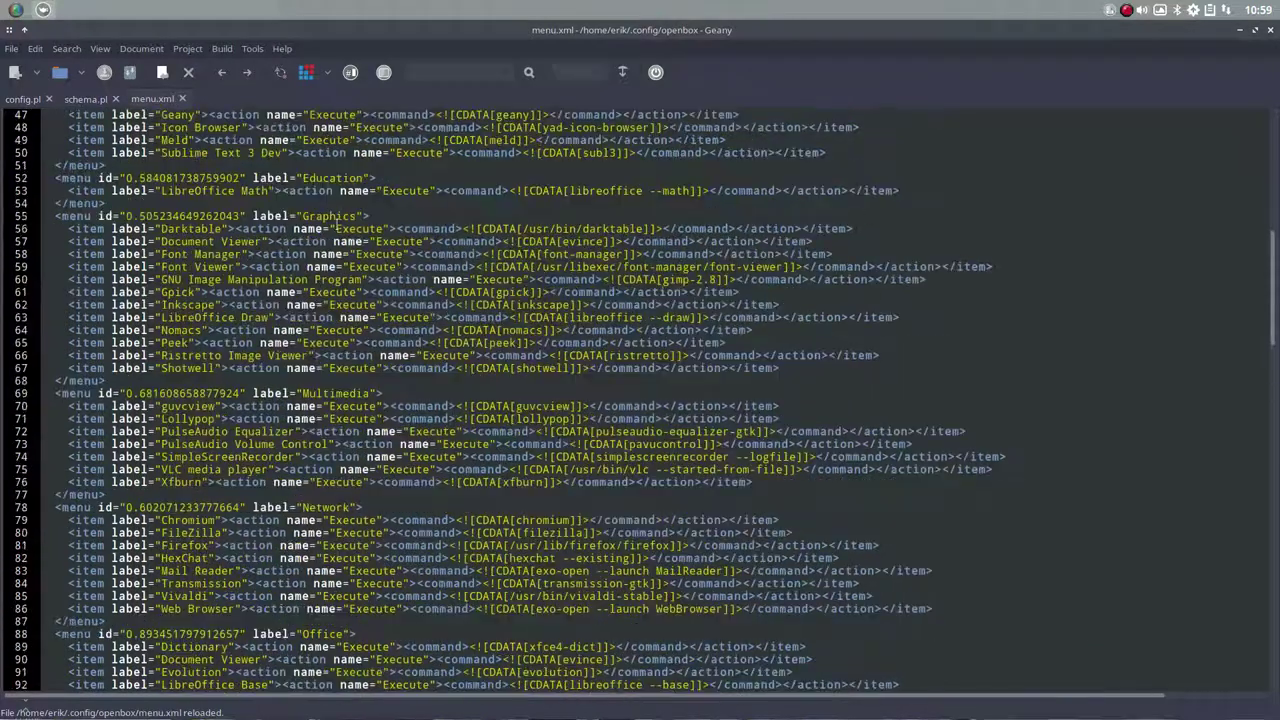
click(192, 228)
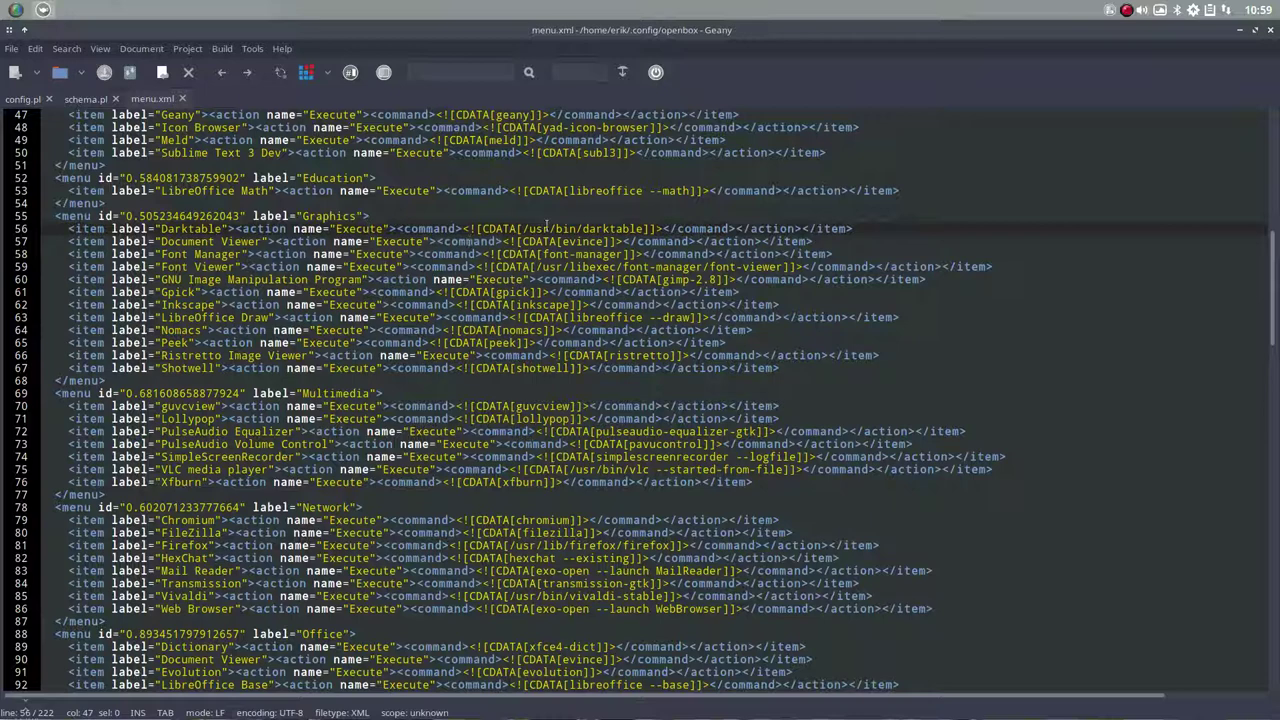
click(592, 228)
Step: Close Geany and generate a static Openbox menu again from the desktop menu
click(1270, 29)
right_click(552, 287)
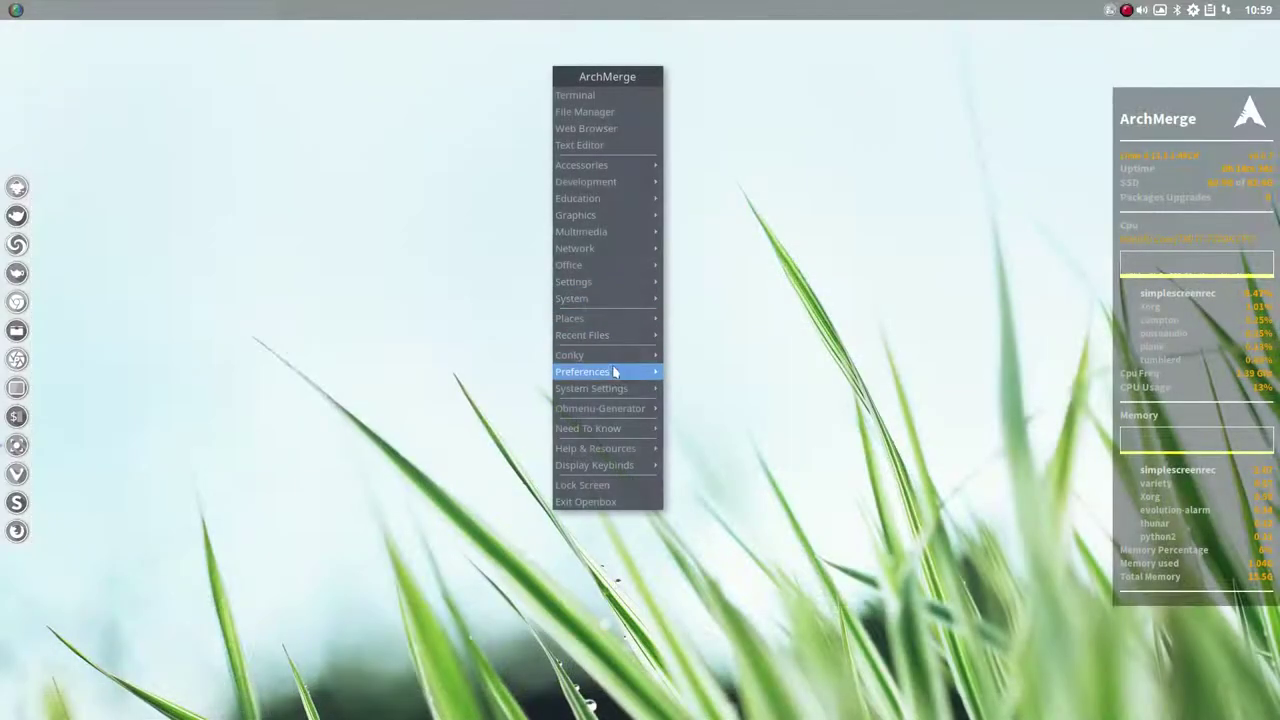
mouse_move(610, 408)
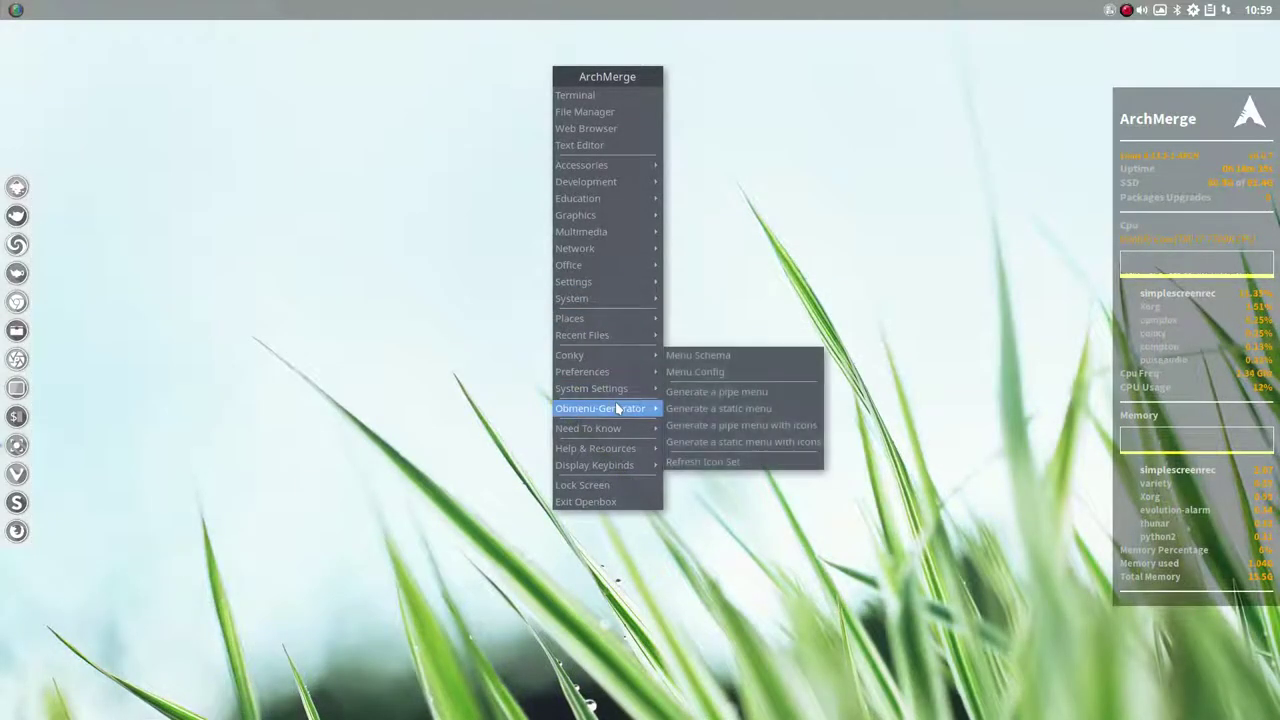
click(722, 409)
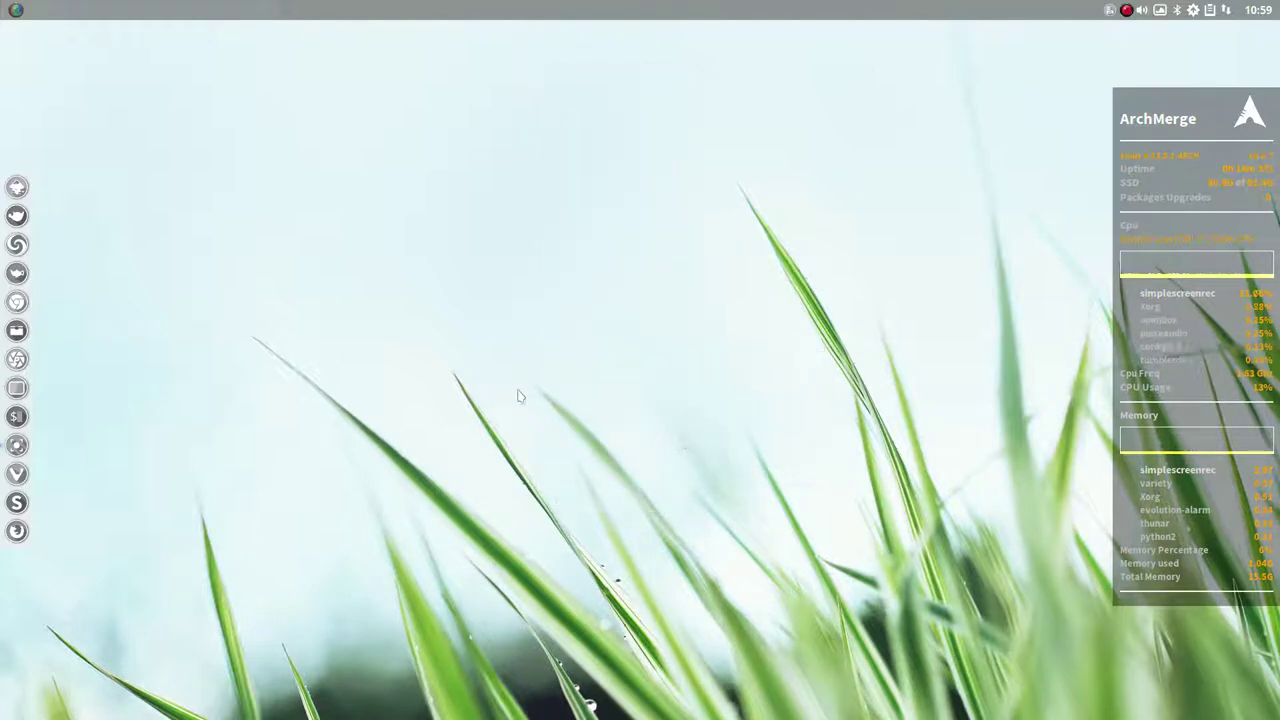
Step: Open the menu schema from Obmenu-Generator, then close it
right_click(406, 343)
mouse_move(484, 458)
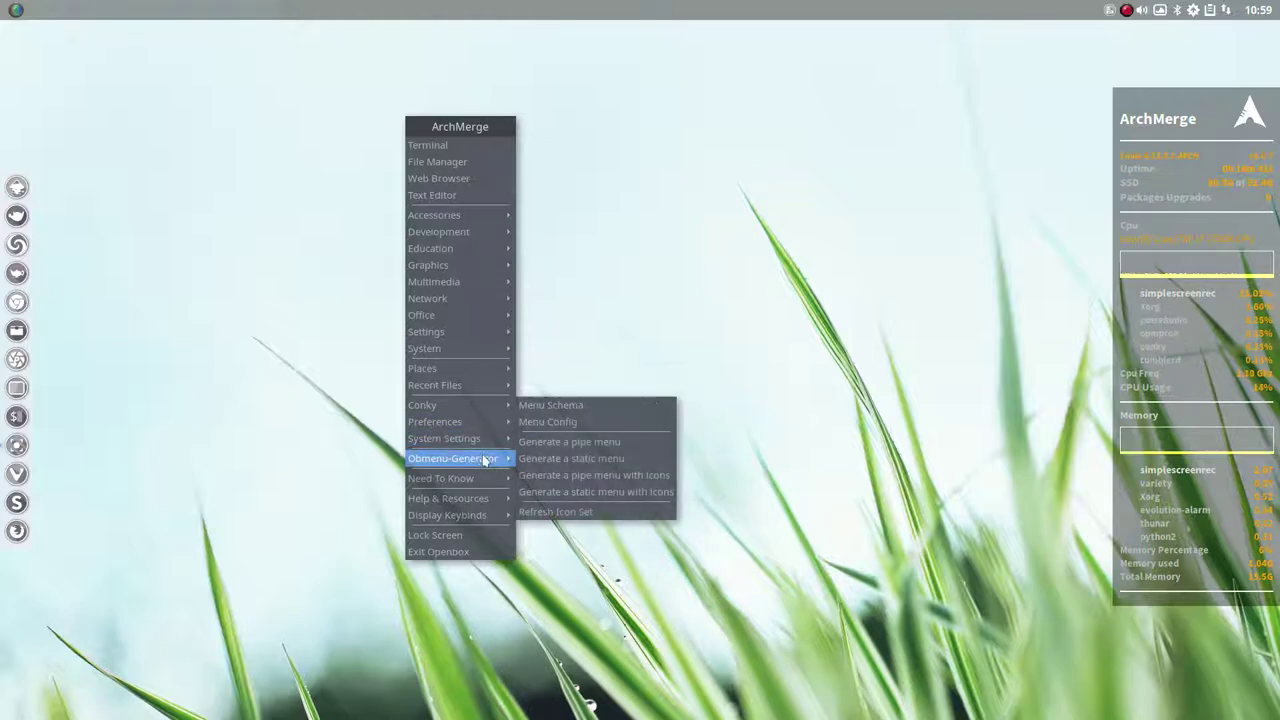
click(576, 410)
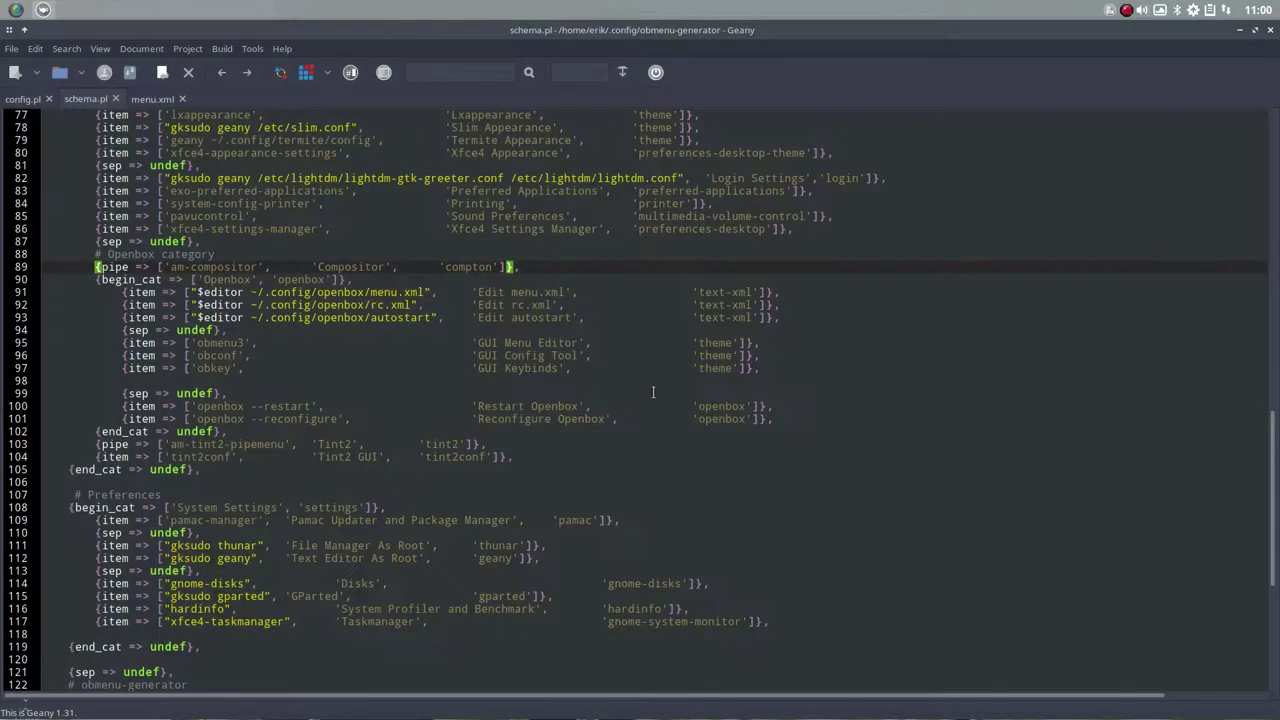
click(1270, 30)
Step: Generate a pipe menu with icons and reopen the desktop menu to check the Accessories icons
right_click(442, 314)
mouse_move(500, 436)
click(632, 452)
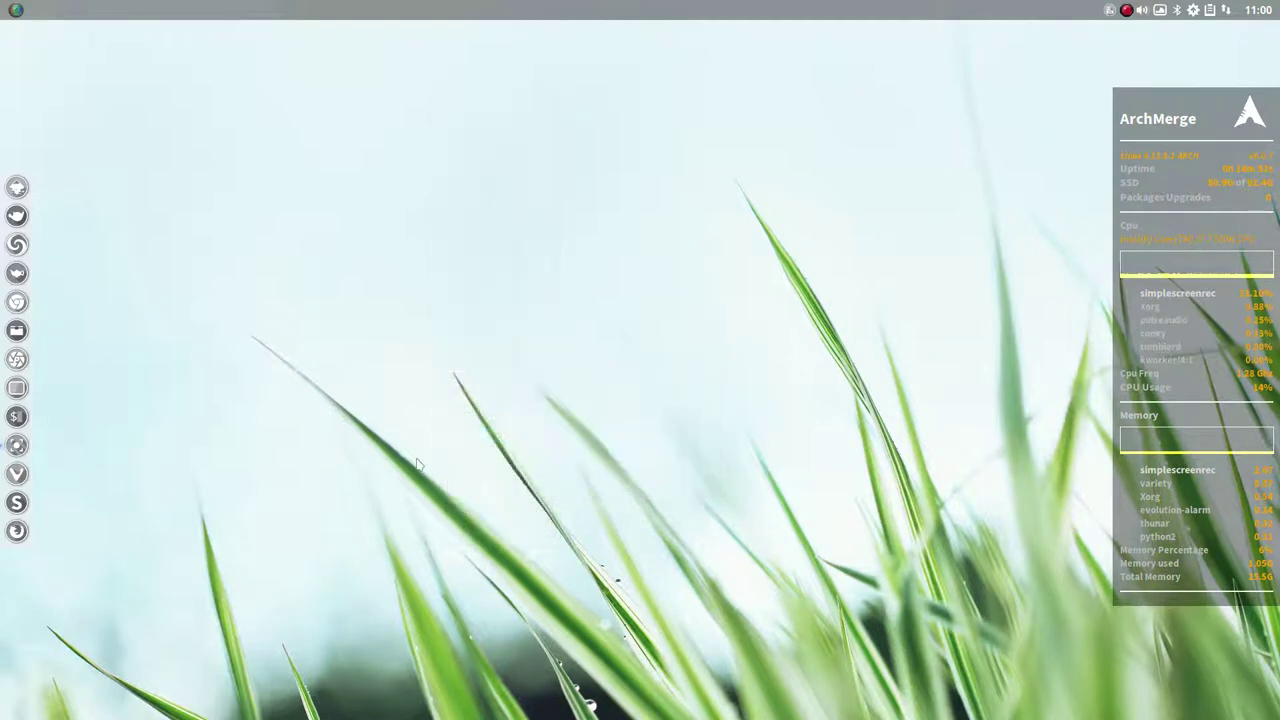
right_click(413, 410)
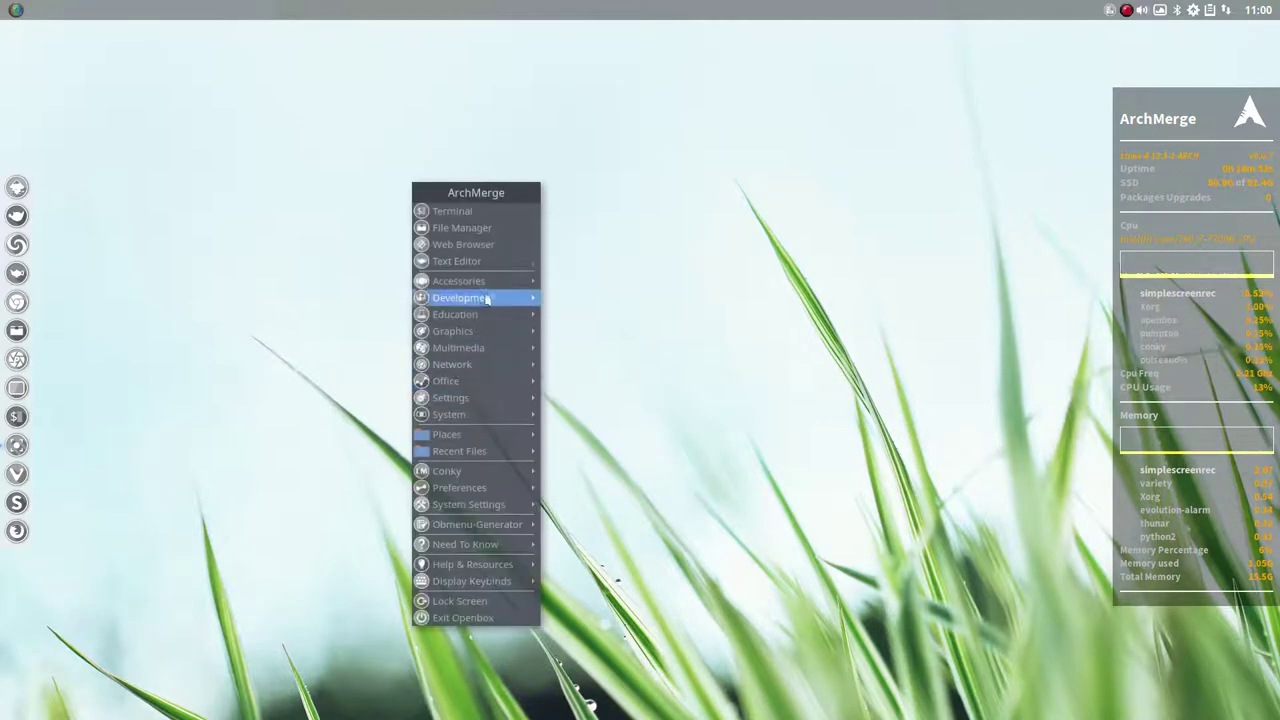
mouse_move(490, 281)
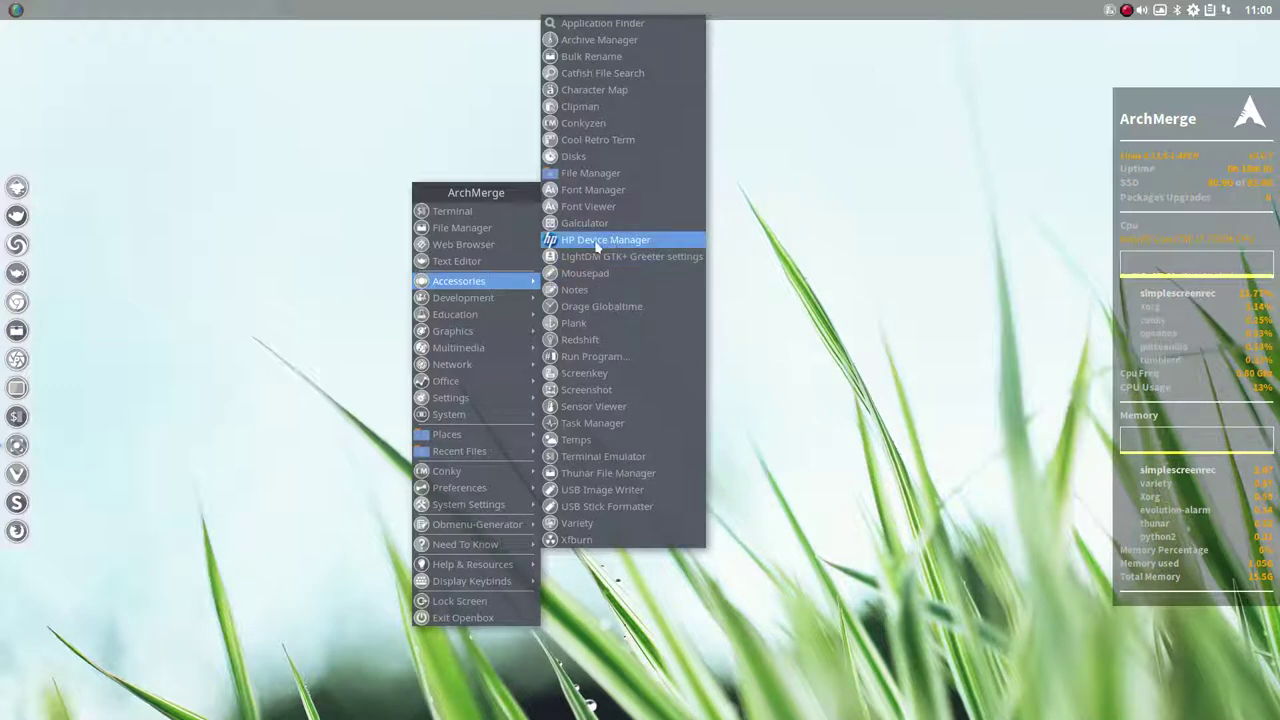
Step: Open a terminal and run hardcode-fixer, aborting the unprivileged run
click(798, 256)
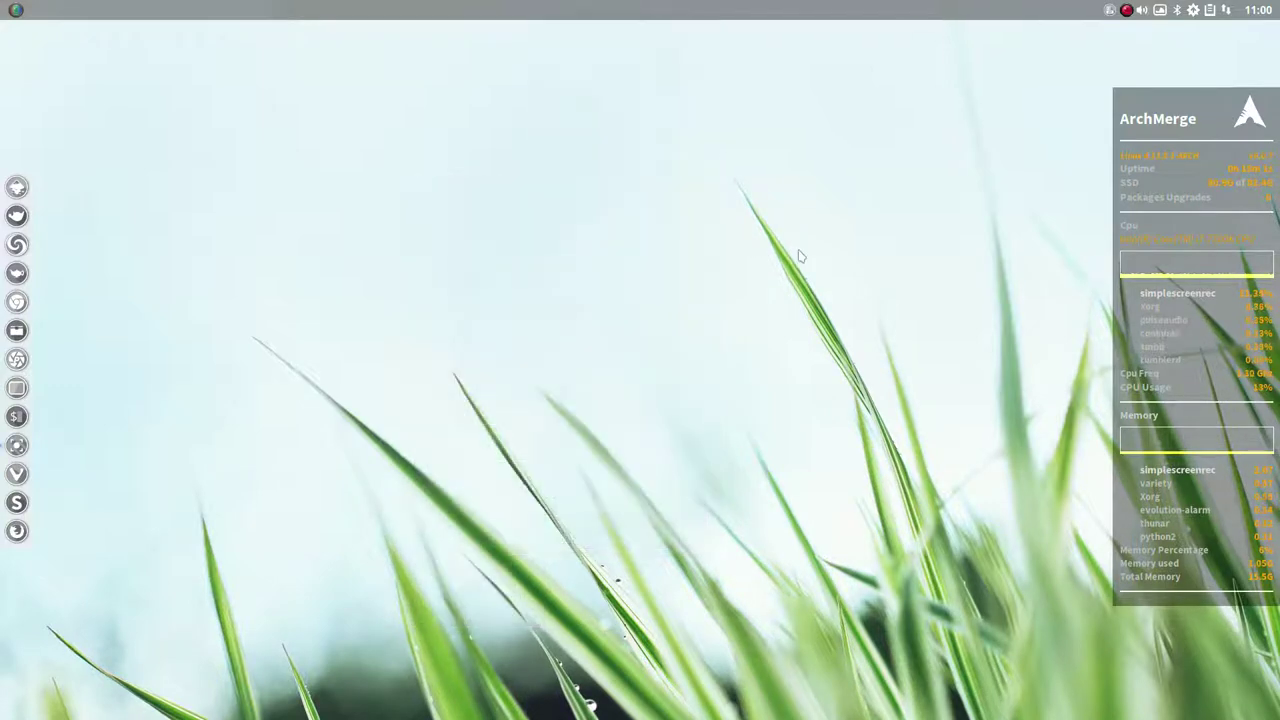
key(ctrl+alt+t)
text(hardco)
key(Tab)
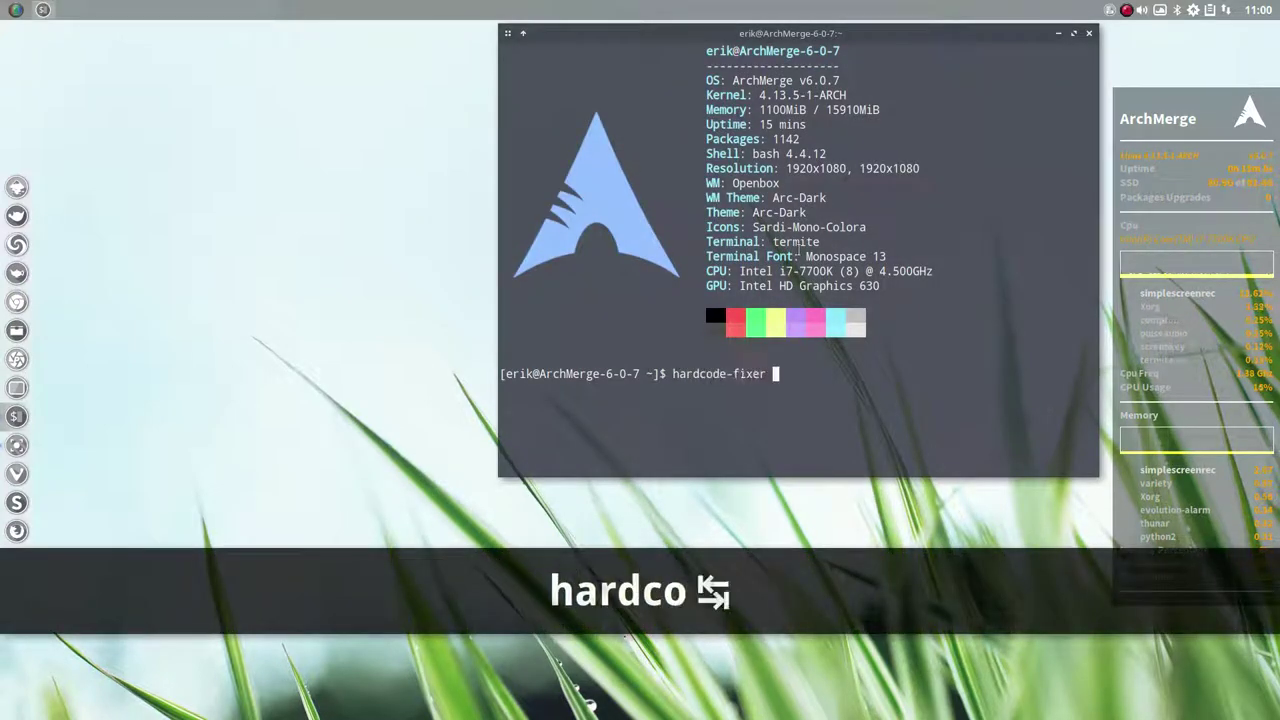
key(Return)
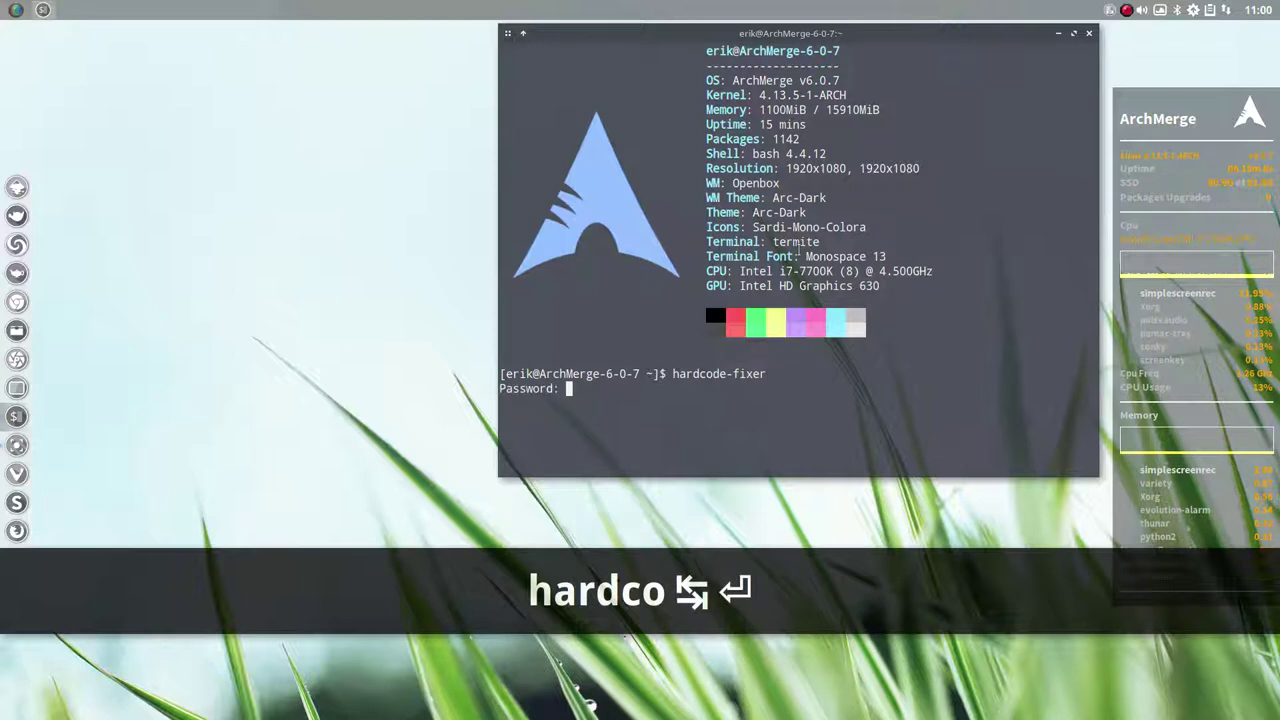
key(ctrl+c)
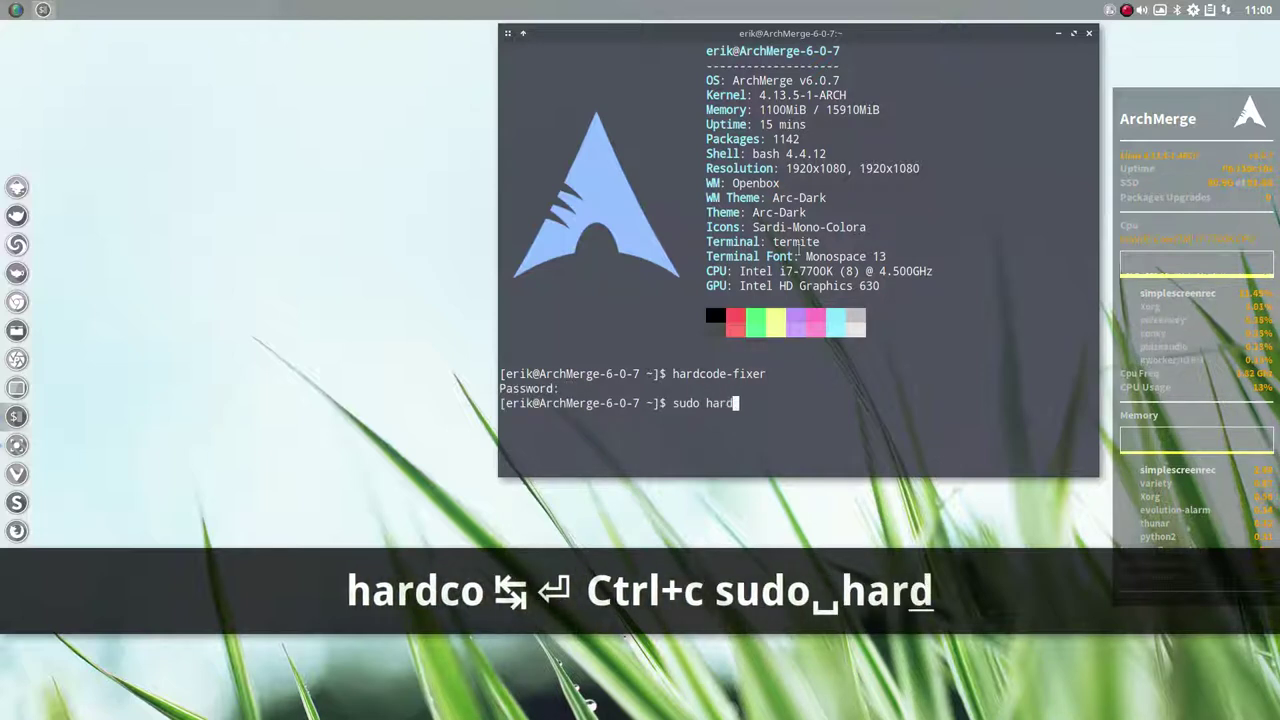
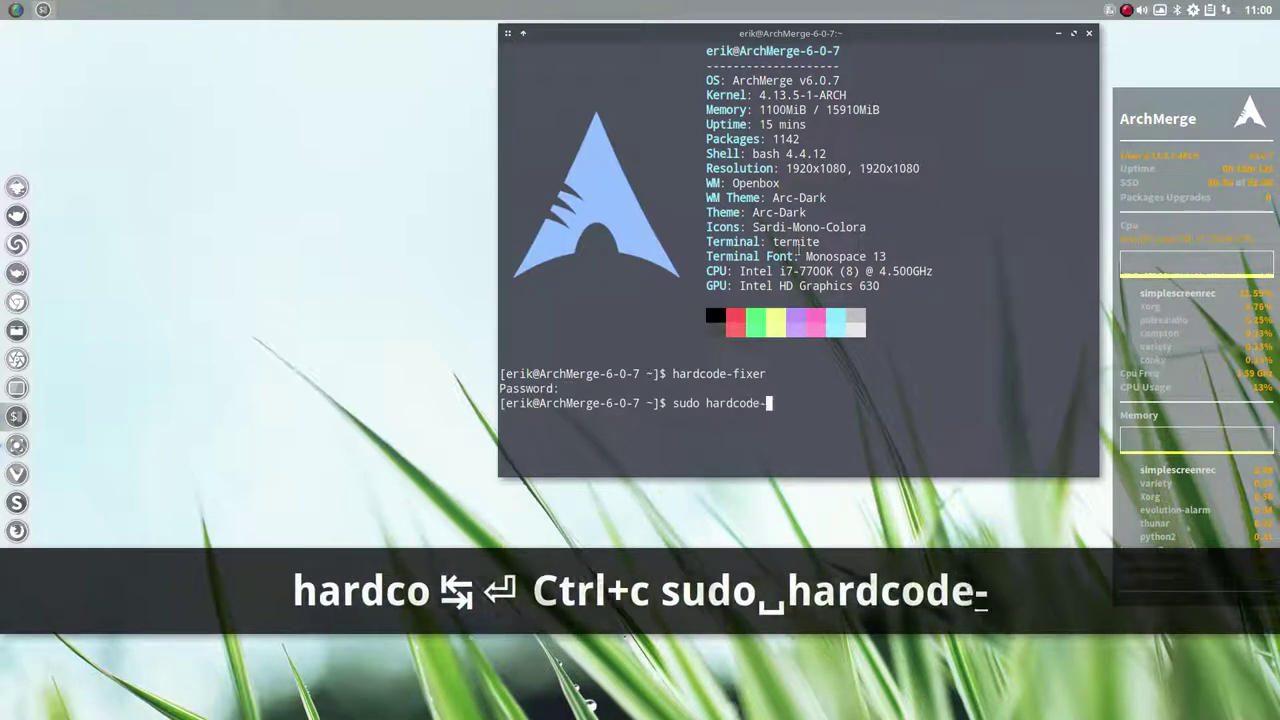
Step: Run sudo hardcode-fixer with the administrator password, review its output, and close the terminal
key(Return)
key(Return)
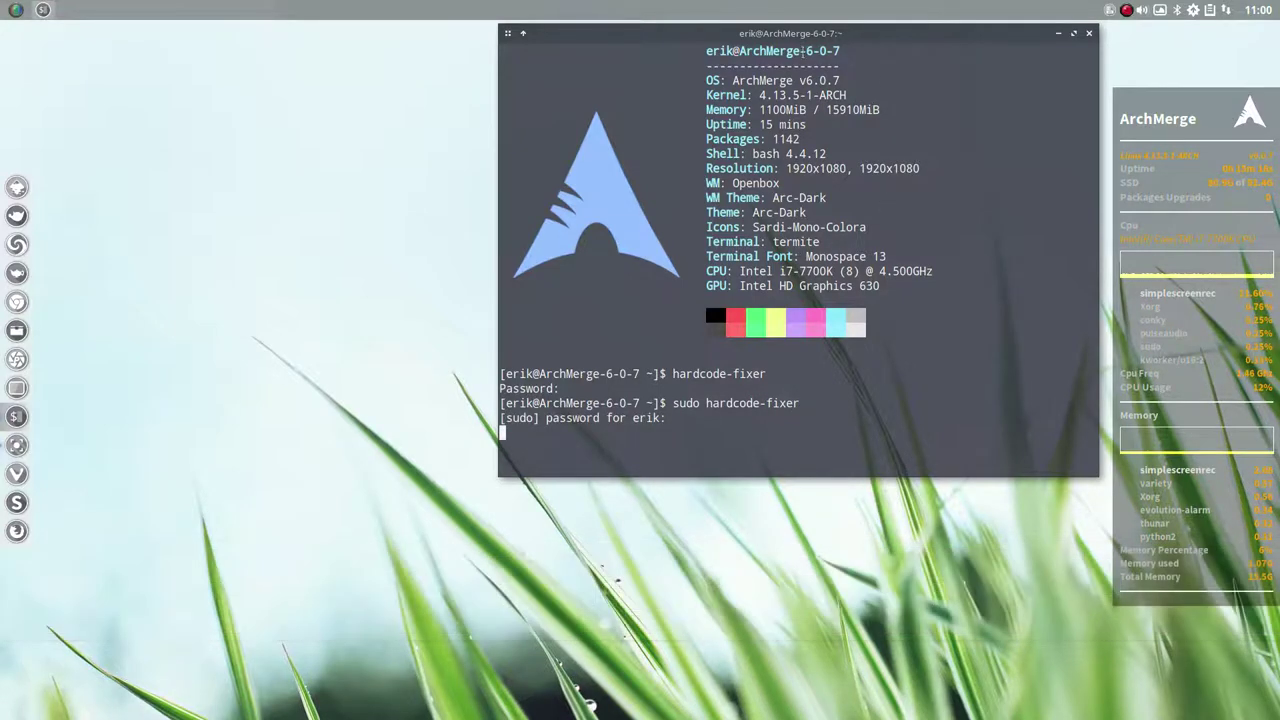
drag(796, 27, 929, 80)
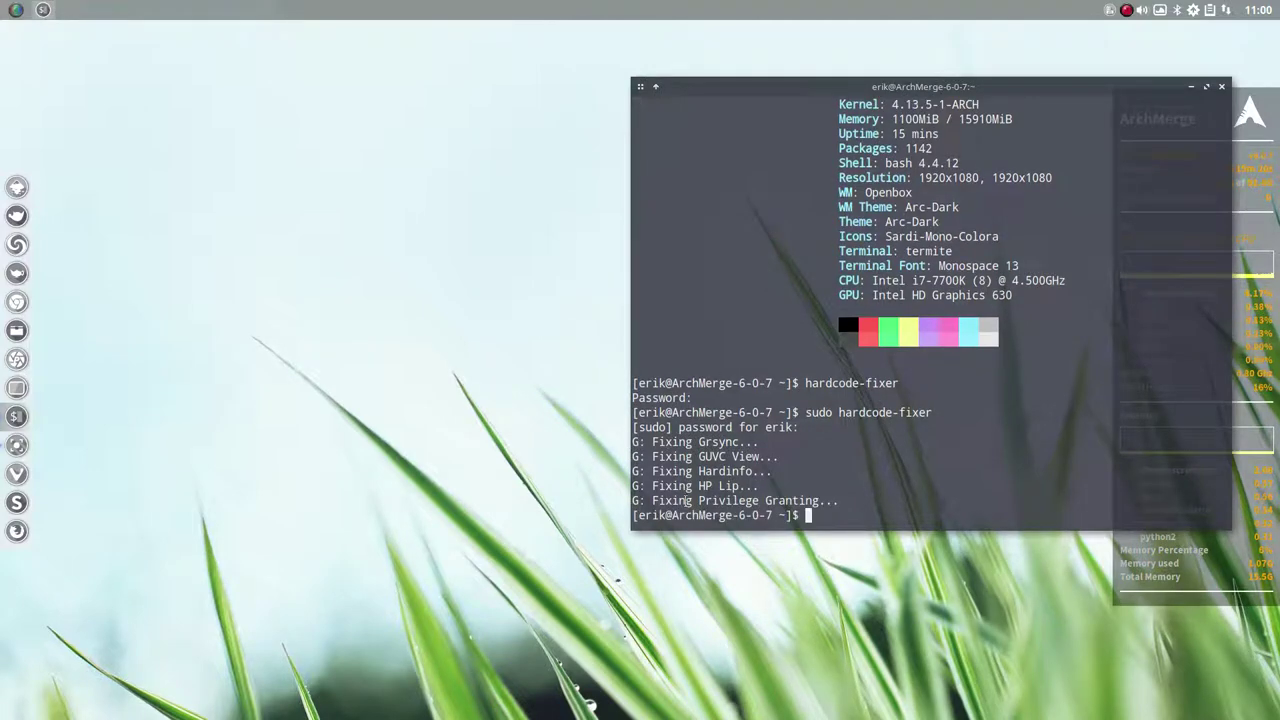
scroll(1130, 193, up, 1)
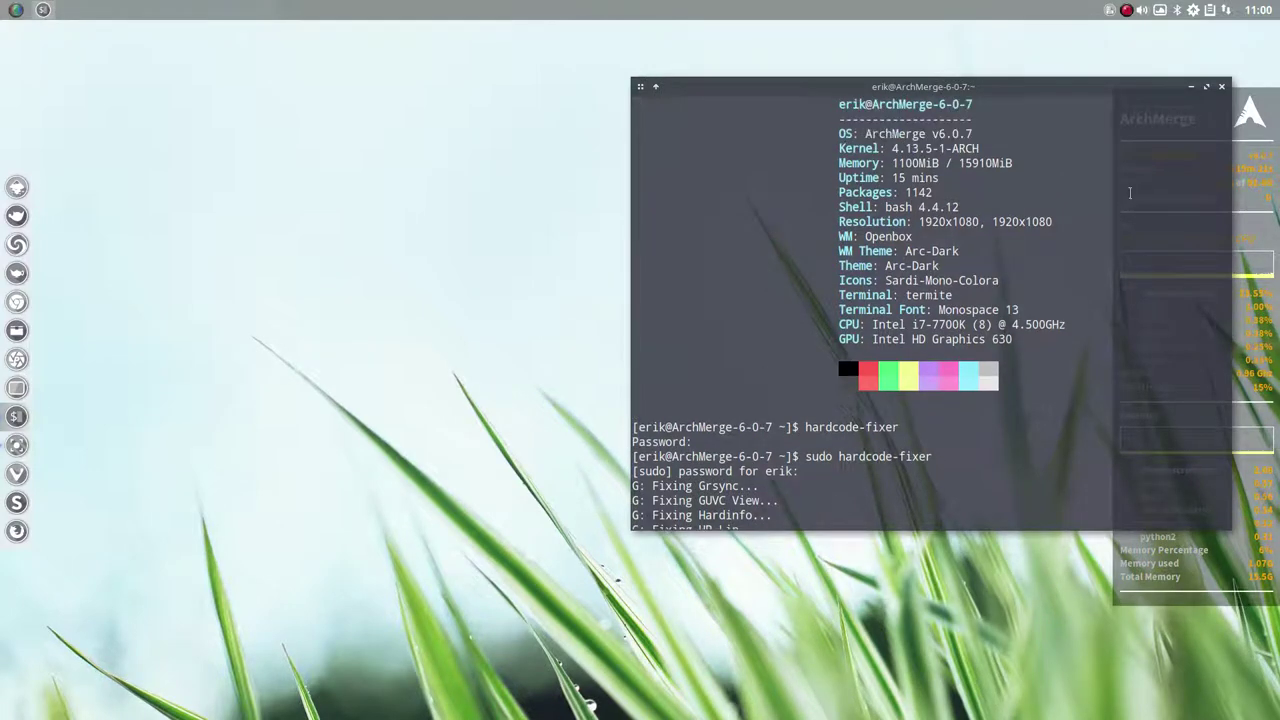
click(1222, 87)
Step: Open the Openbox root menu and browse its submenus down to Obmenu-Generator
right_click(397, 278)
mouse_move(450, 342)
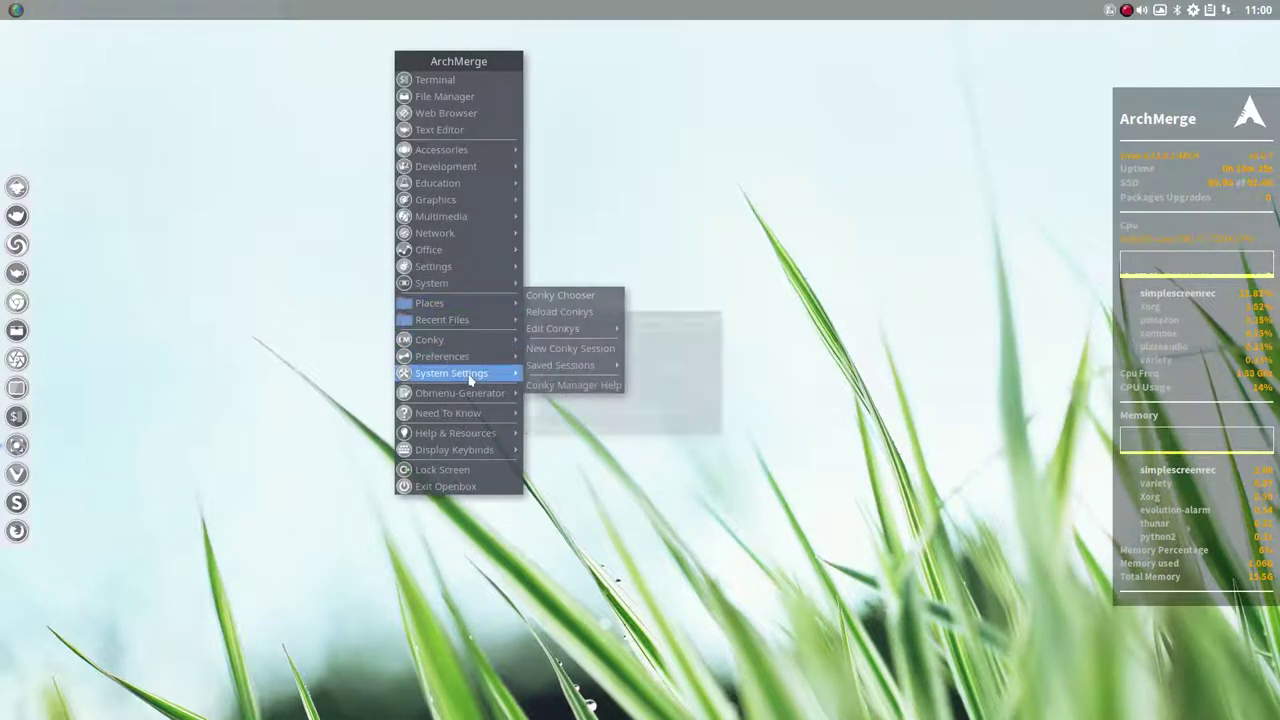
mouse_move(475, 394)
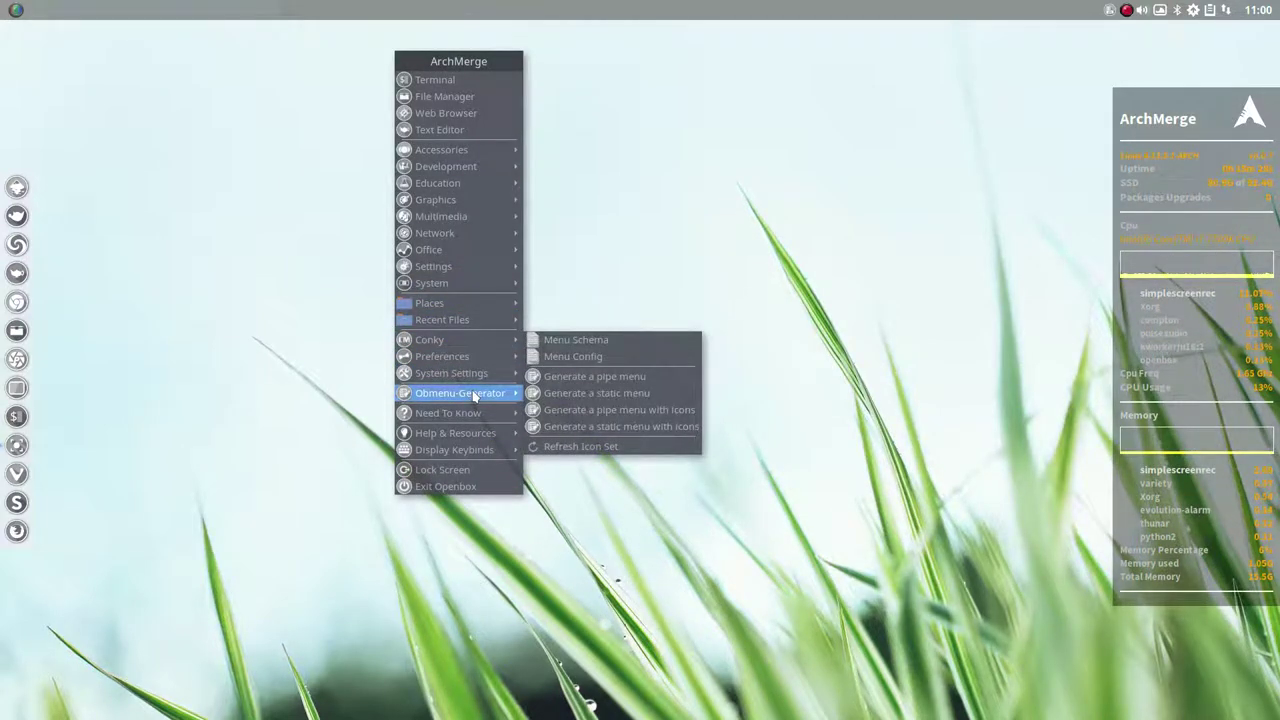
mouse_move(502, 283)
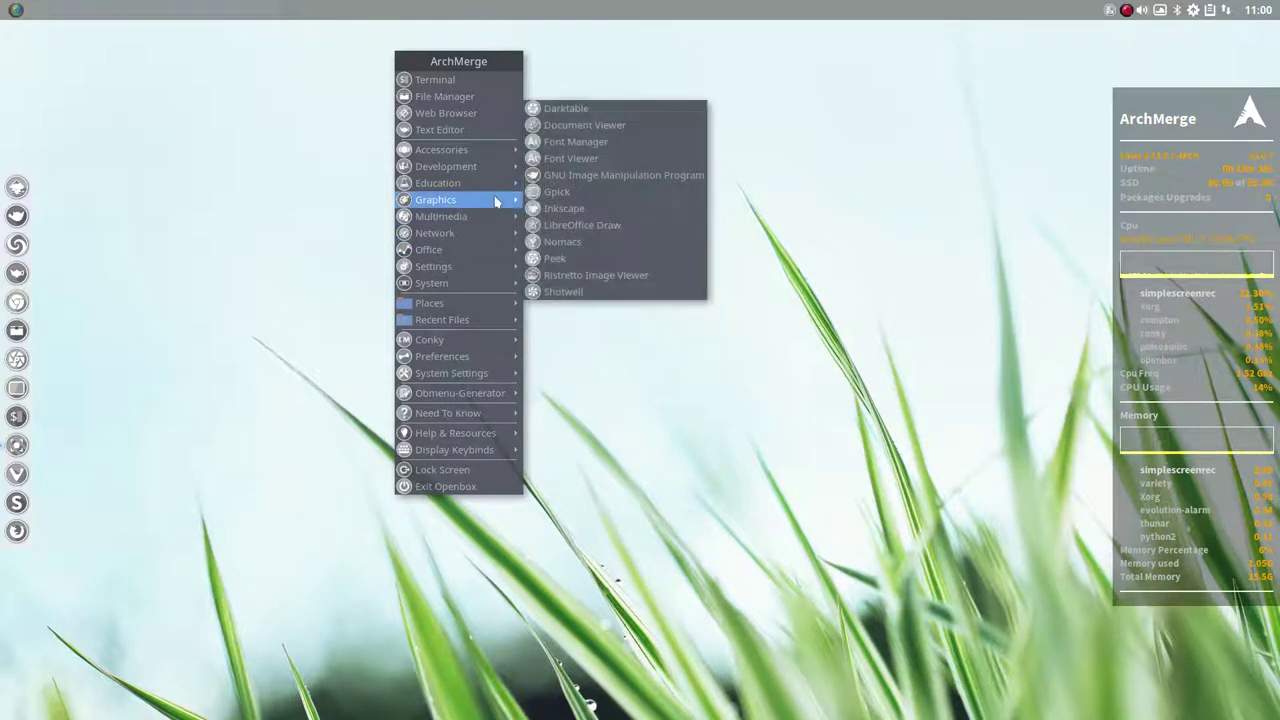
mouse_move(492, 149)
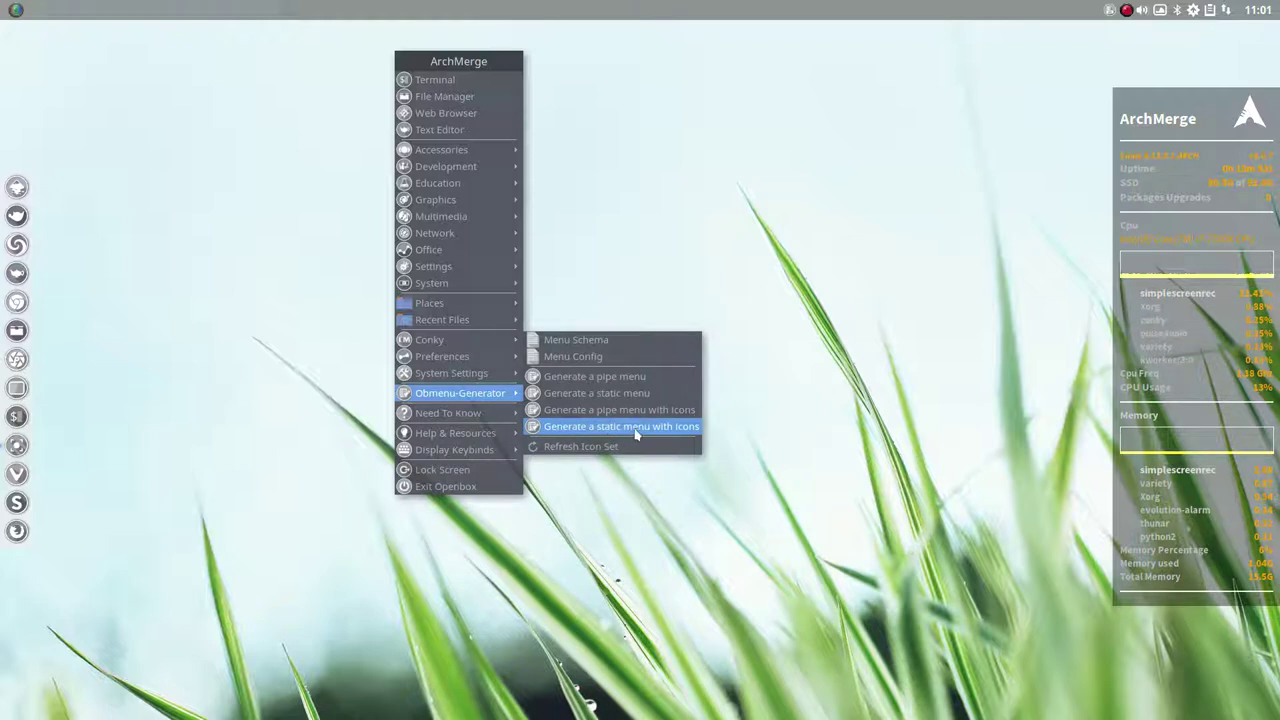
Step: Request a static menu with icons, then confirm menu.xml line 5 still runs obmenu-generator -i
click(636, 433)
click(24, 271)
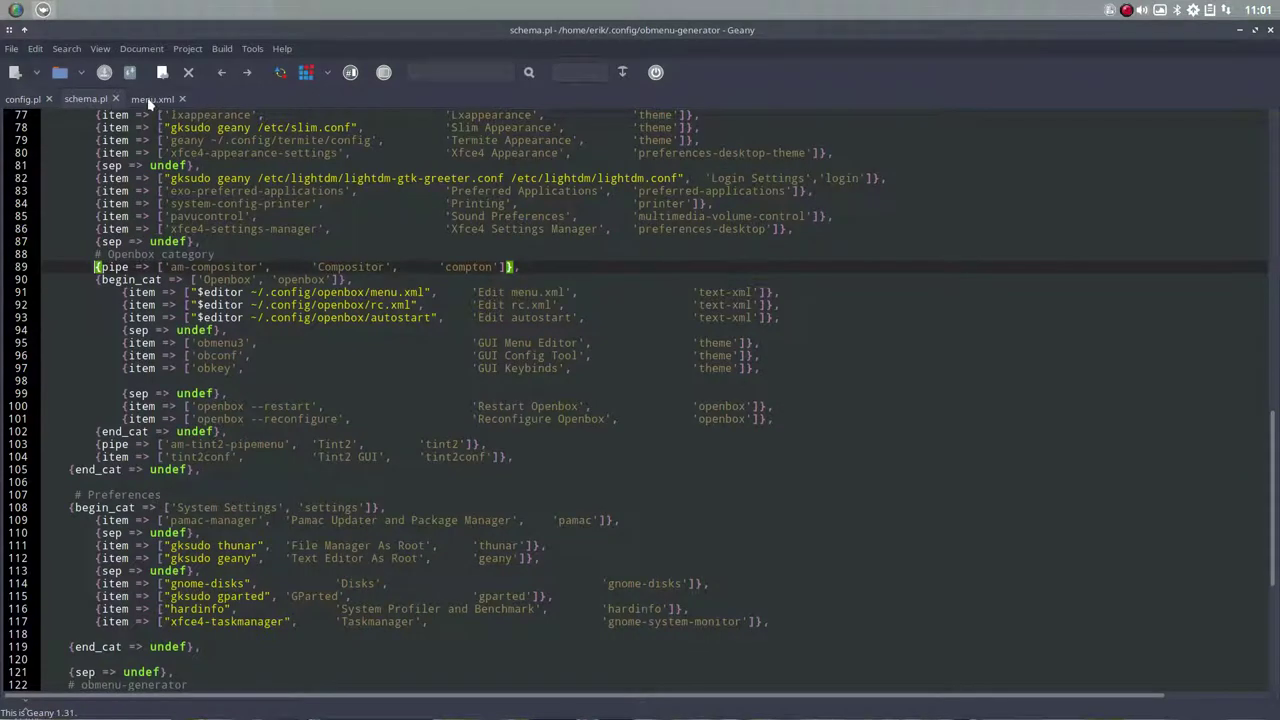
click(152, 99)
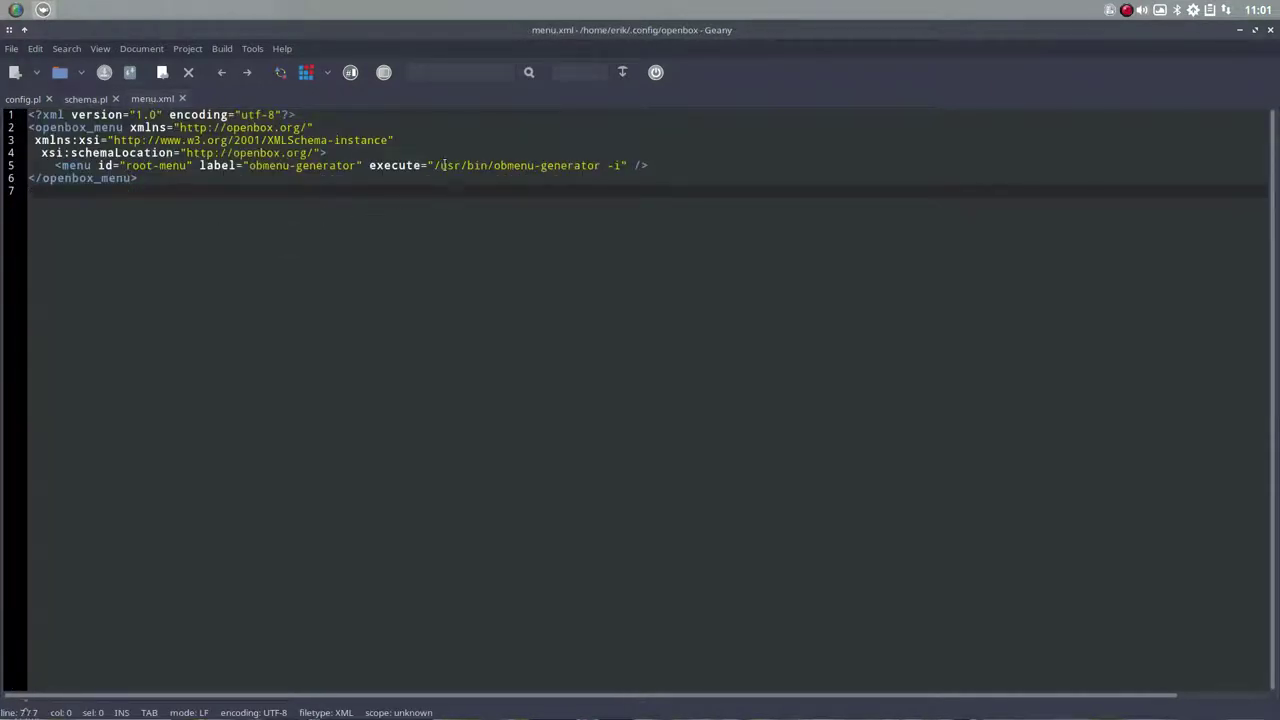
drag(467, 165, 622, 162)
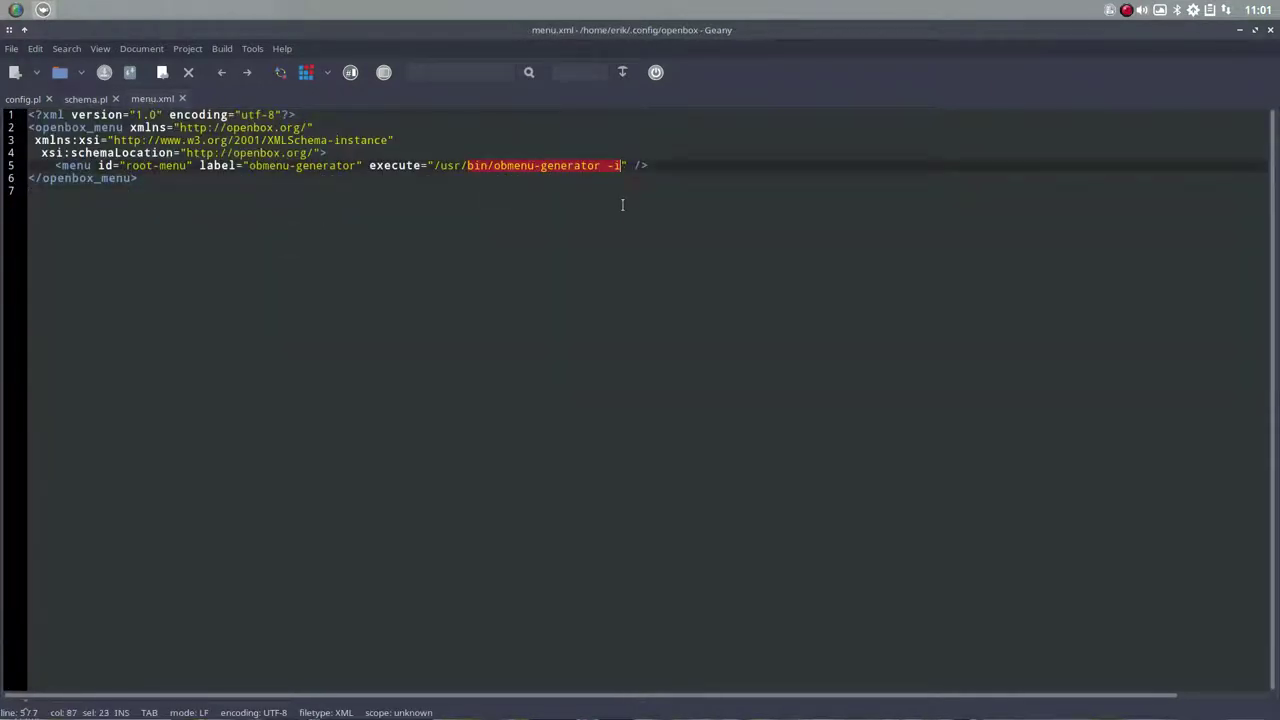
Step: Minimize Geany and regenerate via Obmenu-Generator > Generate a static menu with icons
click(1240, 30)
right_click(543, 271)
mouse_move(632, 389)
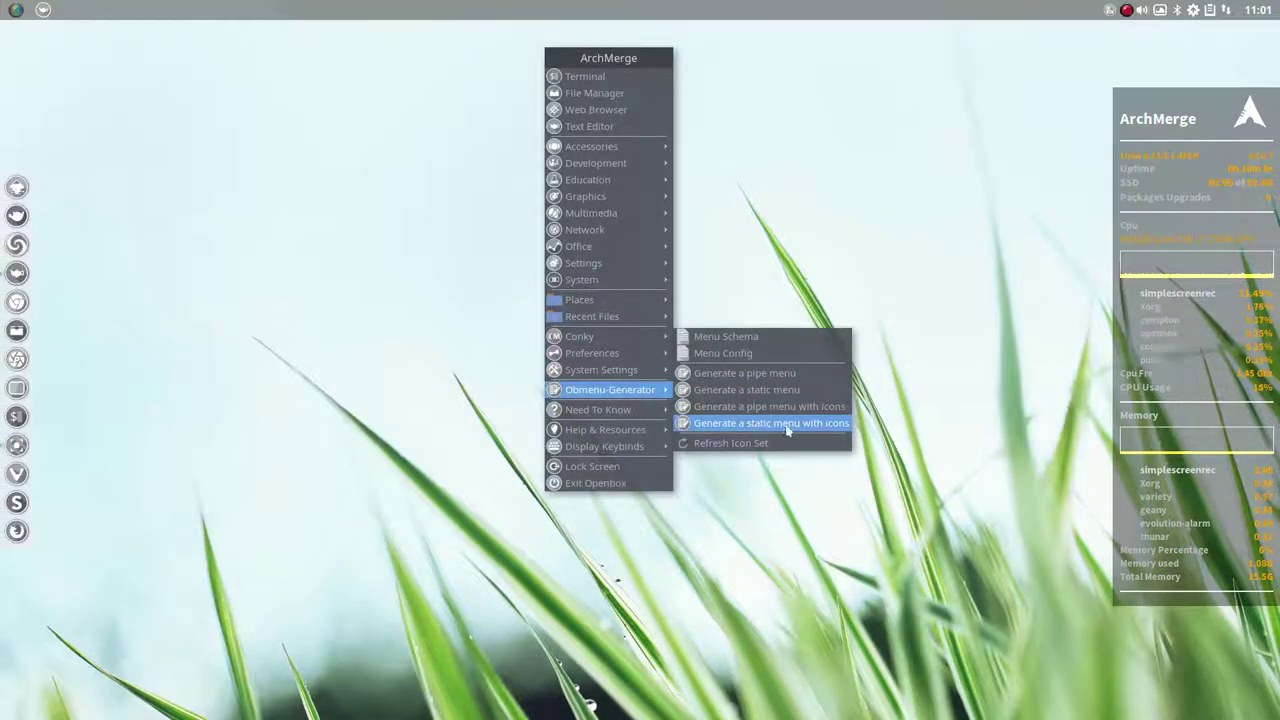
click(787, 424)
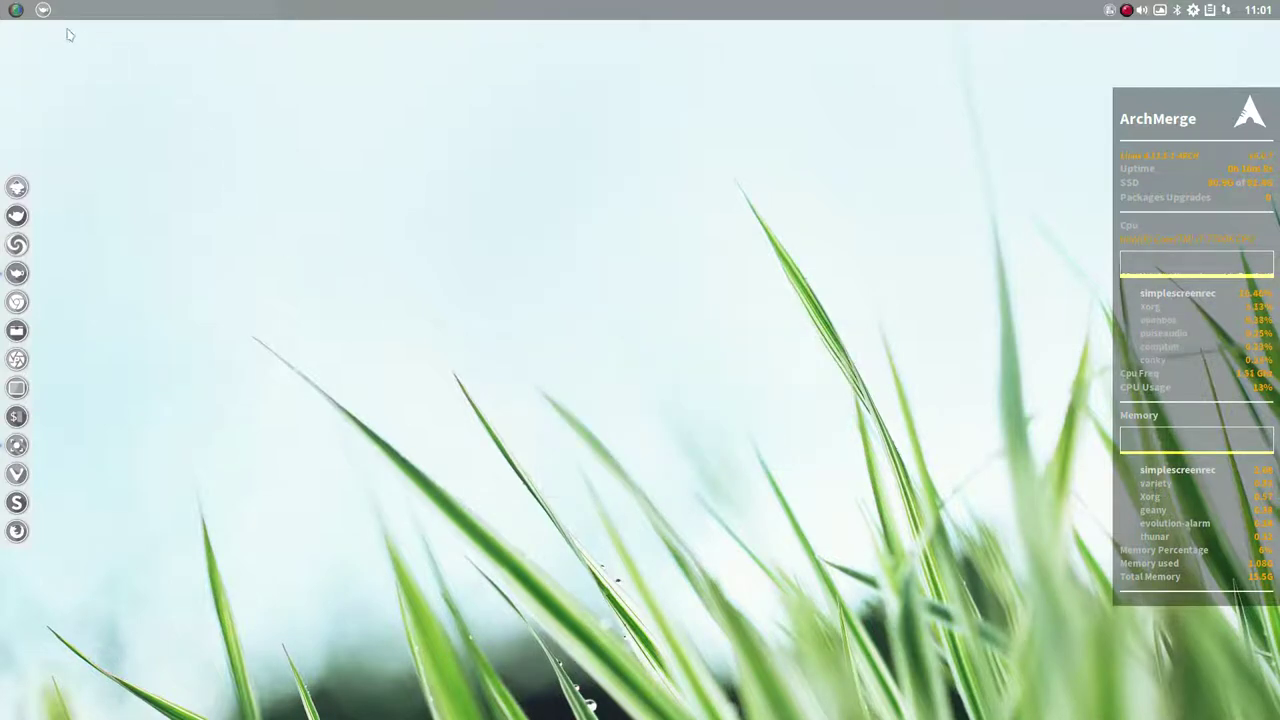
Step: Reload menu.xml in Geany and inspect the Terminal item's .png icon path on line 7
click(43, 10)
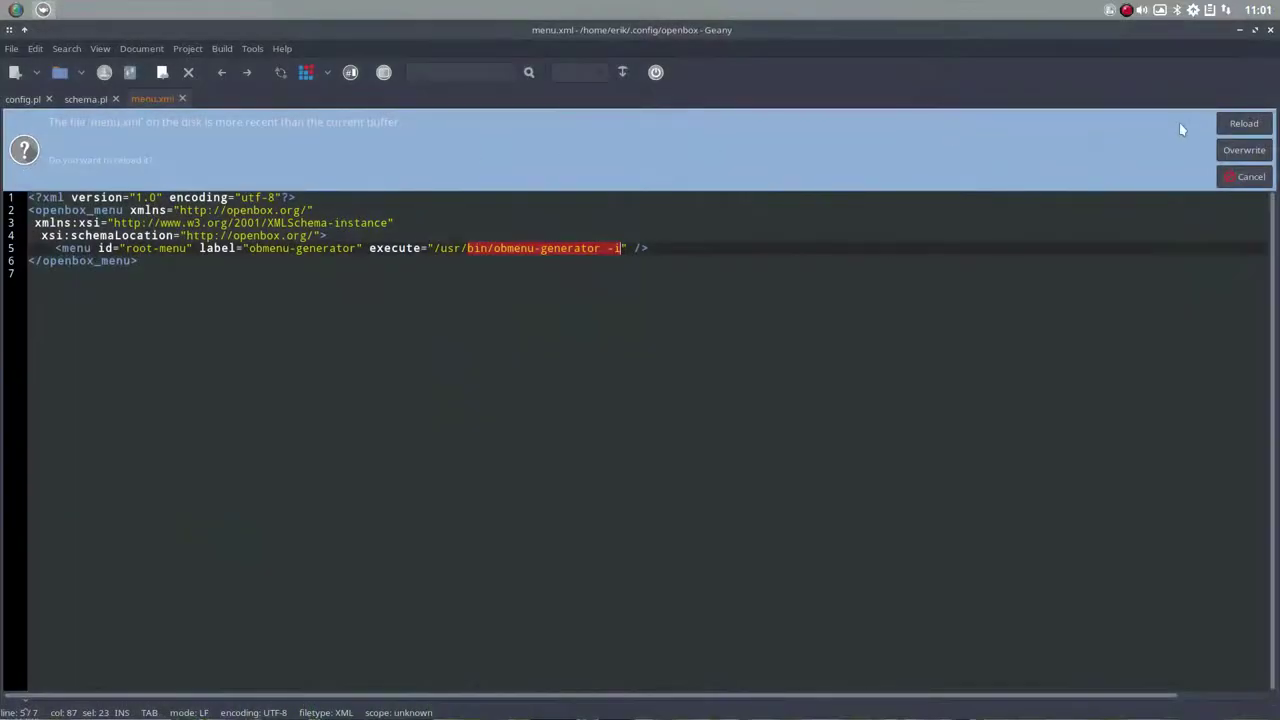
click(1243, 123)
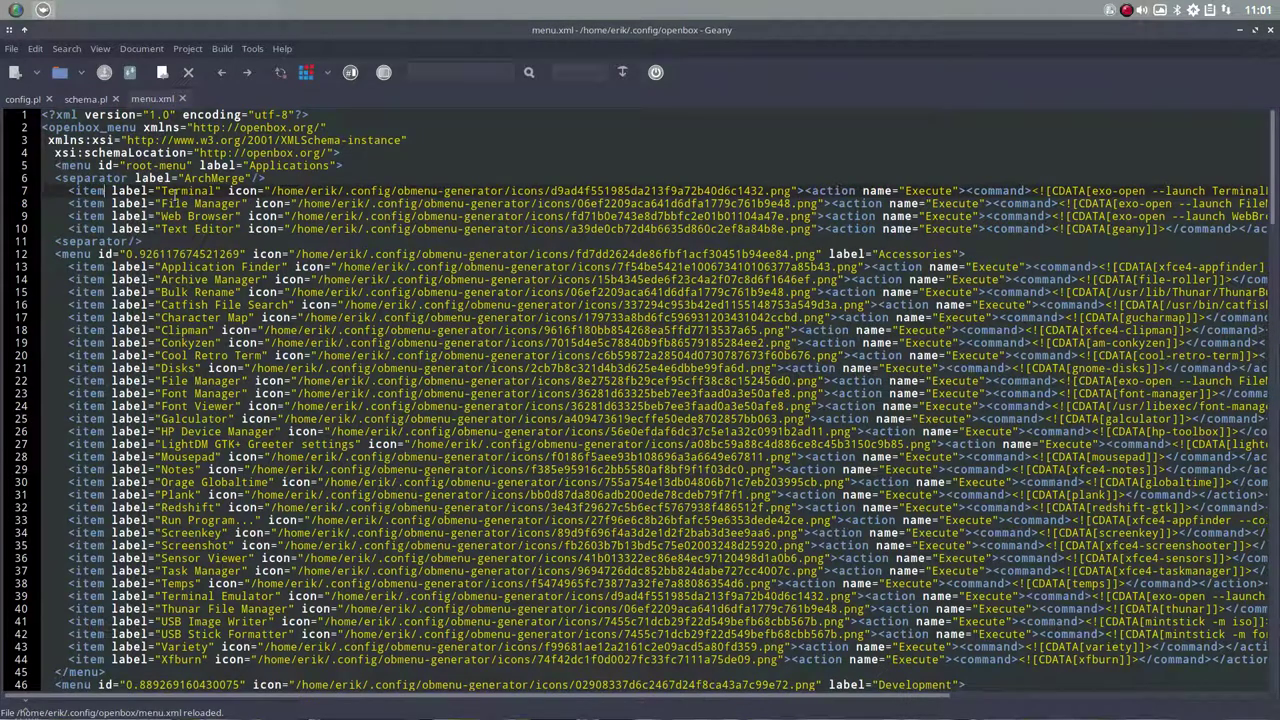
click(168, 191)
double_click(179, 191)
click(245, 191)
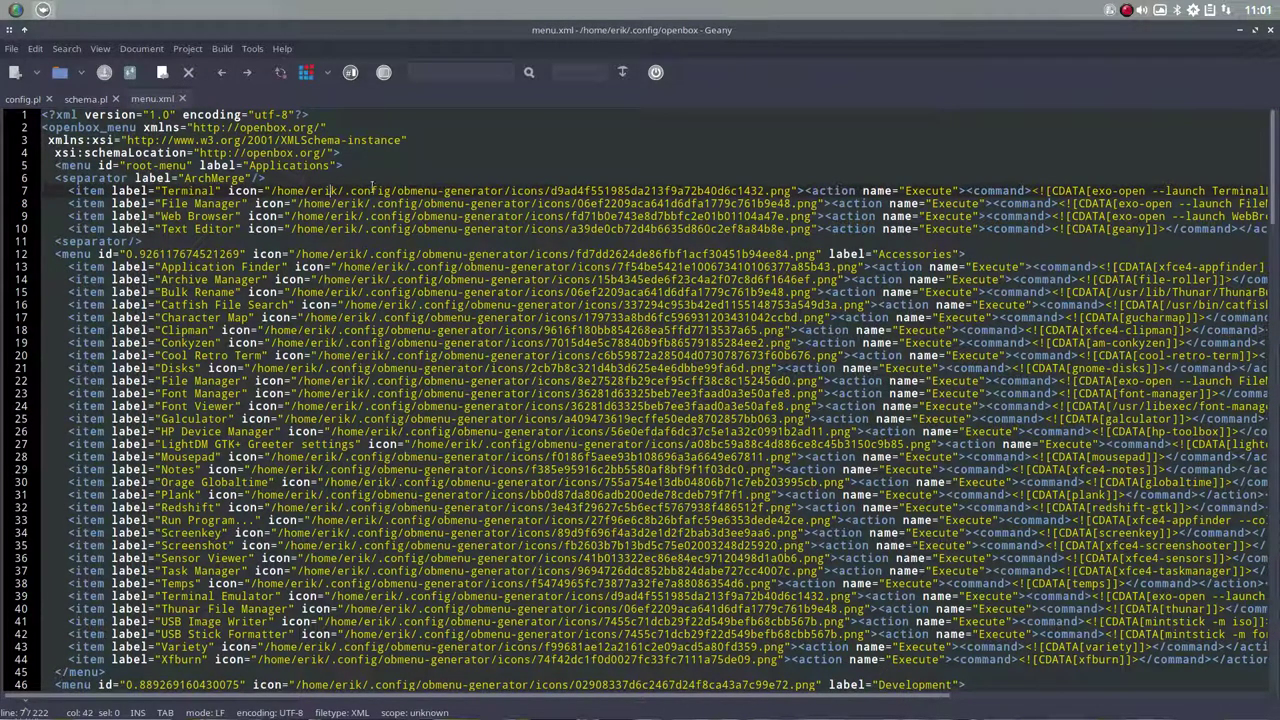
click(377, 190)
click(653, 190)
drag(549, 190, 800, 190)
click(930, 190)
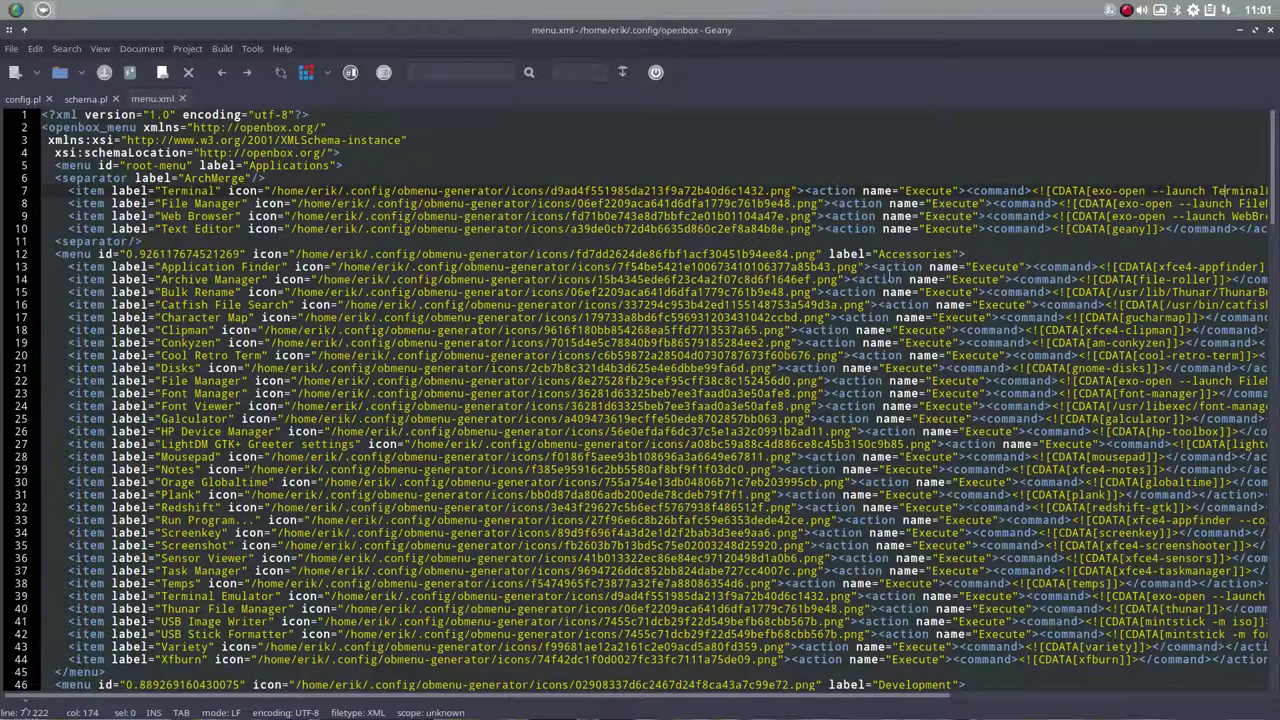
Step: Scroll to the end of the 222-line menu, then open and close the root menu
scroll(872, 268, down, 20)
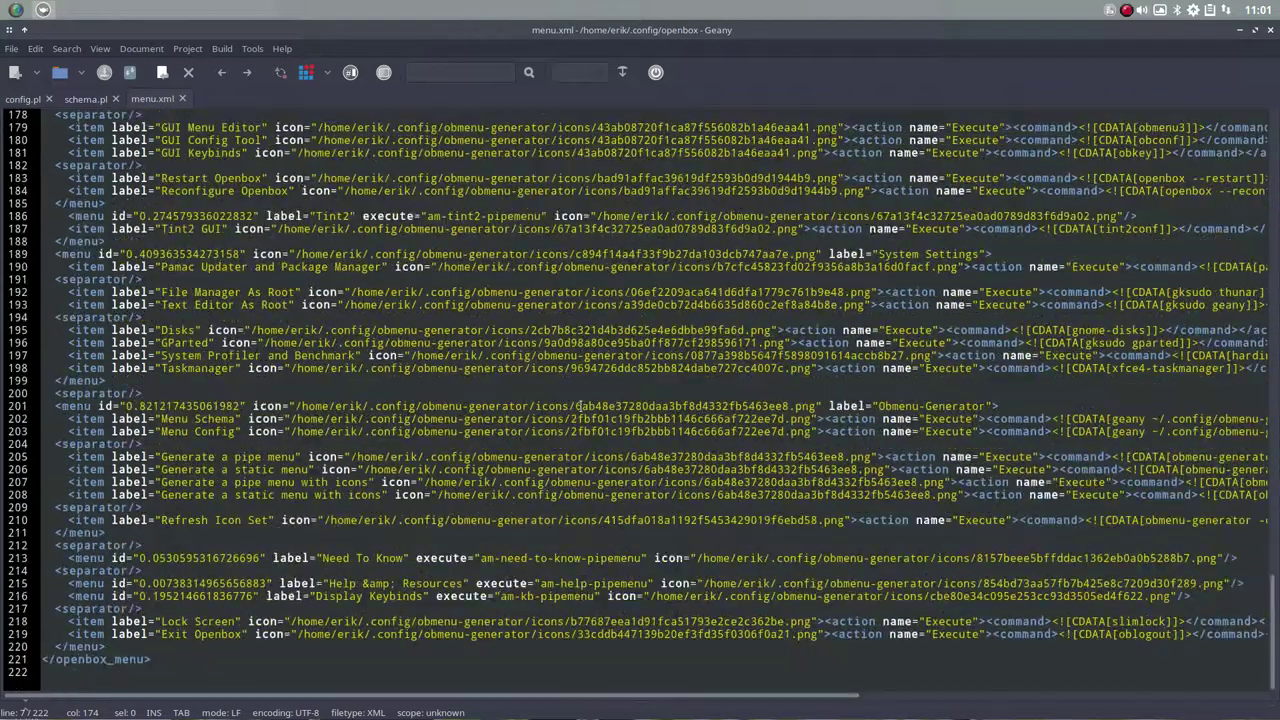
key(super+space)
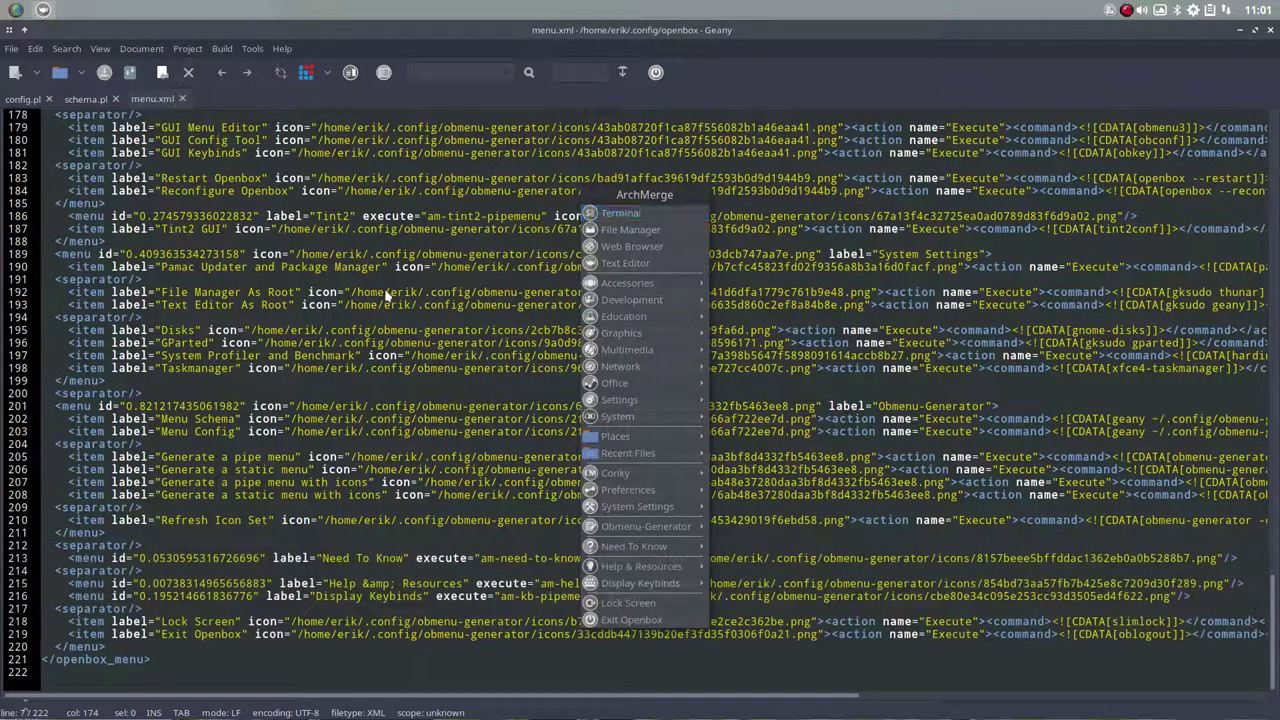
click(405, 437)
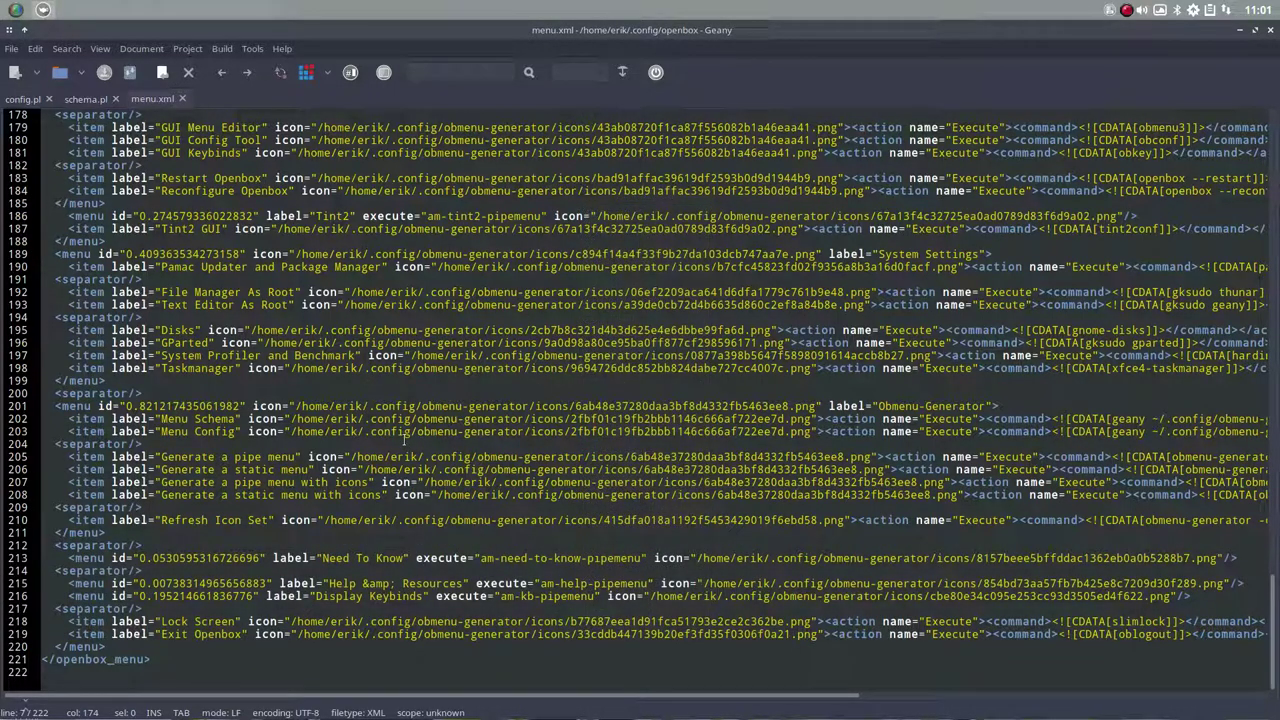
Step: Close Geany and check the root menu's System Settings, Obmenu-Generator, Recent Files and Preferences submenus
click(1270, 30)
key(super+space)
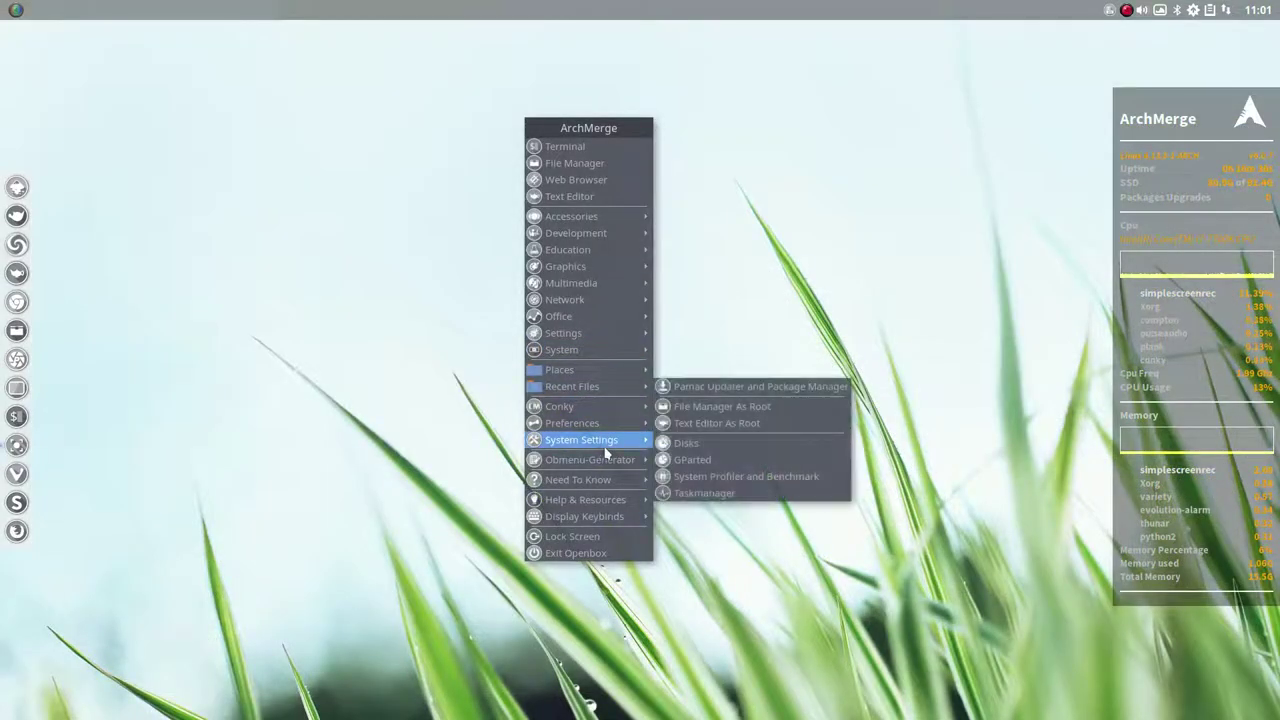
mouse_move(608, 463)
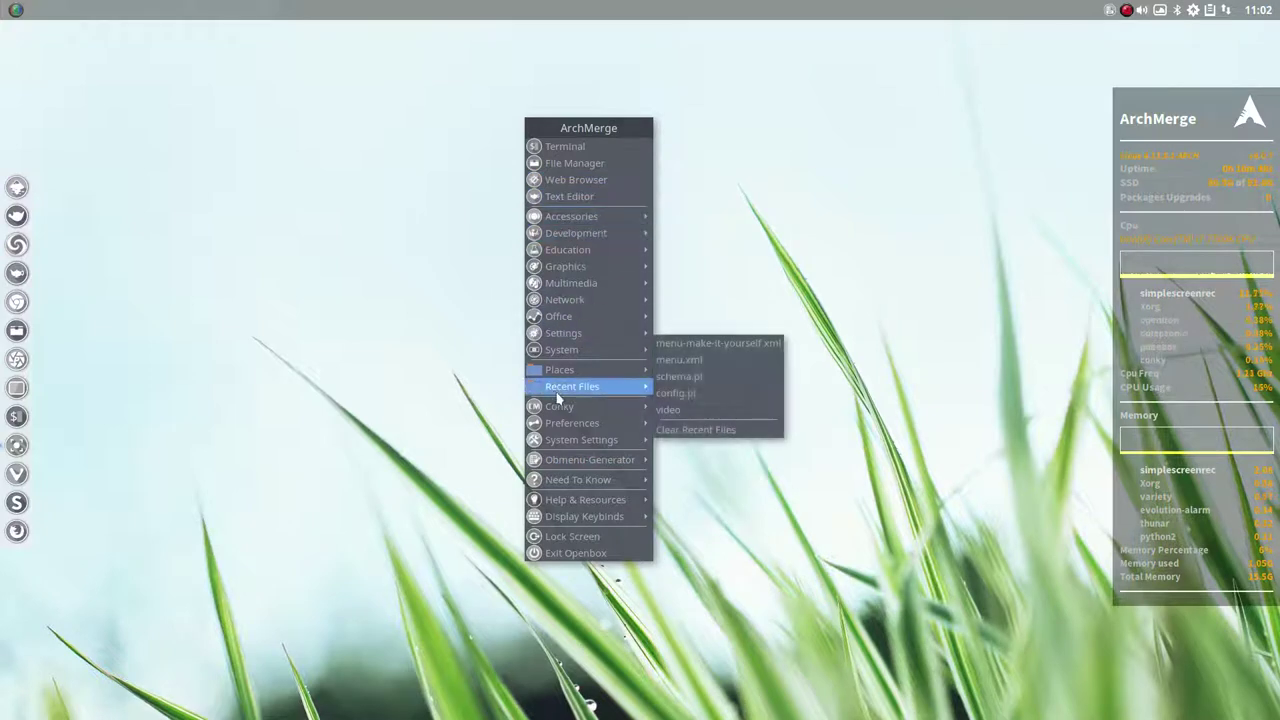
mouse_move(575, 409)
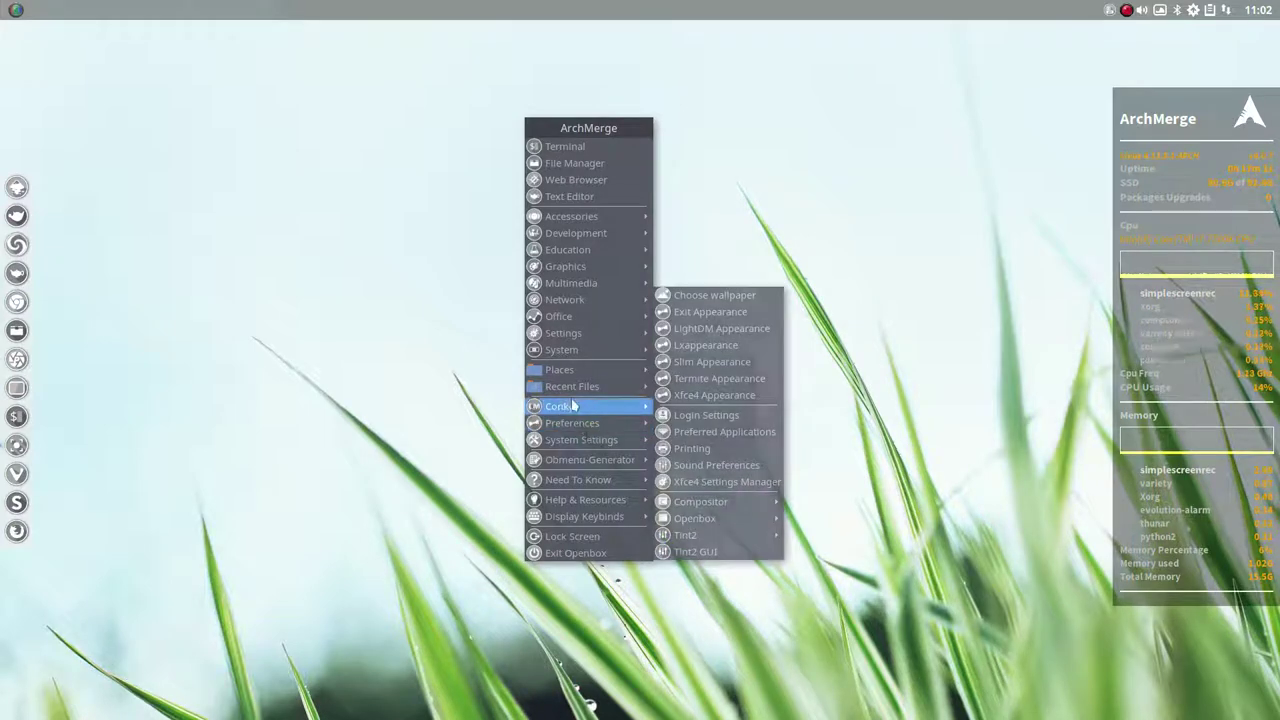
Step: Browse to ~/.config/openbox in Thunar and check the sizes of menu.xml and menu-make-it-yourself.xml
click(256, 290)
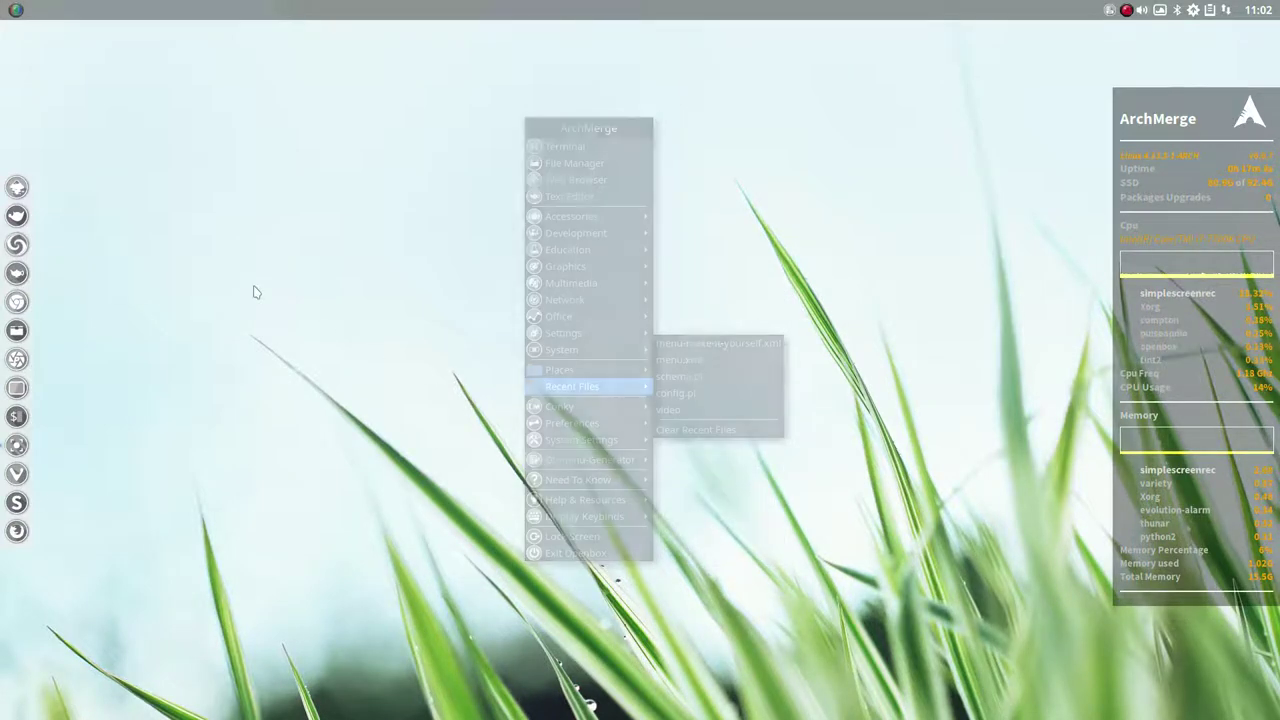
click(17, 330)
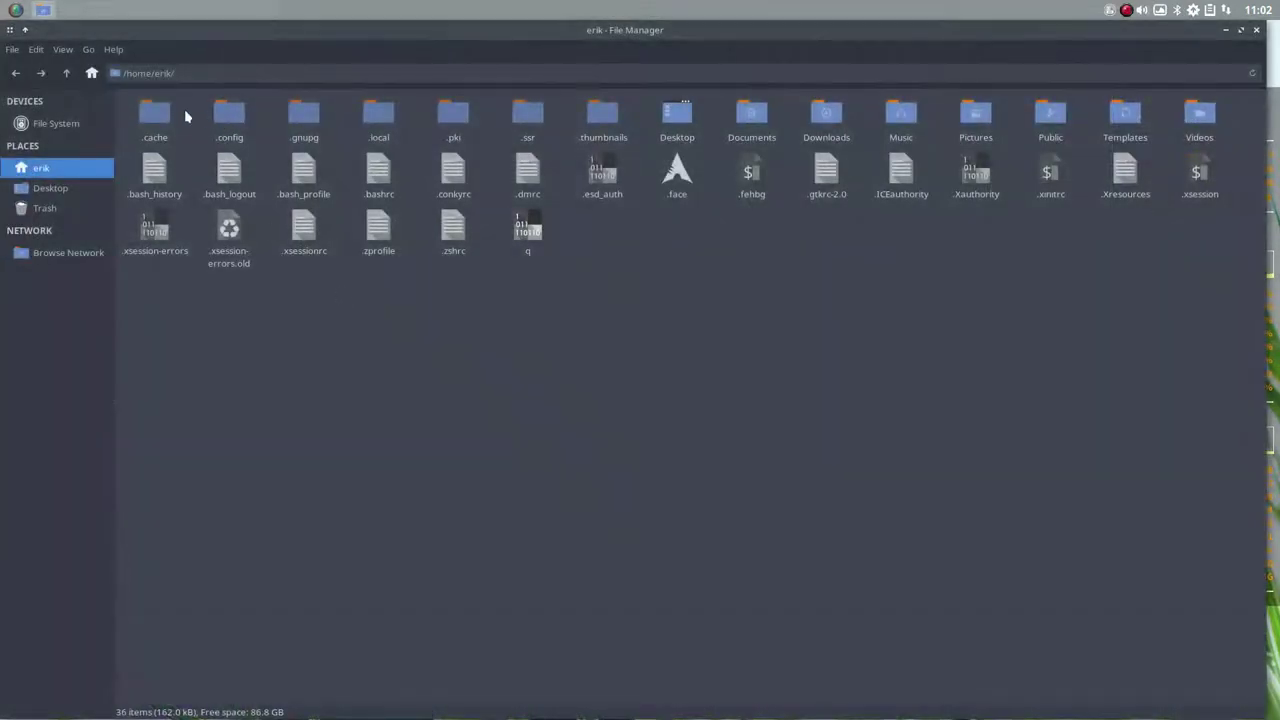
double_click(238, 118)
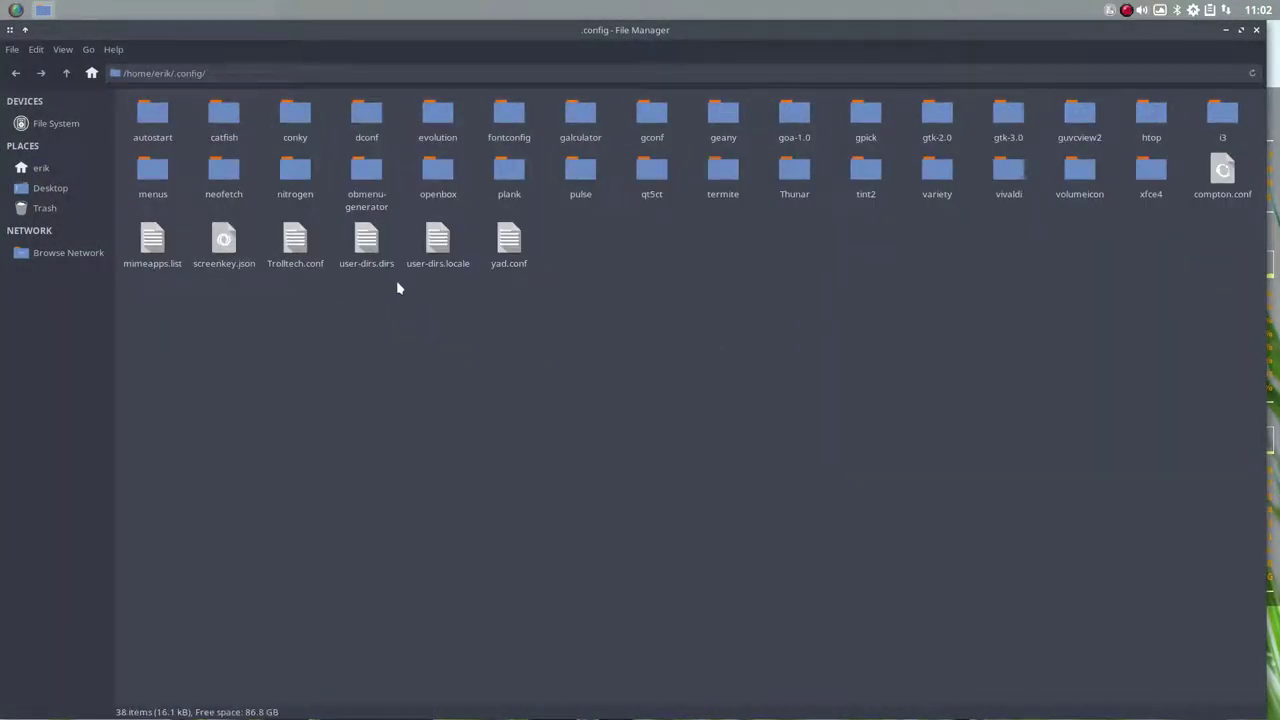
double_click(445, 186)
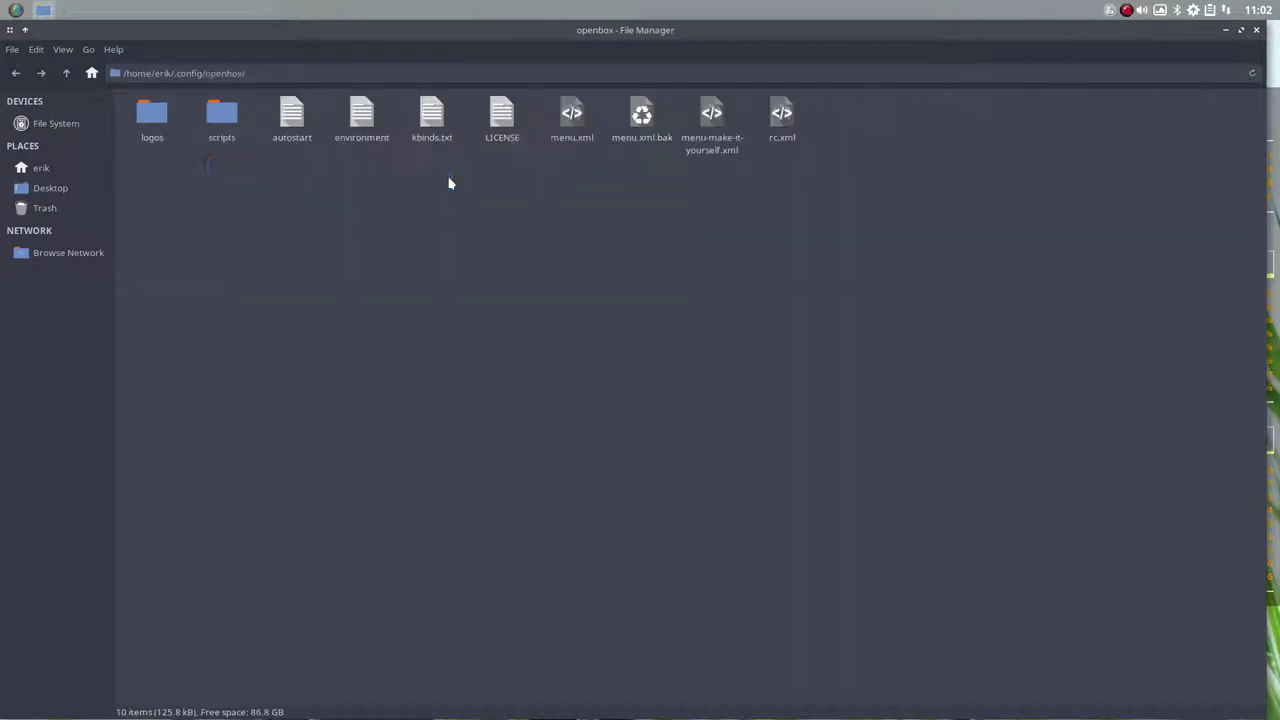
click(572, 118)
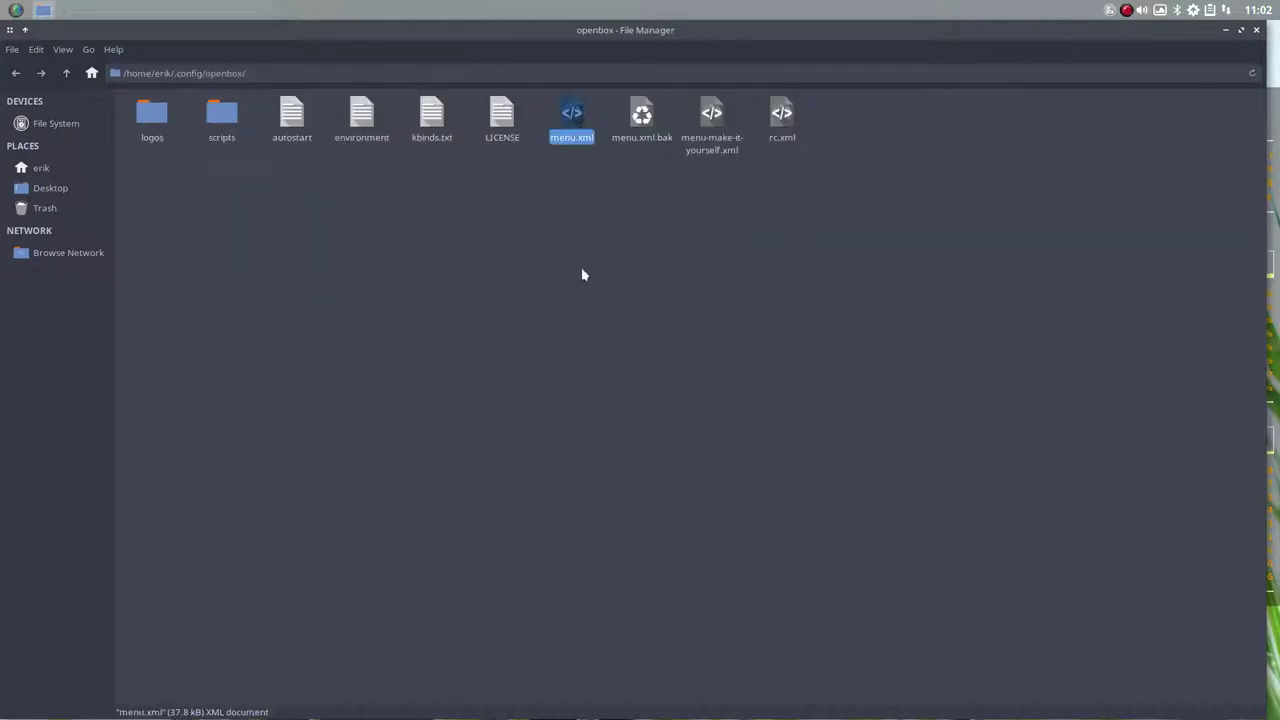
click(713, 146)
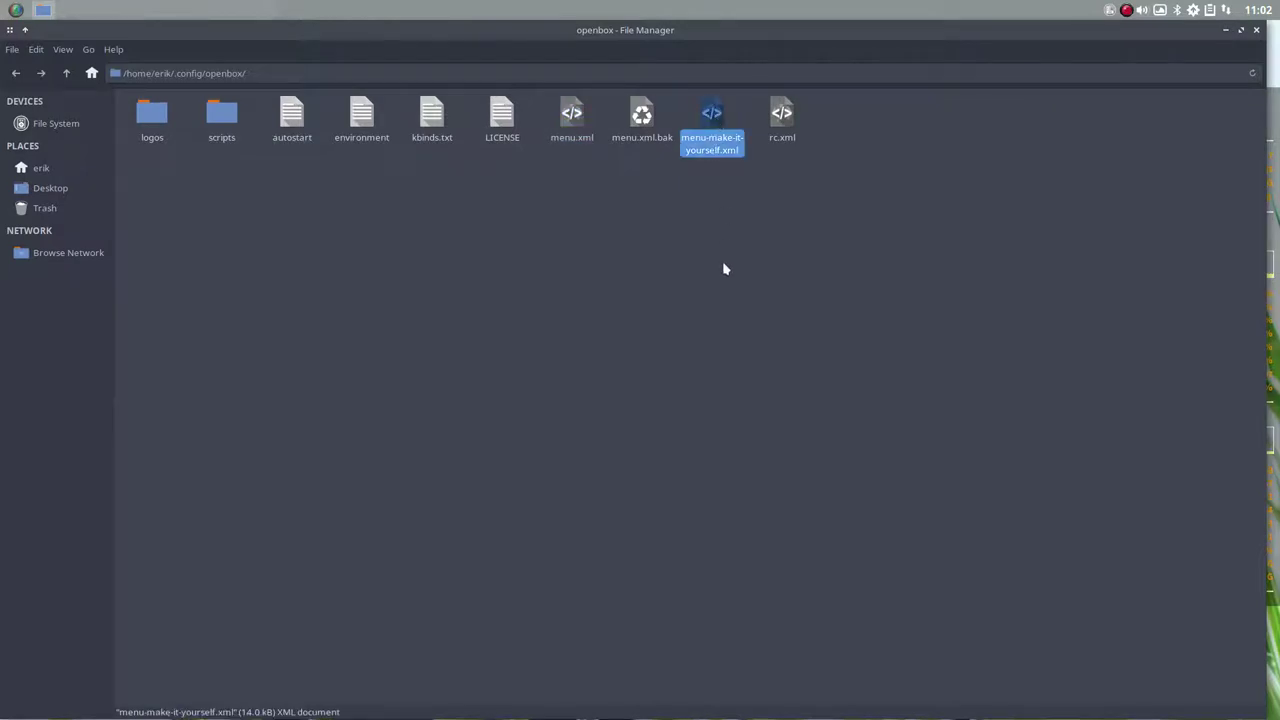